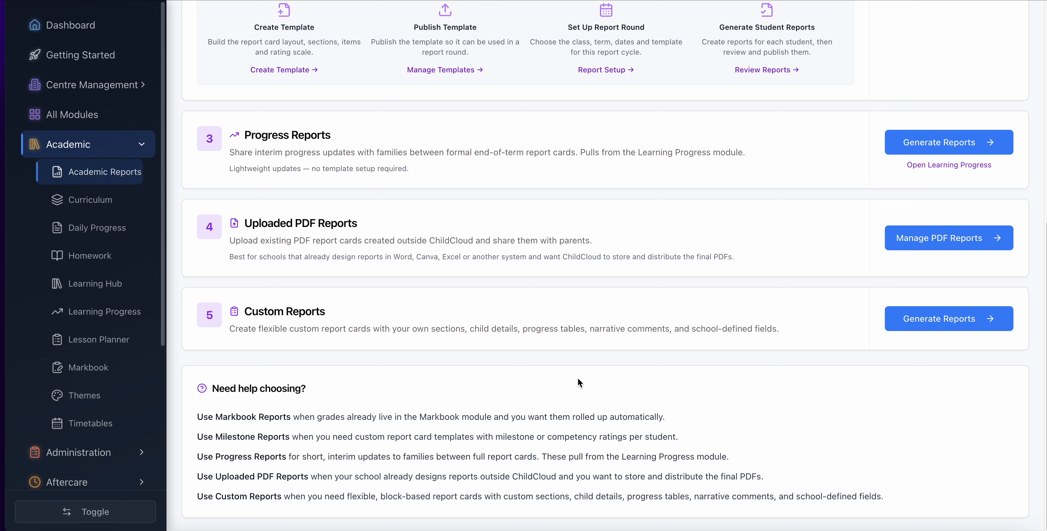
- Open the custom reports and review the SHARKS REPORT TERM 3 template preview using another Sharks student's details
left_click(954, 327)
left_click(361, 107)
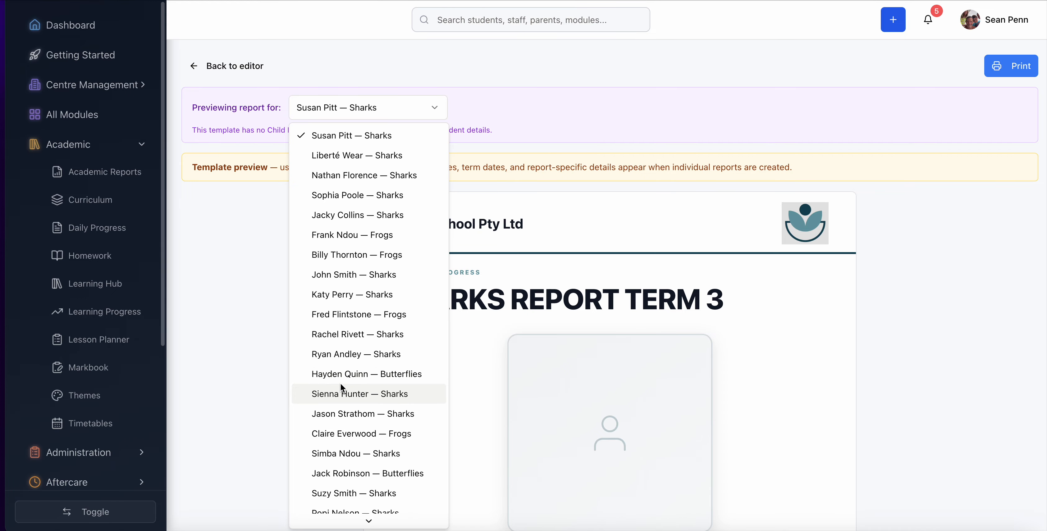
left_click(336, 452)
scroll(667, 399, "down", 5)
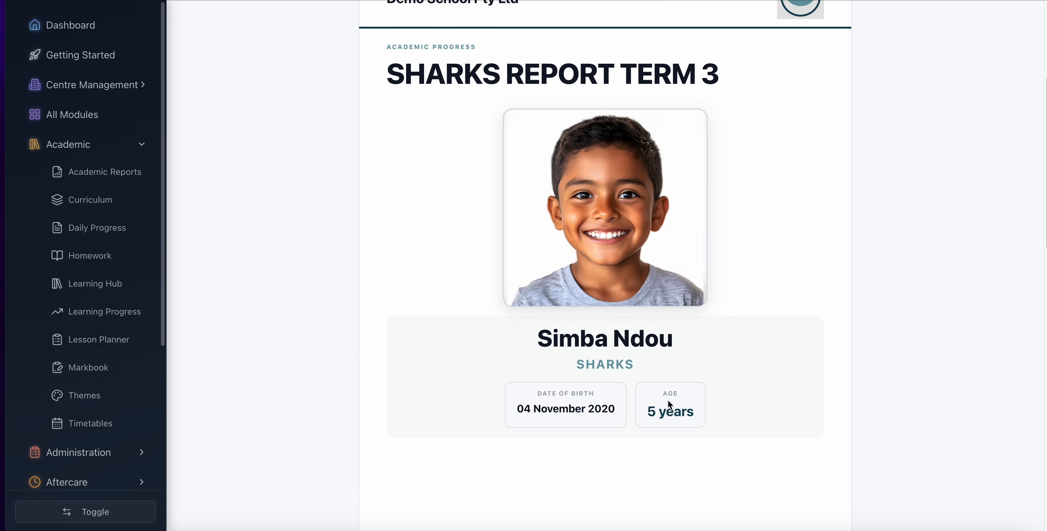
scroll(667, 399, "down", 10)
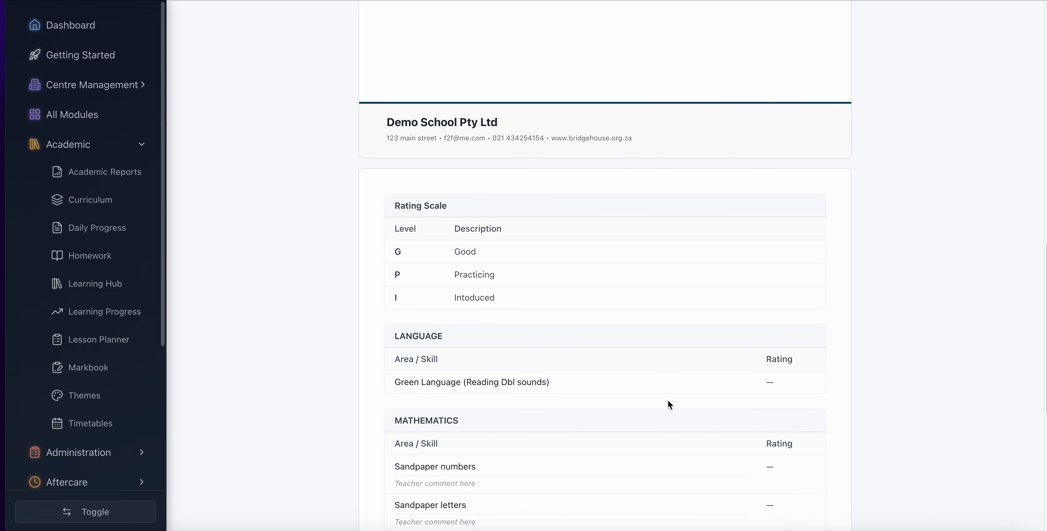
scroll(667, 400, "down", 6)
scroll(667, 401, "up", 20)
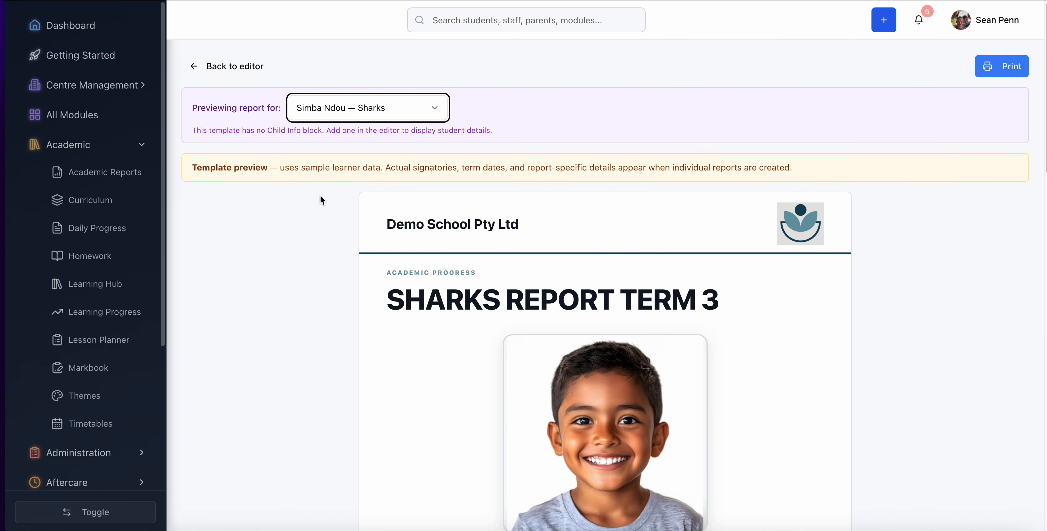
- Return to the Custom Reports list and start a new template named Term 2 - Grade 1
left_click(208, 66)
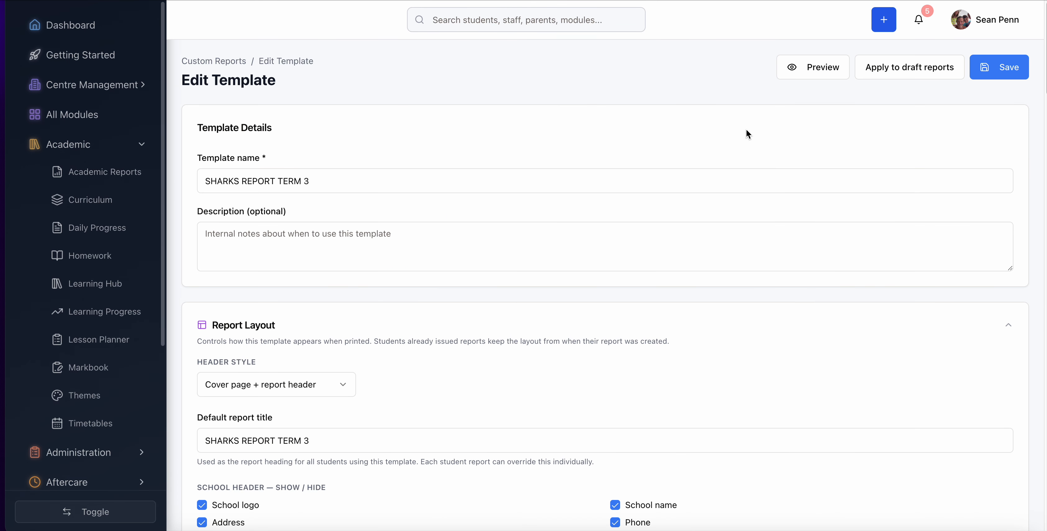
left_click(214, 62)
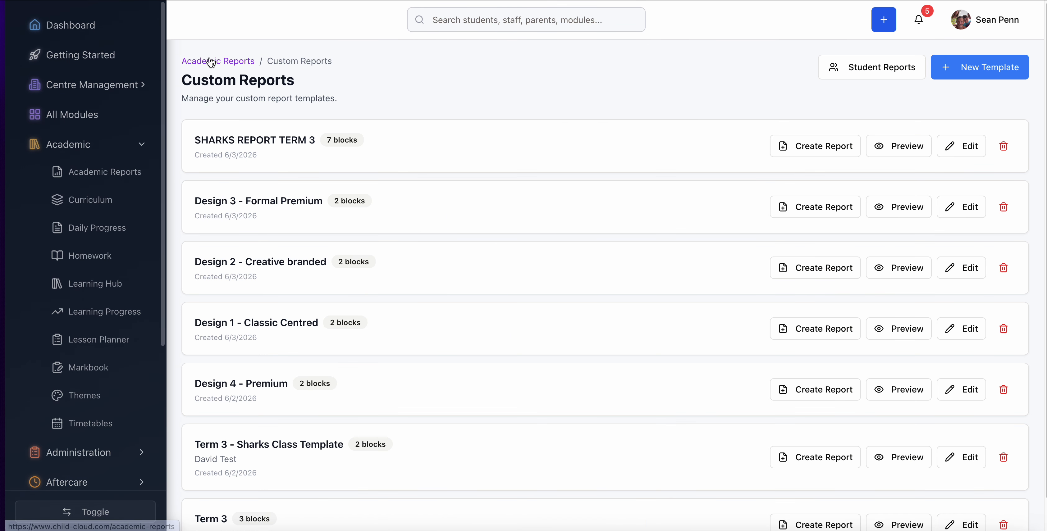
left_click(970, 71)
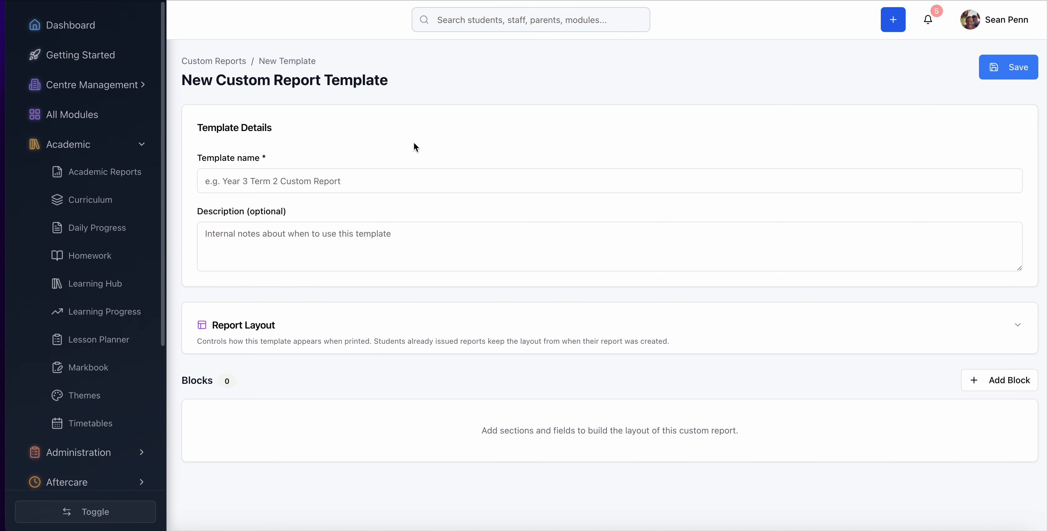
left_click(256, 182)
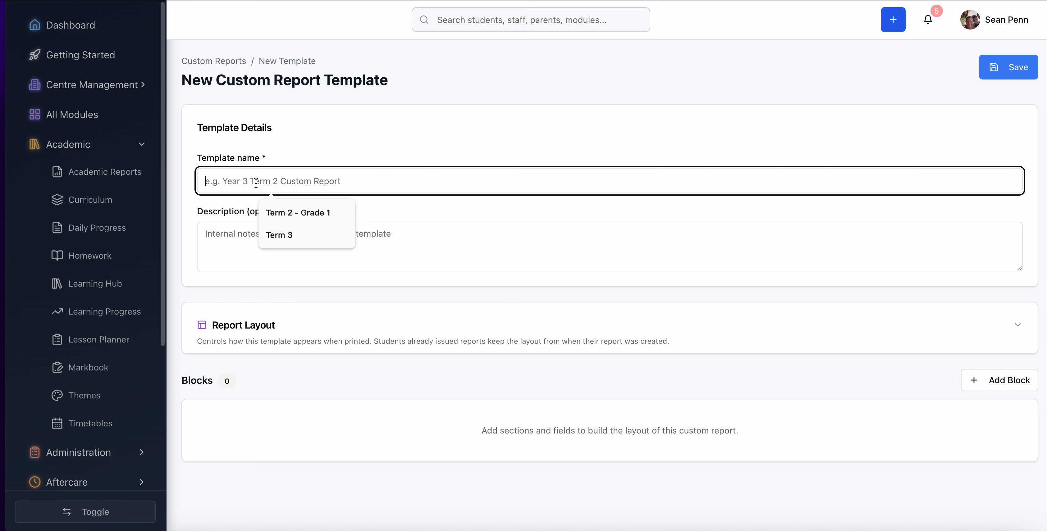
left_click(283, 213)
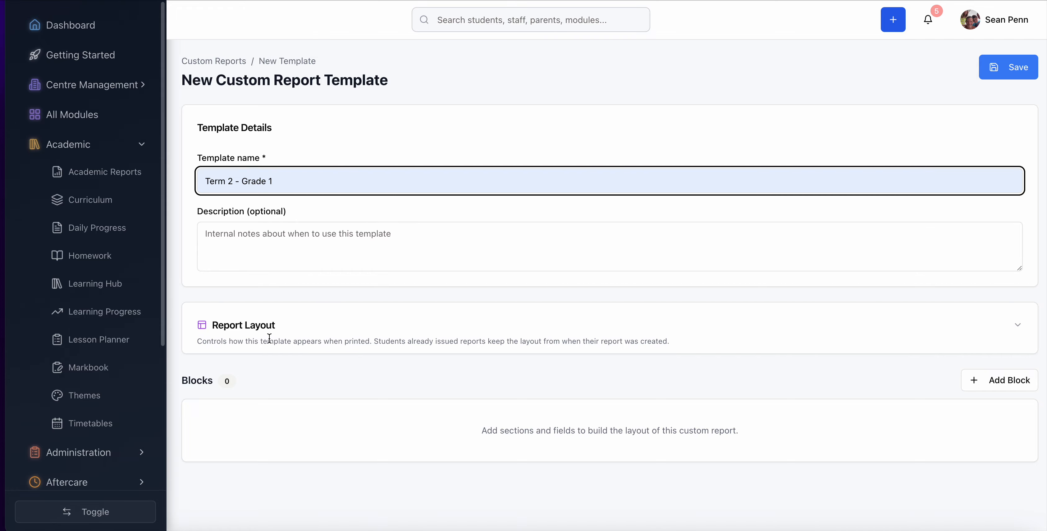
- In the report layout, set the header style to Cover page + report header and enable the cover page
left_click(1017, 326)
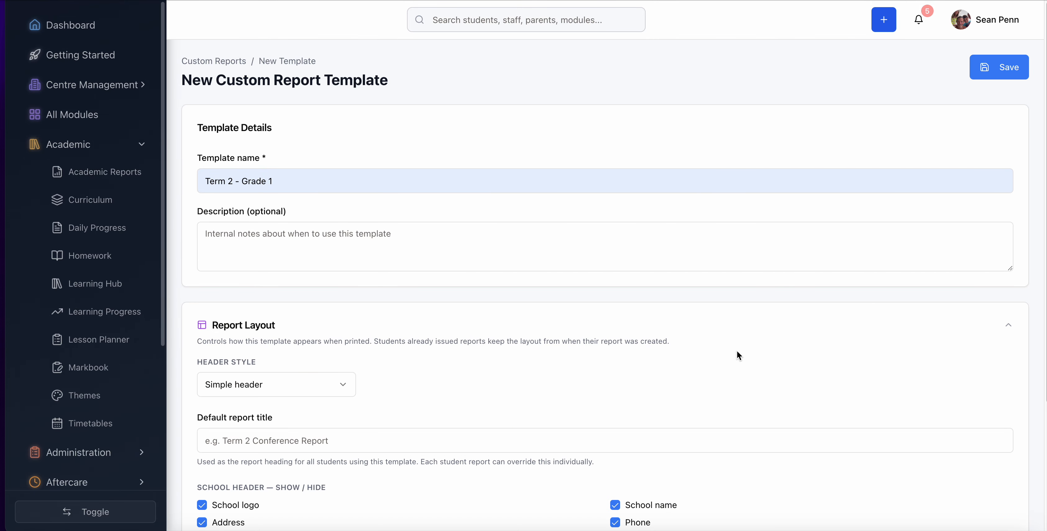
scroll(737, 355, "down", 5)
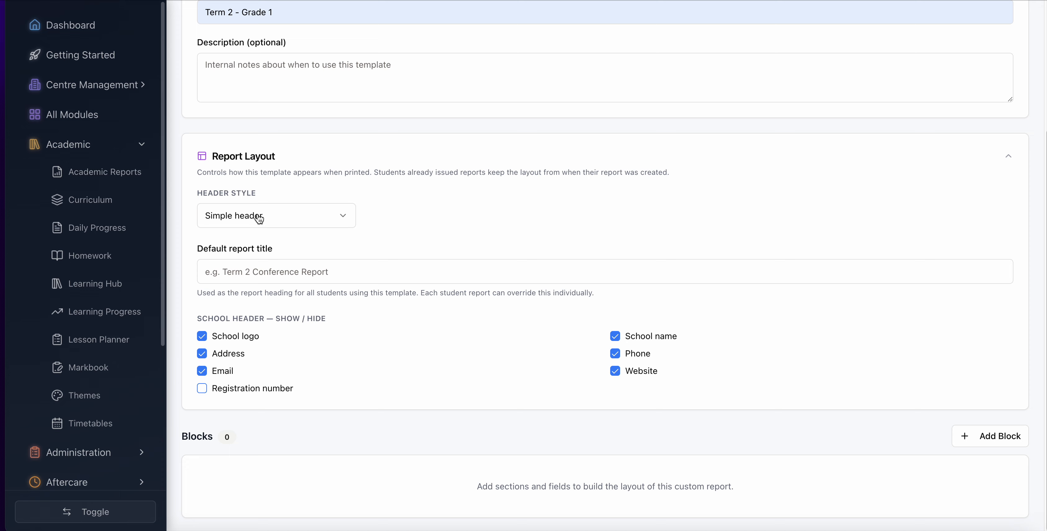
left_click(302, 221)
left_click(241, 263)
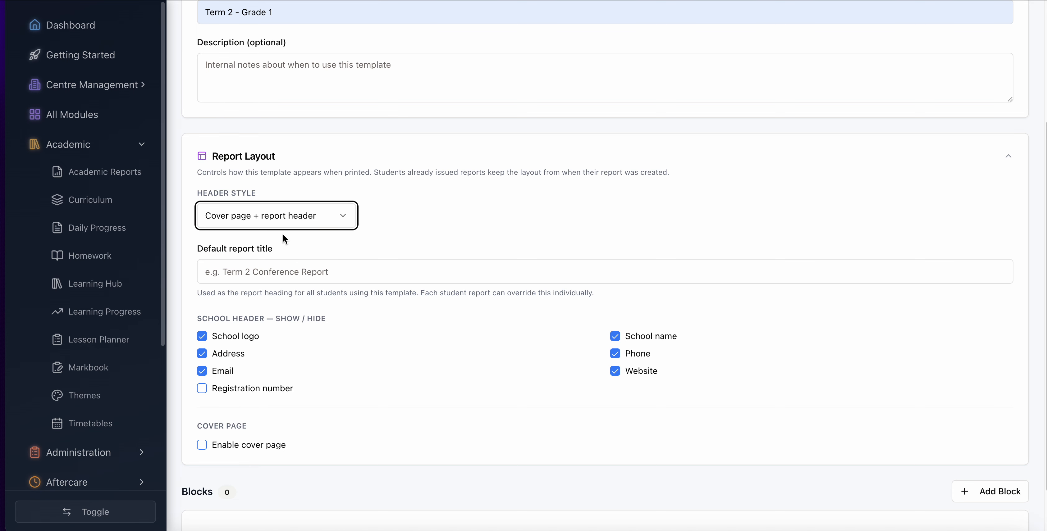
left_click(216, 452)
- Try the Creative branded and Formal premium cover page layouts, and settle on Premium portrait
scroll(349, 405, "down", 5)
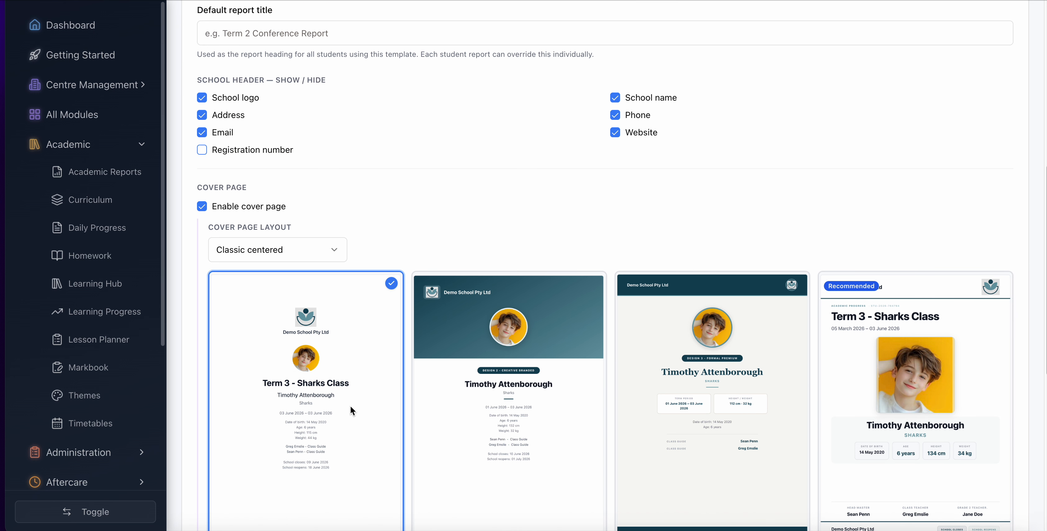
scroll(350, 406, "down", 3)
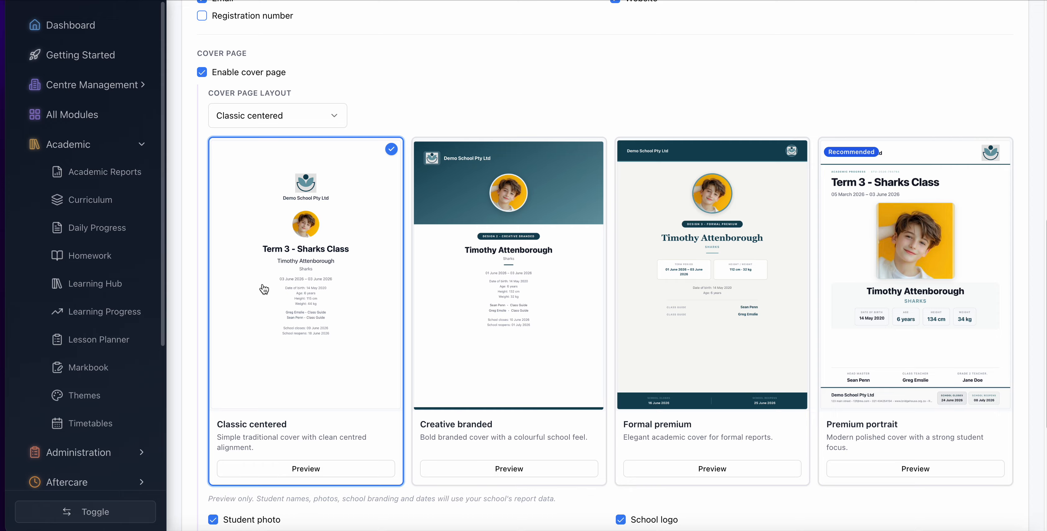
left_click(499, 346)
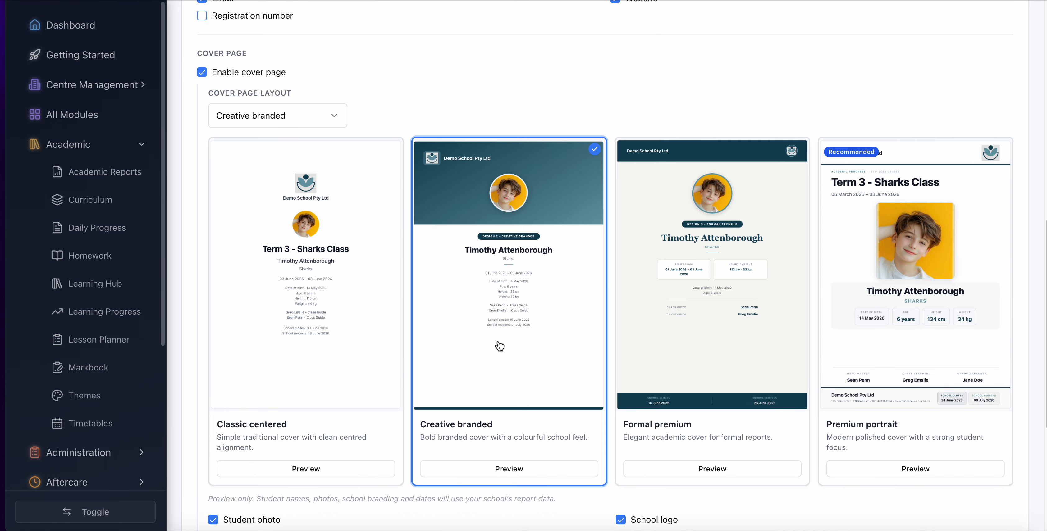
left_click(734, 351)
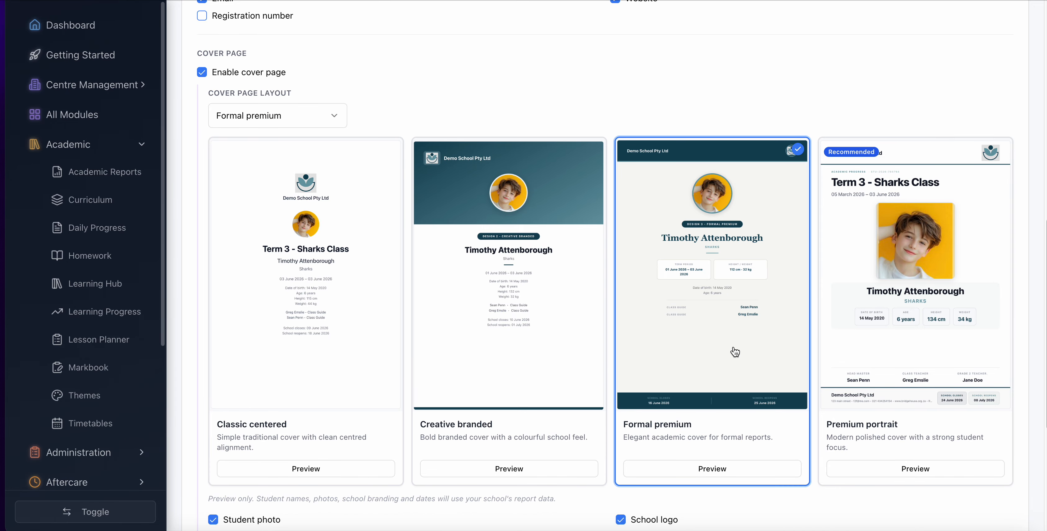
left_click(901, 360)
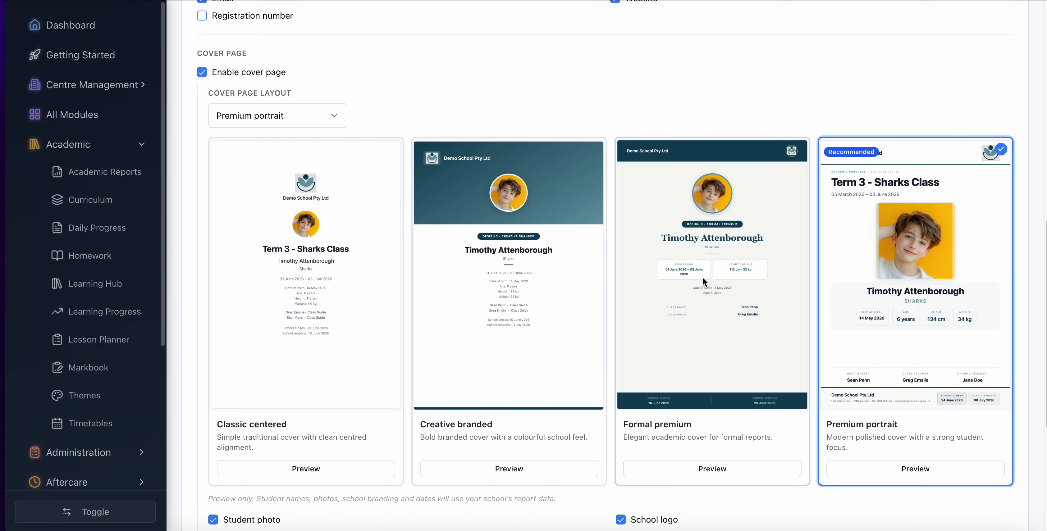
- Copy the template name into the default report title so it reads Term 2 - Grade 1
scroll(876, 273, "up", 10)
scroll(876, 273, "down", 3)
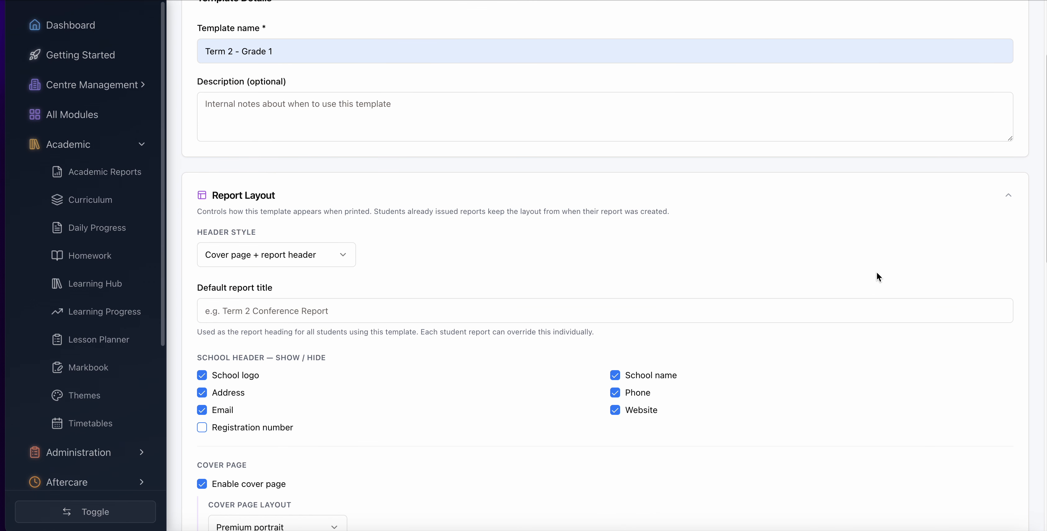
scroll(877, 274, "up", 3)
scroll(877, 273, "down", 5)
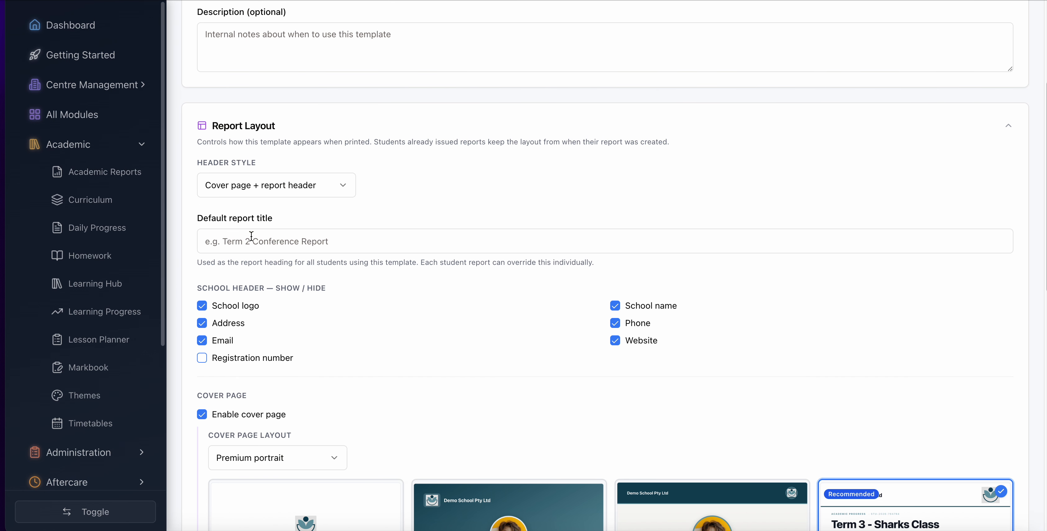
scroll(308, 237, "up", 5)
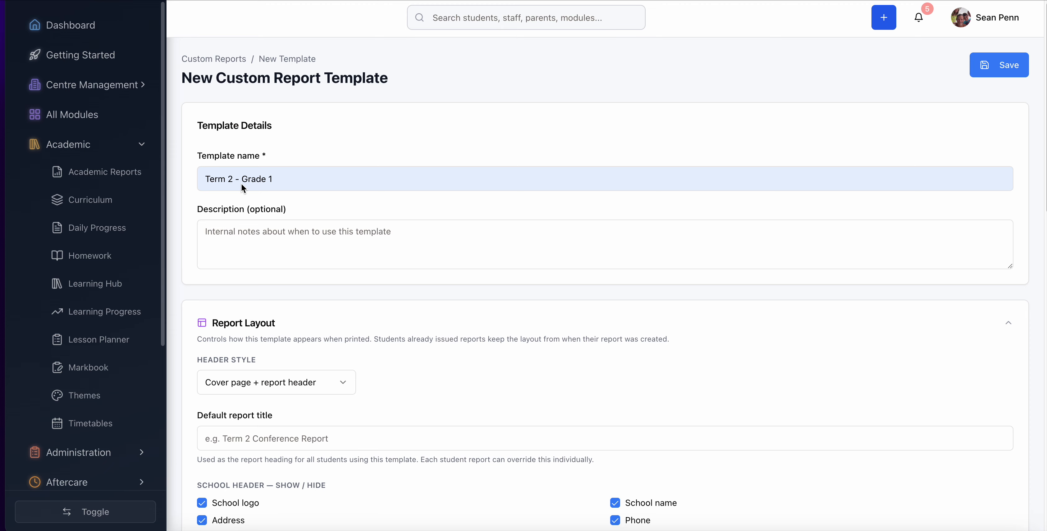
left_click_drag(289, 176, 184, 174)
key("ctrl+c")
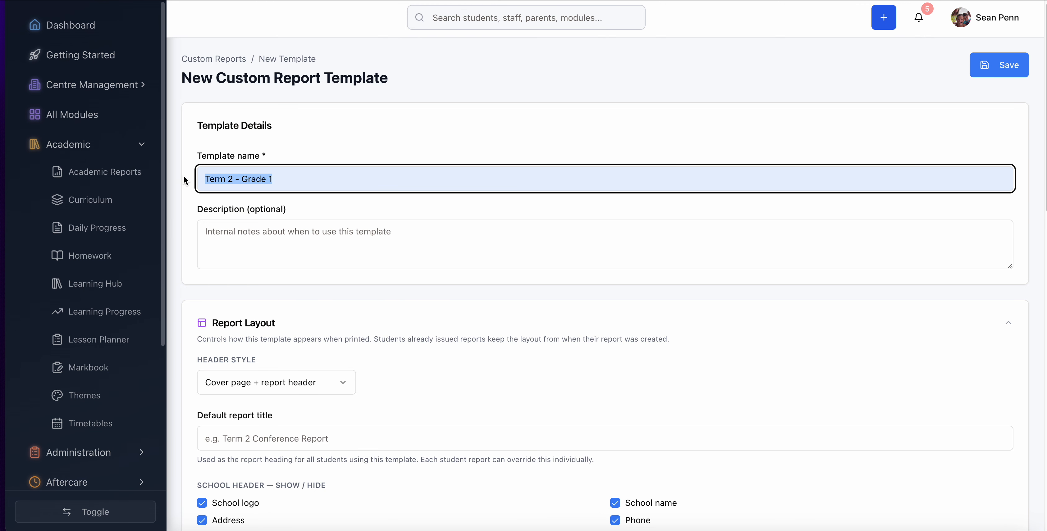
scroll(325, 358, "down", 3)
scroll(327, 362, "down", 3)
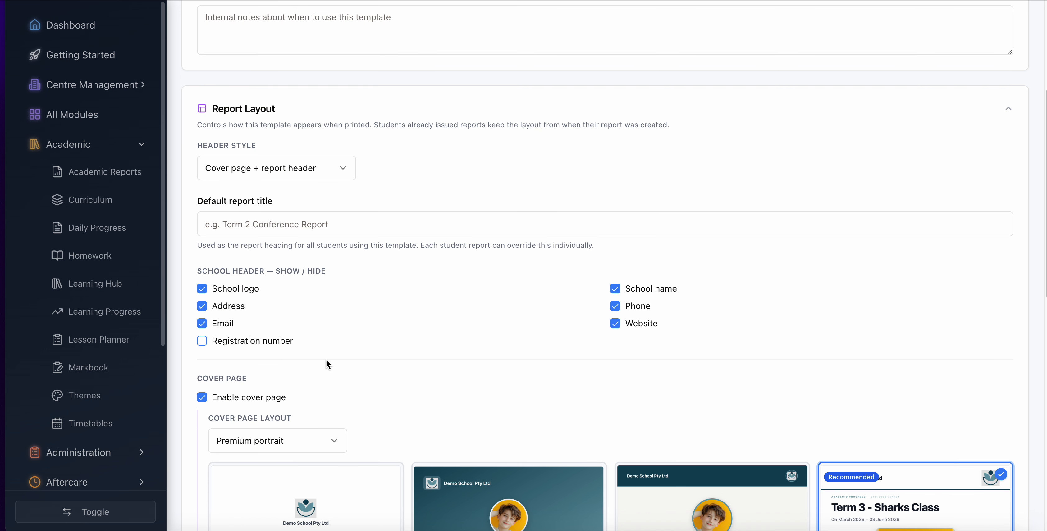
left_click(241, 217)
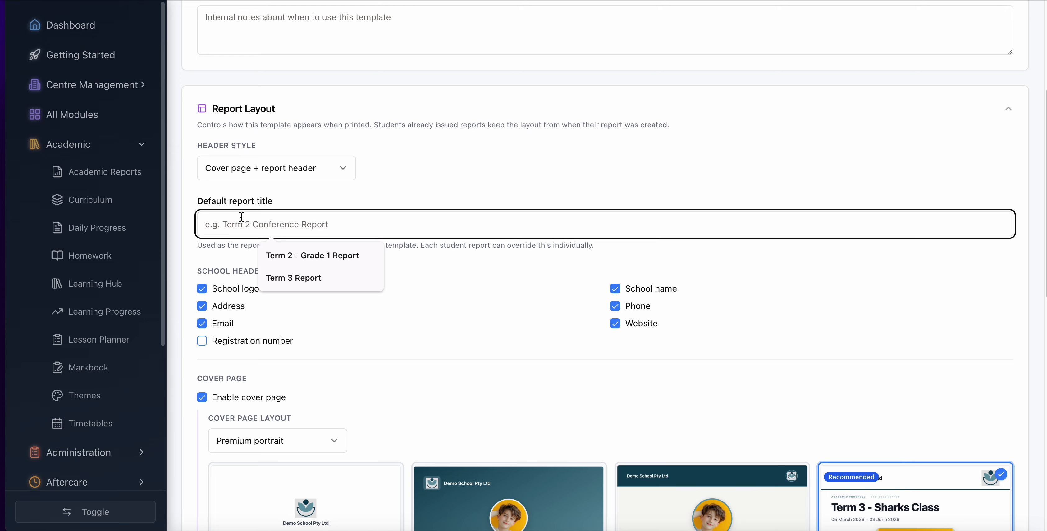
key("ctrl+v")
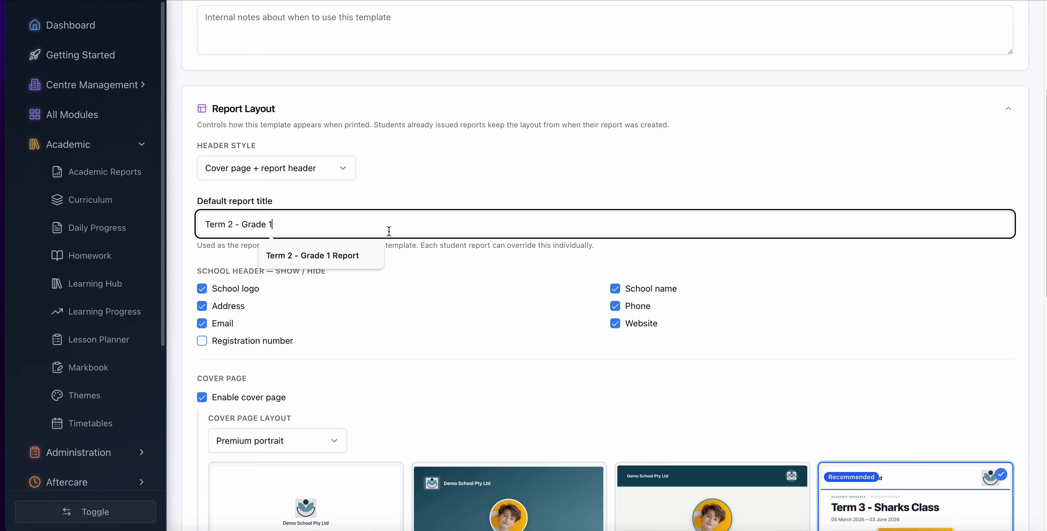
left_click(383, 290)
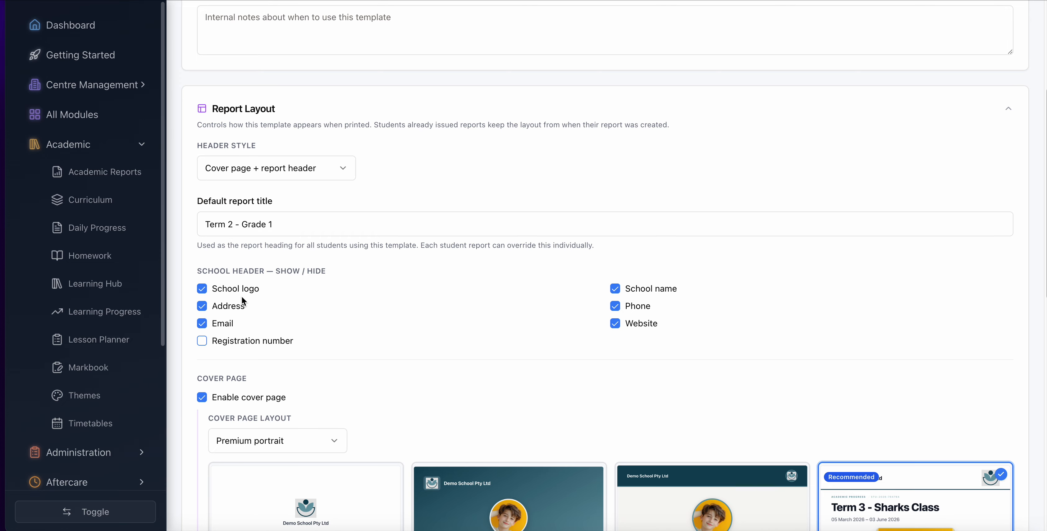
- Examine the school header options, the cover page designs and the list of fields available for the cover page
scroll(255, 297, "down", 5)
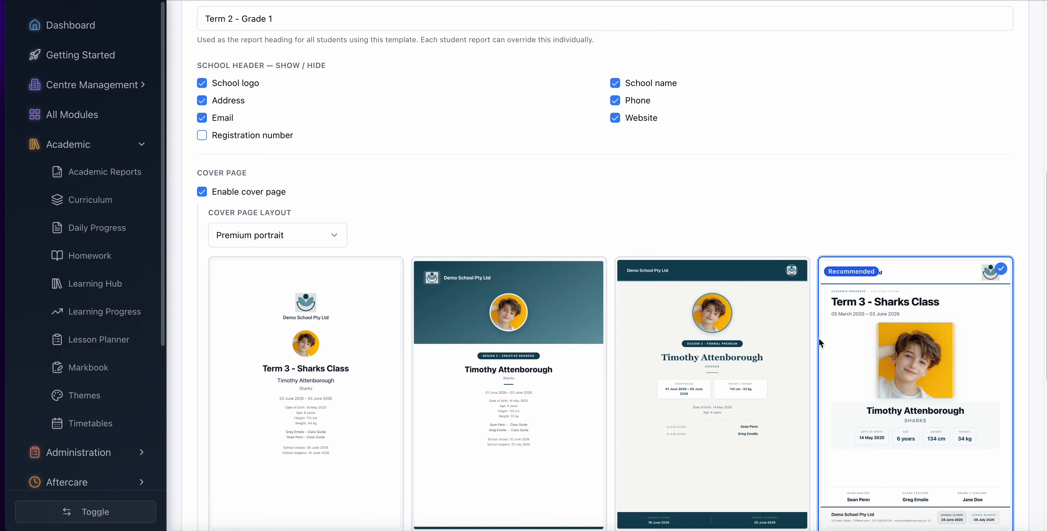
scroll(873, 433, "up", 1)
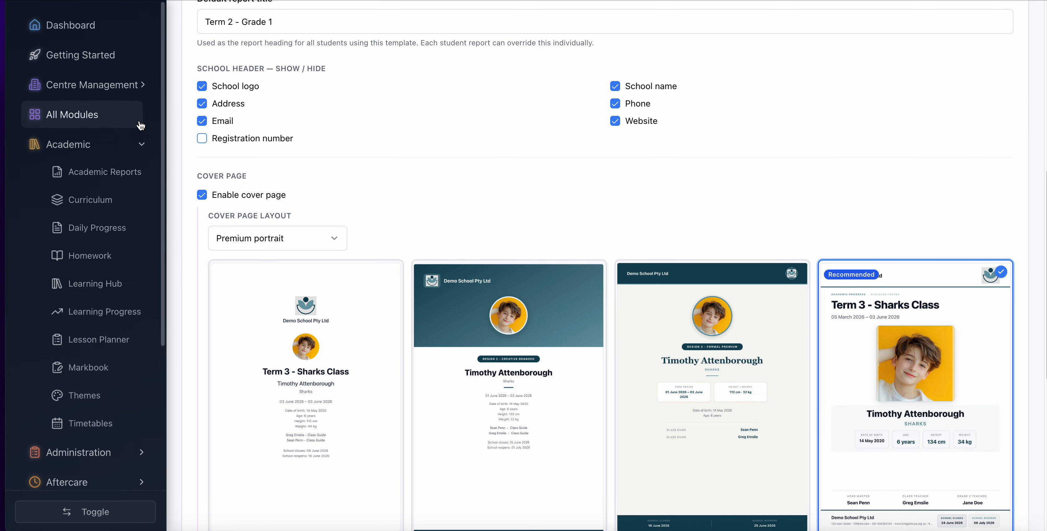
scroll(423, 188, "down", 2)
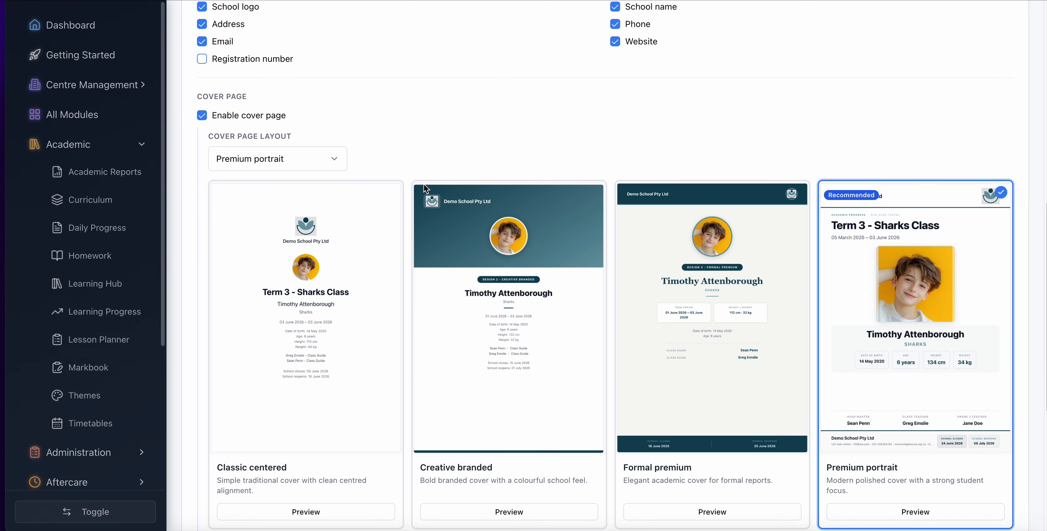
scroll(425, 189, "down", 1)
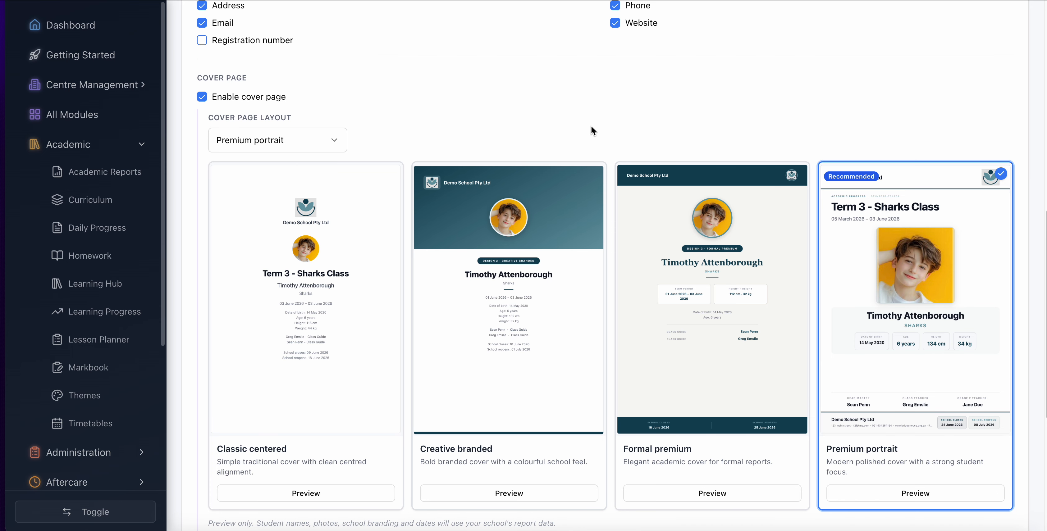
scroll(591, 130, "up", 3)
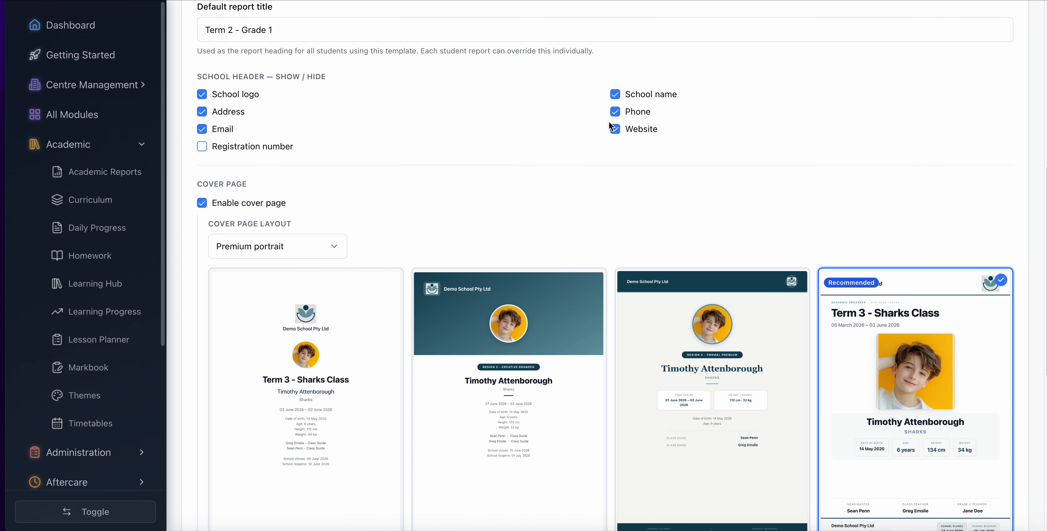
scroll(305, 219, "down", 7)
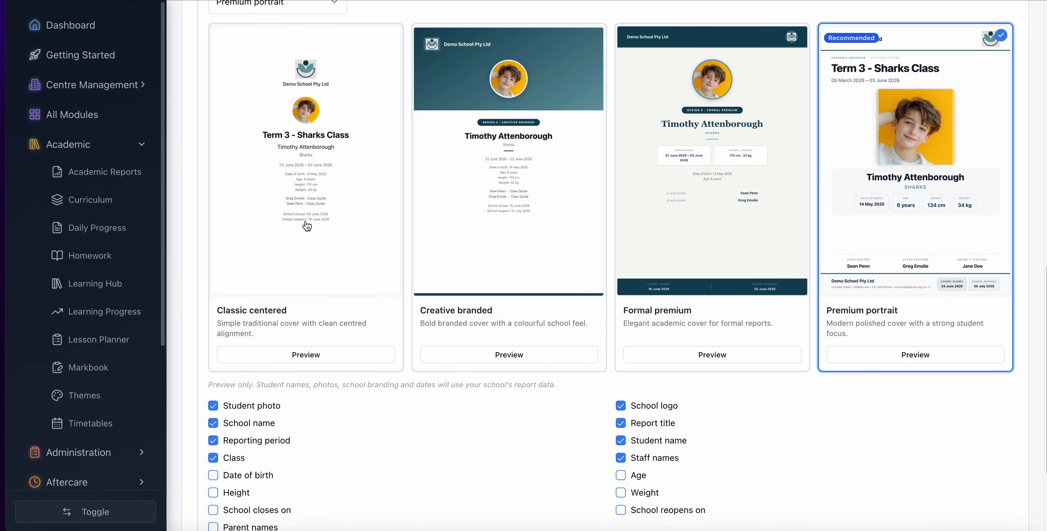
scroll(307, 226, "down", 4)
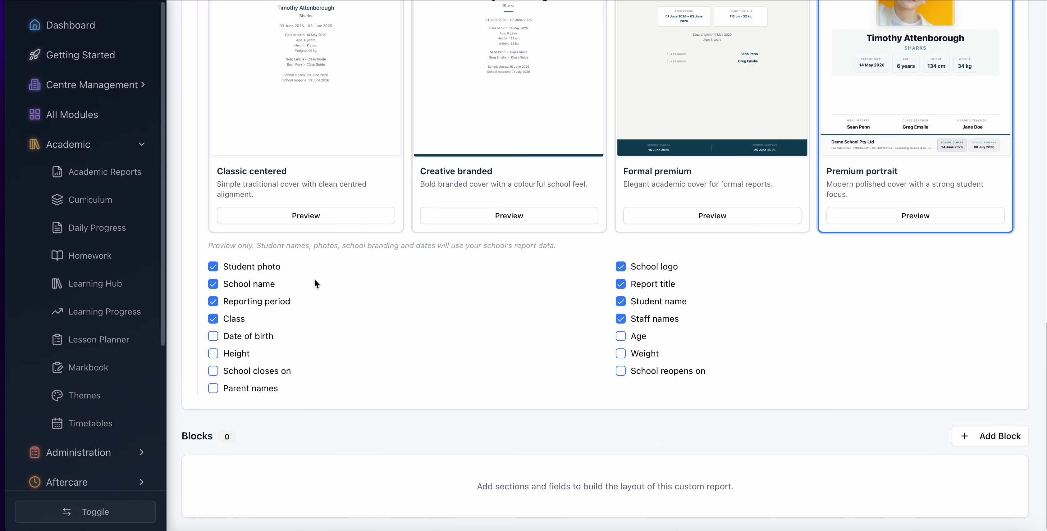
scroll(314, 280, "up", 4)
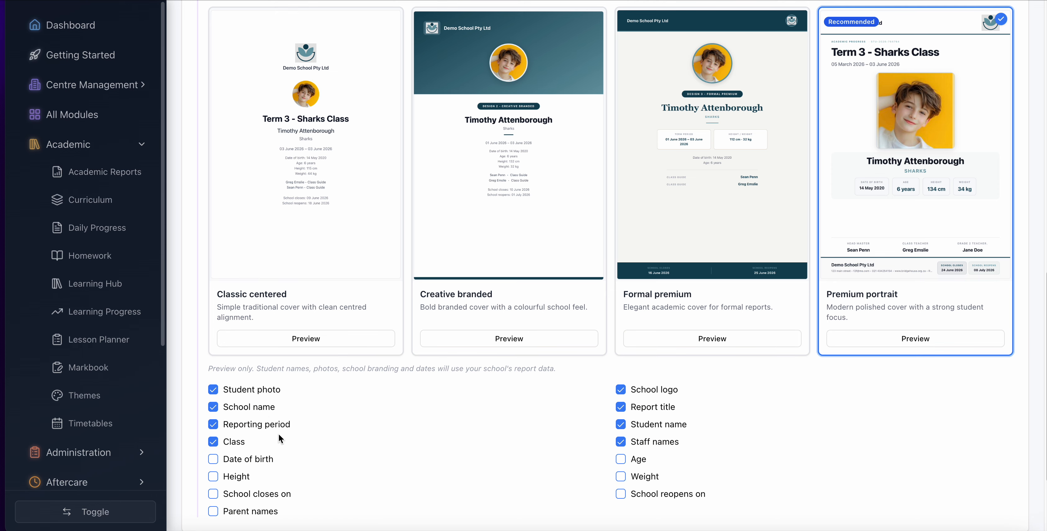
scroll(278, 433, "down", 3)
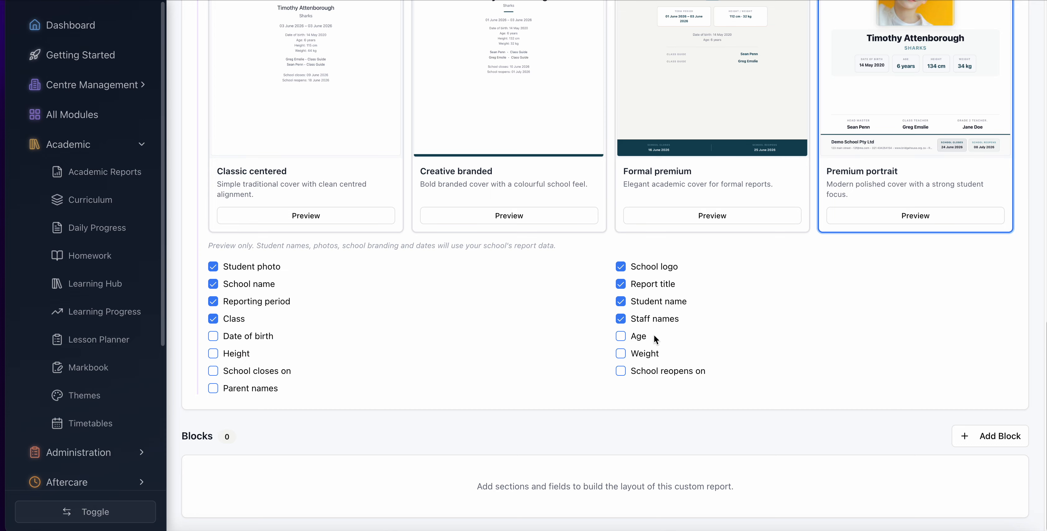
- Include Age and School closes on in the cover page fields, and set the school closing date to 2026/06/23
left_click(622, 338)
left_click(214, 372)
left_click(287, 460)
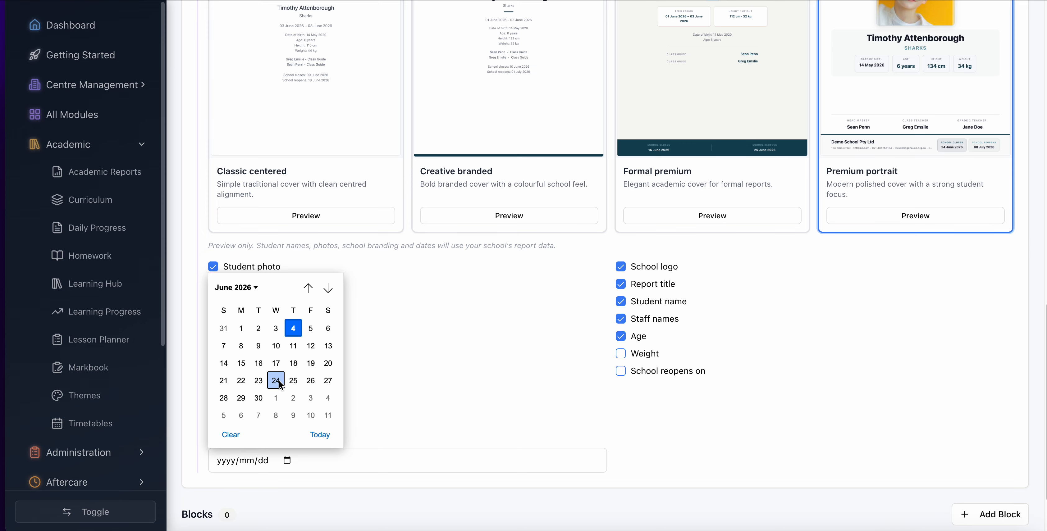
left_click(257, 380)
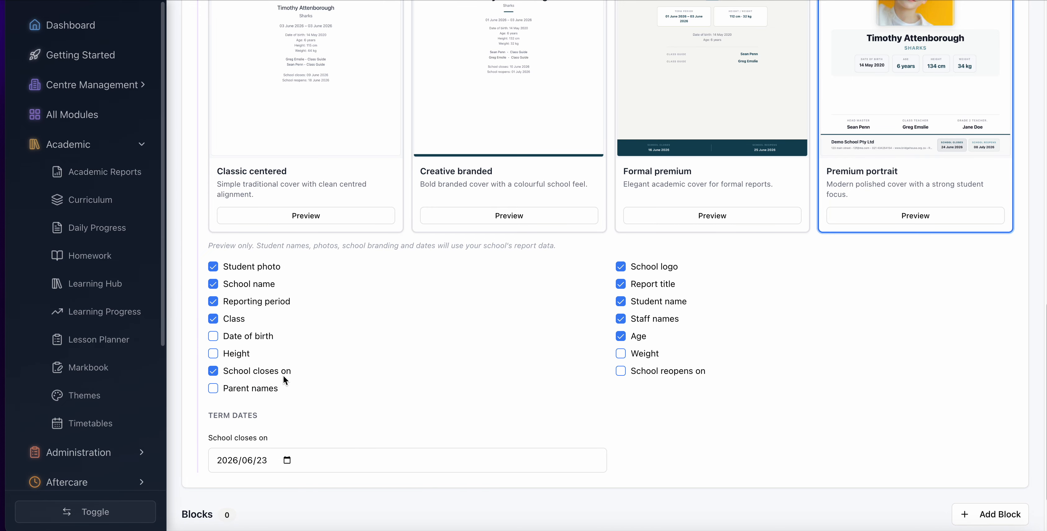
- Include School reopens on in the cover page fields and set the reopening date to 2026/07/02
left_click(621, 371)
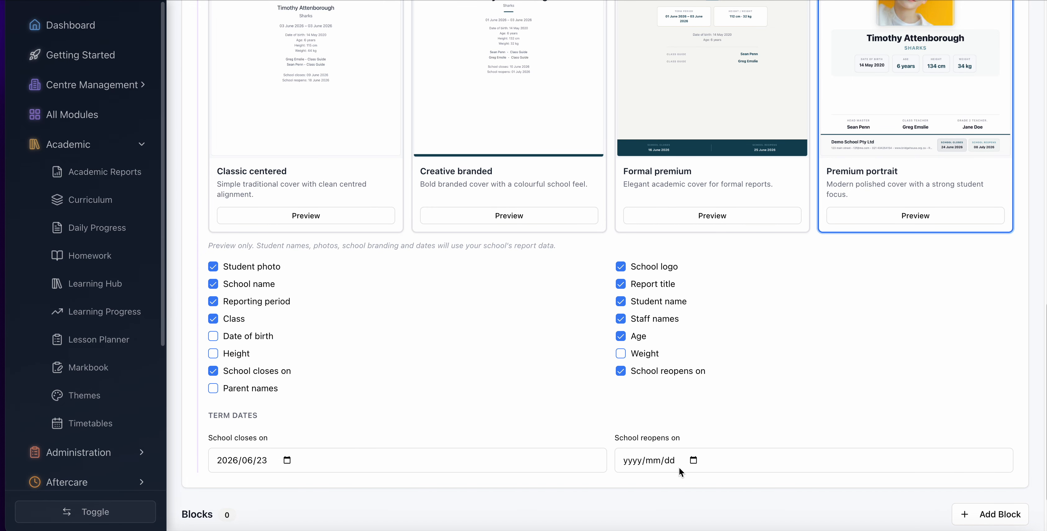
scroll(680, 471, "down", 2)
left_click(693, 400)
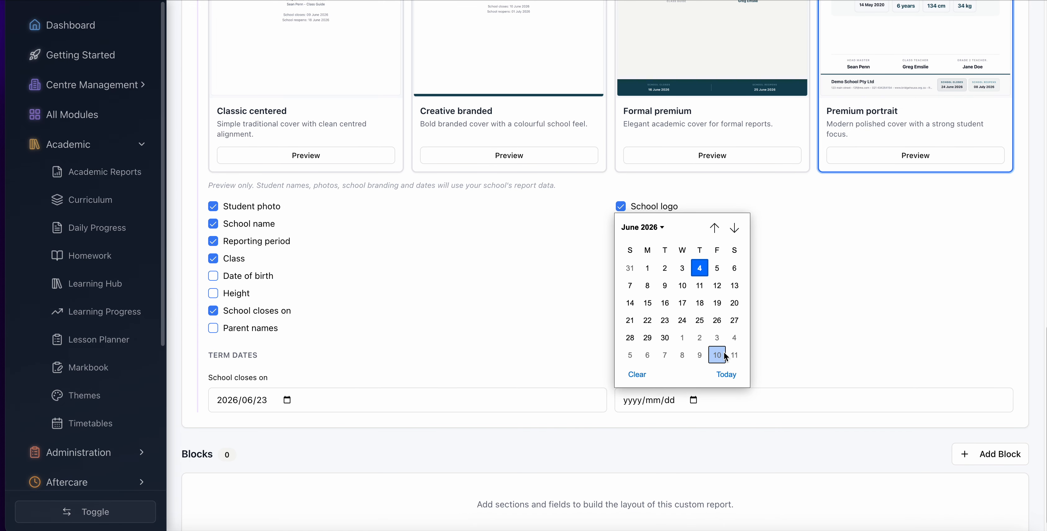
left_click(699, 338)
scroll(350, 338, "down", 1)
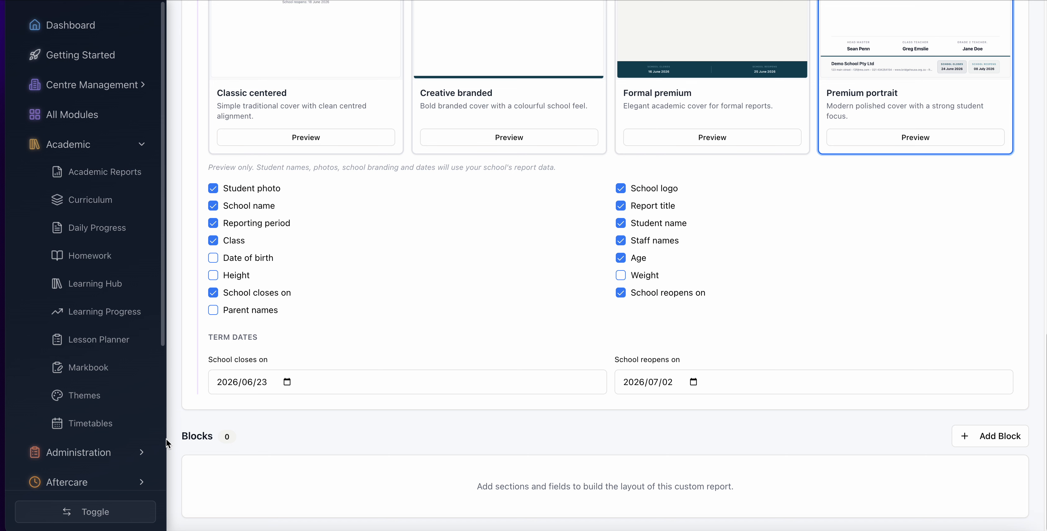
- Try a Child Info block in the report template and delete it
left_click(979, 436)
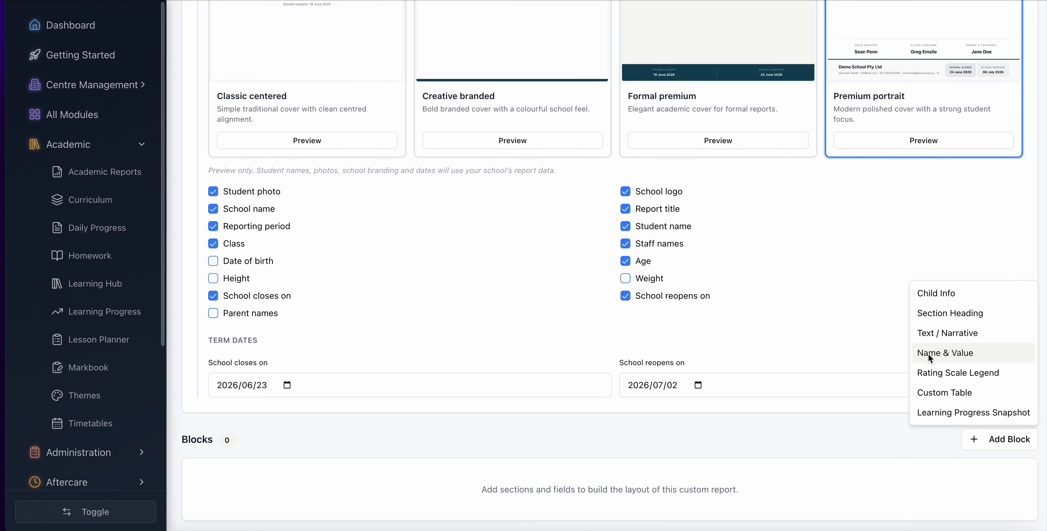
left_click(942, 289)
scroll(701, 350, "down", 4)
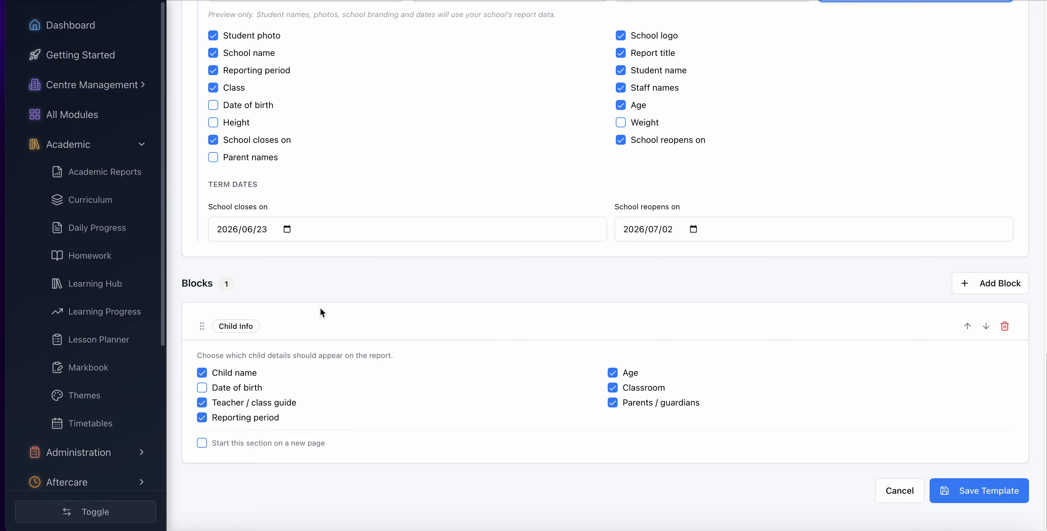
left_click(1004, 328)
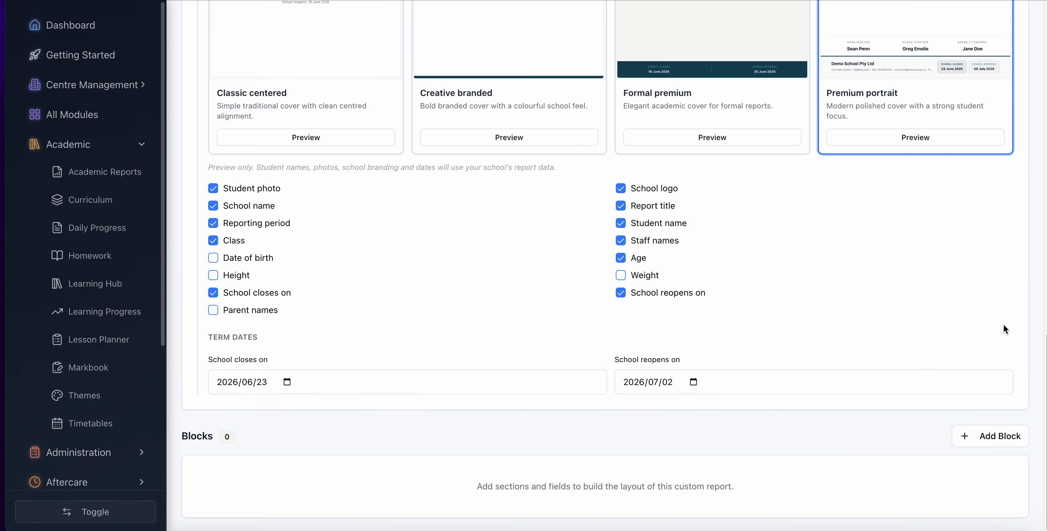
- Add a Learning Progress Snapshot block that starts on a new page, and save the template
left_click(990, 437)
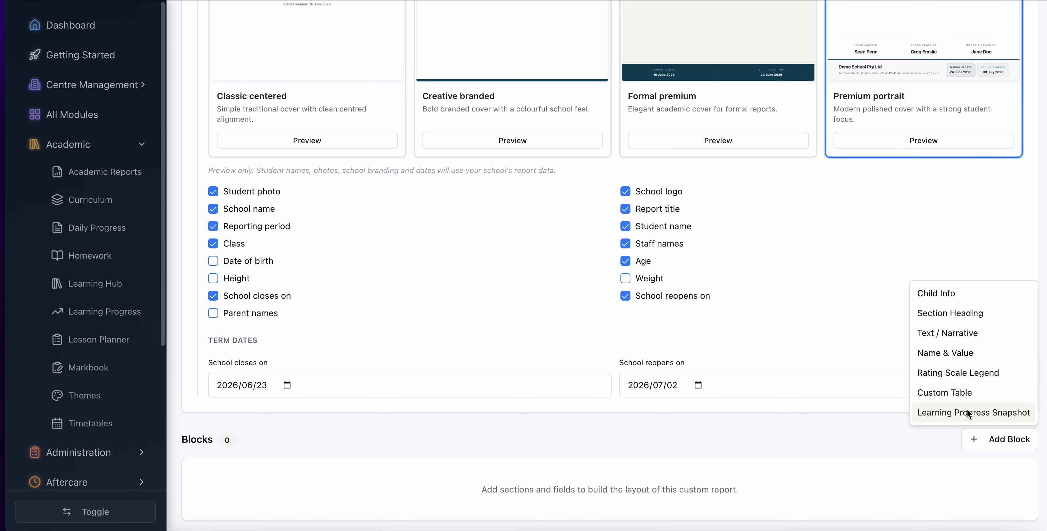
left_click(949, 413)
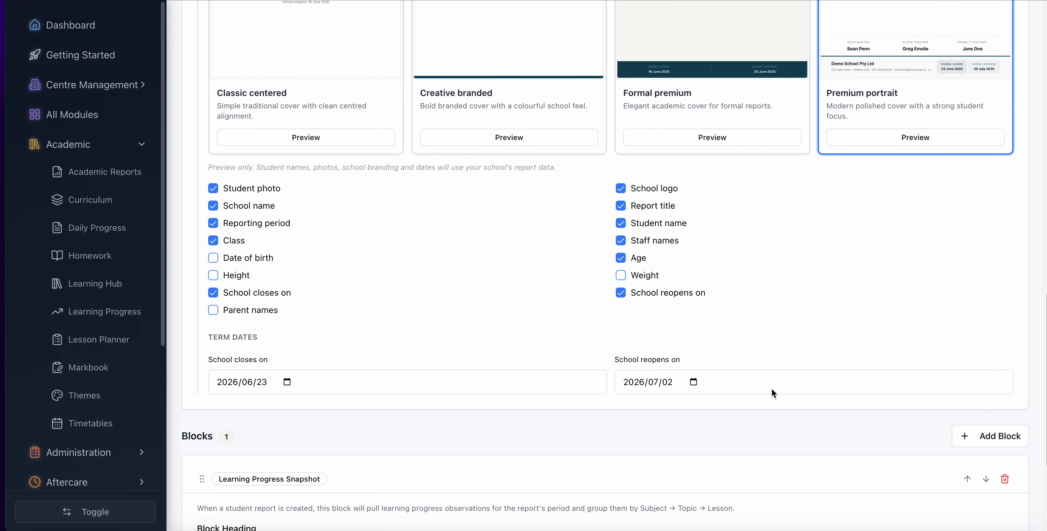
scroll(771, 388, "down", 5)
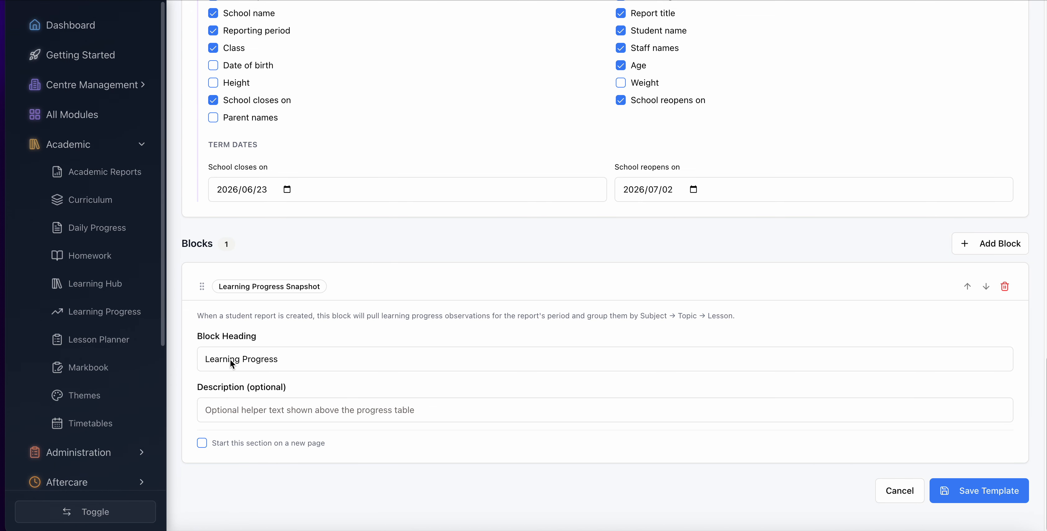
left_click_drag(200, 359, 311, 361)
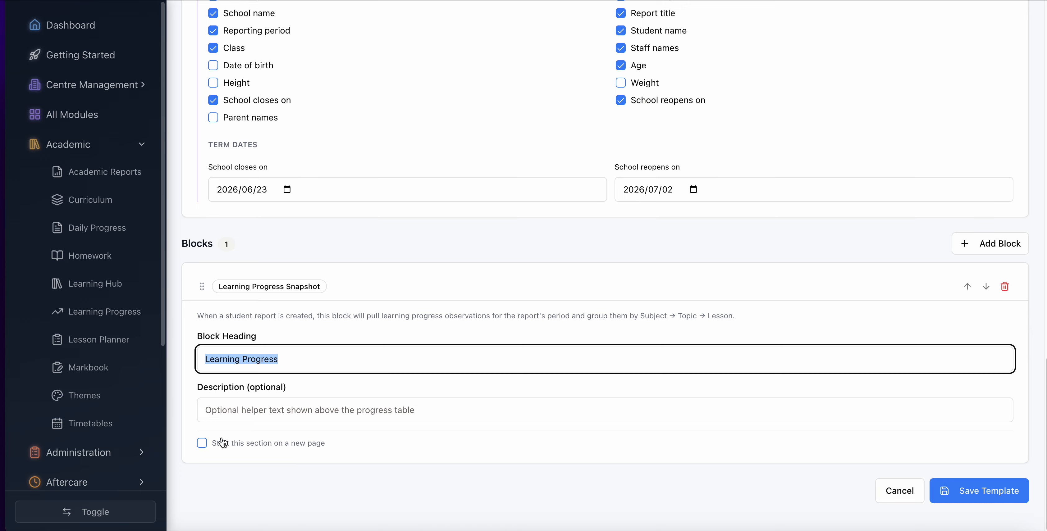
left_click(205, 444)
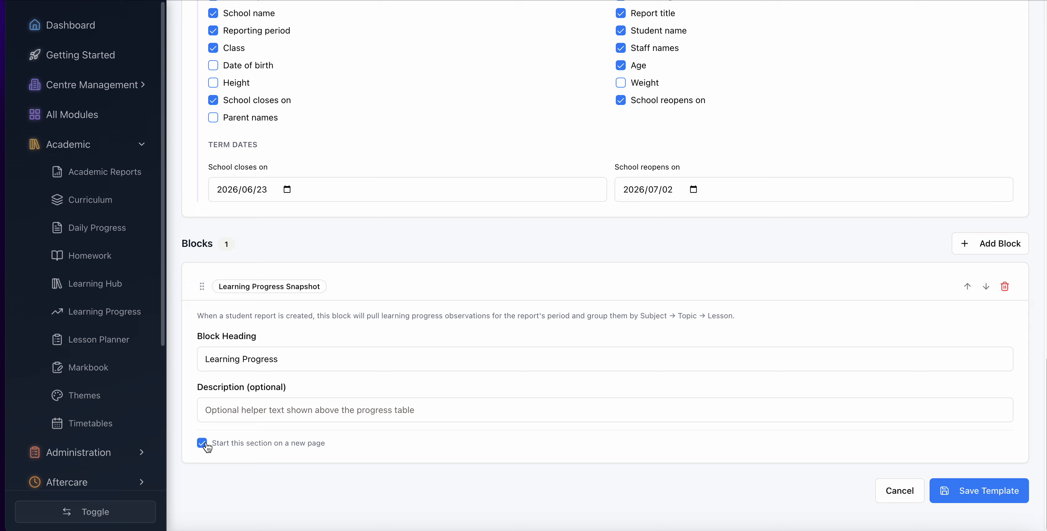
left_click(982, 493)
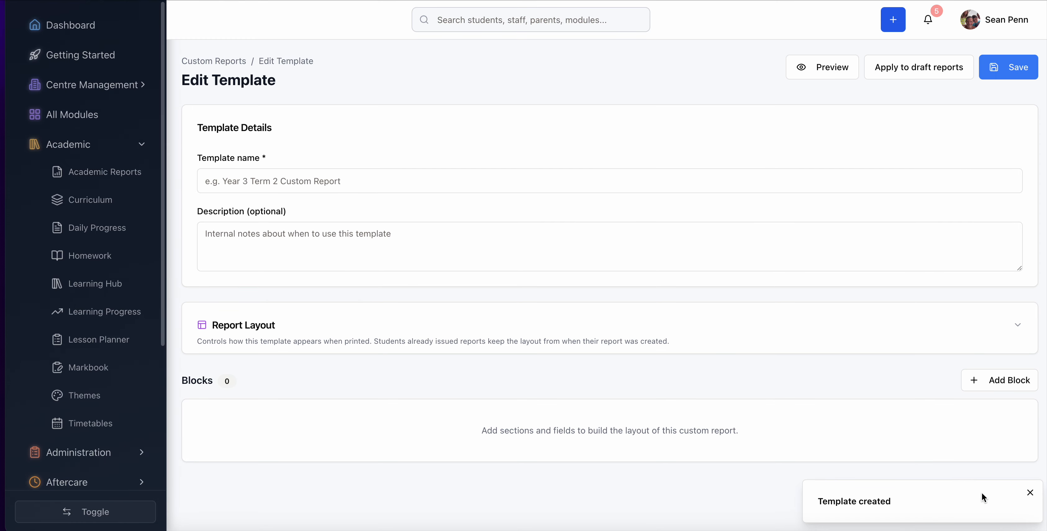
- Review the saved template and preview it for another Sharks student, examining the cover page and the Learning Progress page
scroll(916, 375, "down", 10)
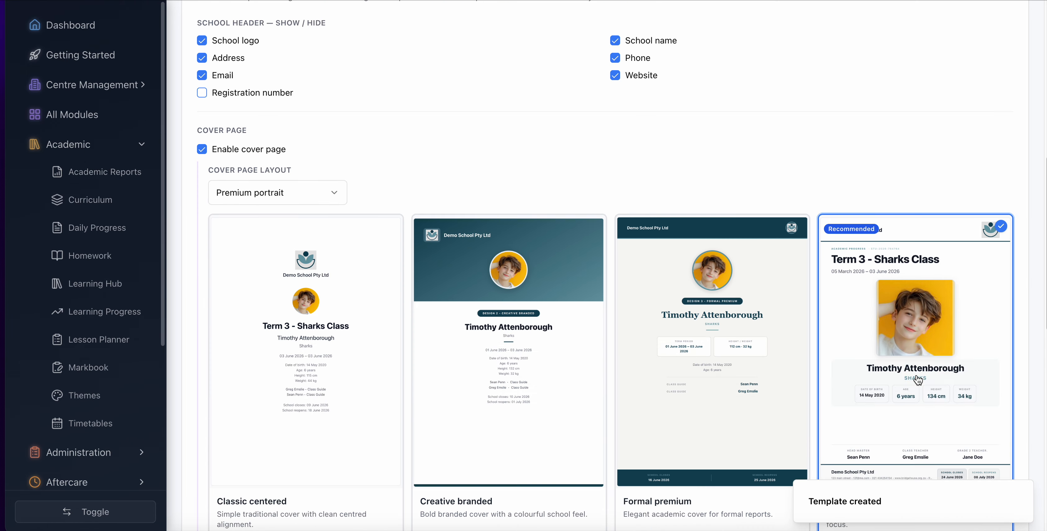
scroll(916, 374, "up", 8)
scroll(916, 374, "down", 6)
scroll(916, 374, "down", 5)
scroll(916, 310, "up", 10)
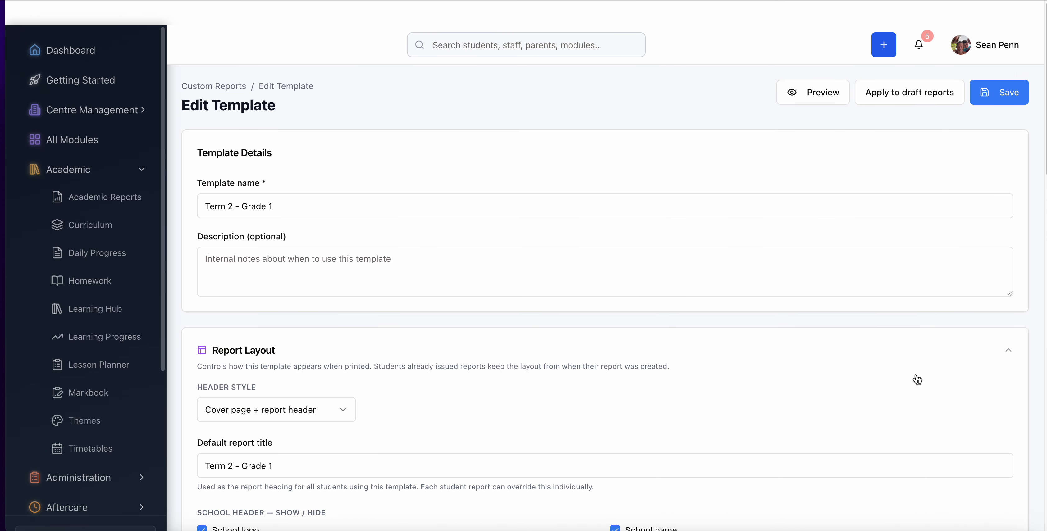
left_click(812, 67)
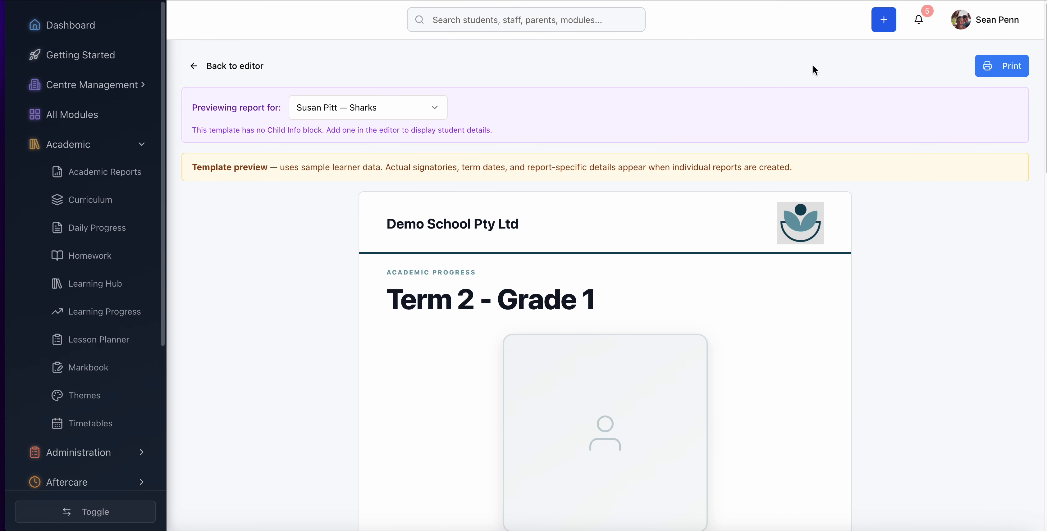
left_click(380, 108)
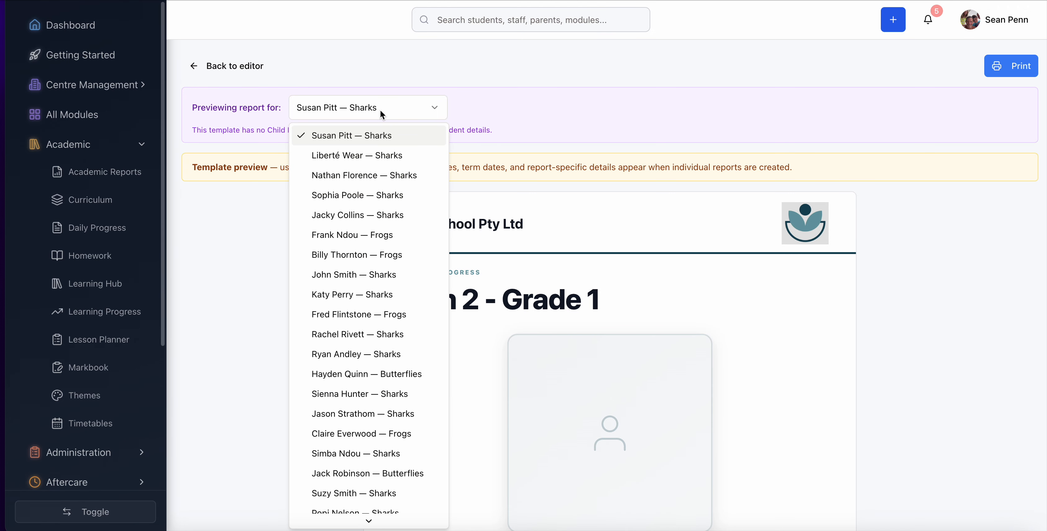
left_click(360, 453)
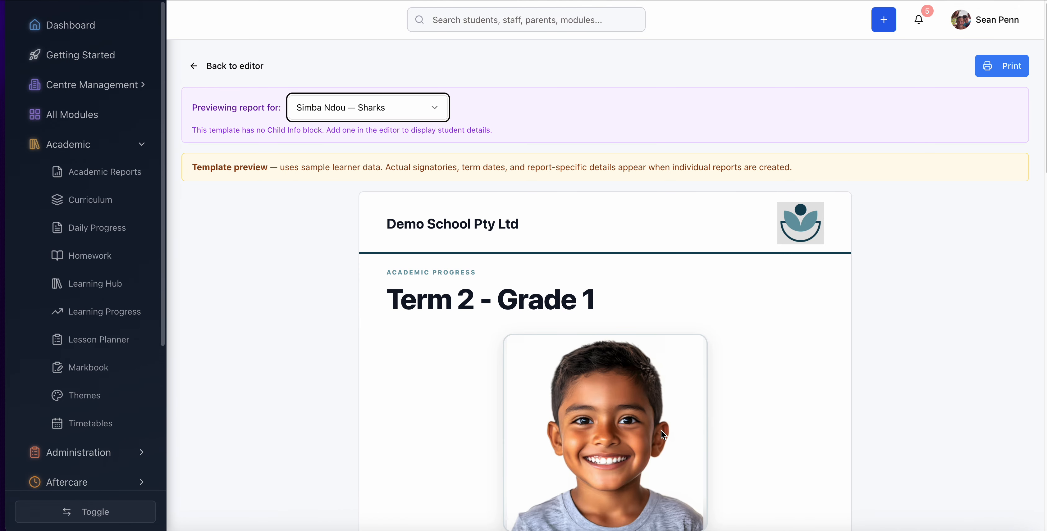
scroll(728, 377, "down", 6)
scroll(729, 378, "down", 15)
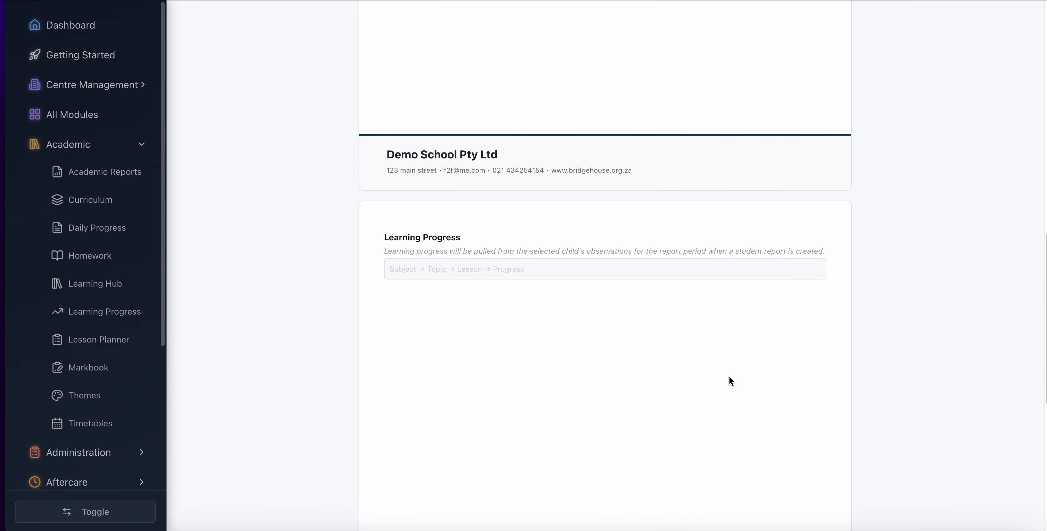
scroll(551, 142, "up", 20)
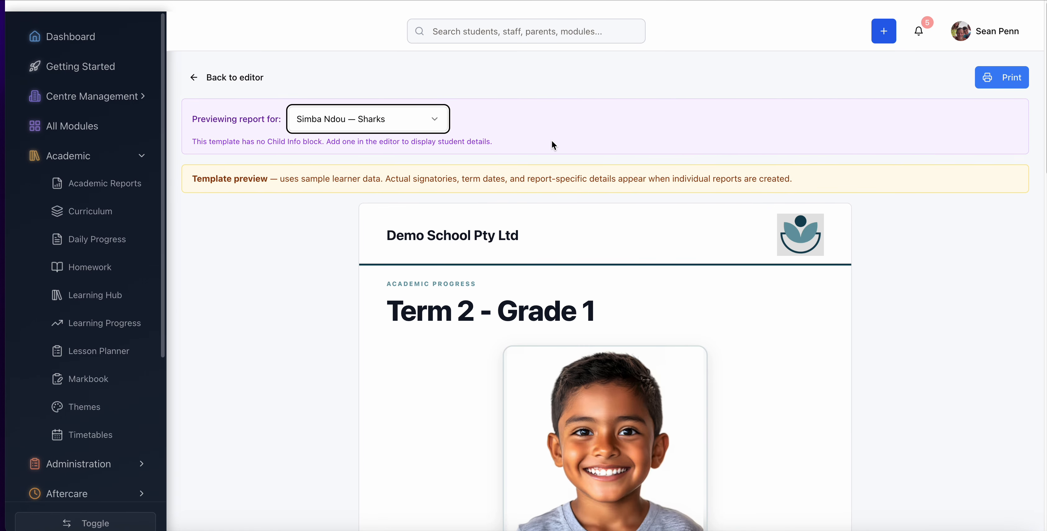
- Leave the preview, save the template again, and return to the list of custom reports
left_click(224, 63)
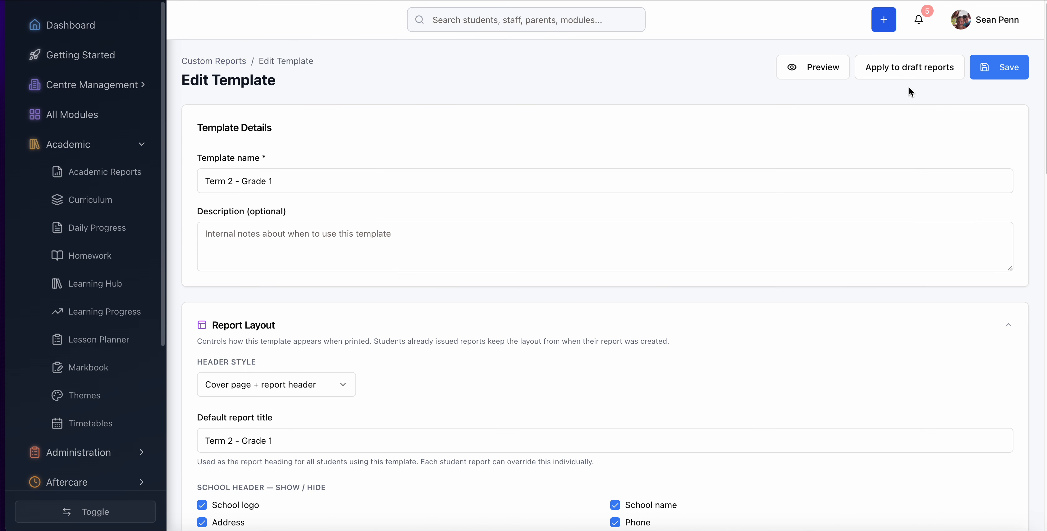
left_click(1001, 68)
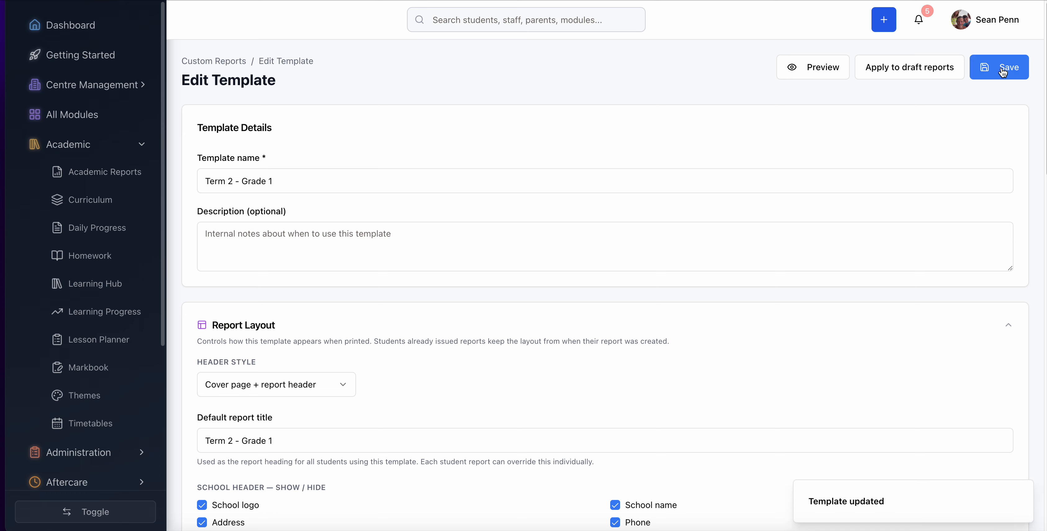
left_click(210, 63)
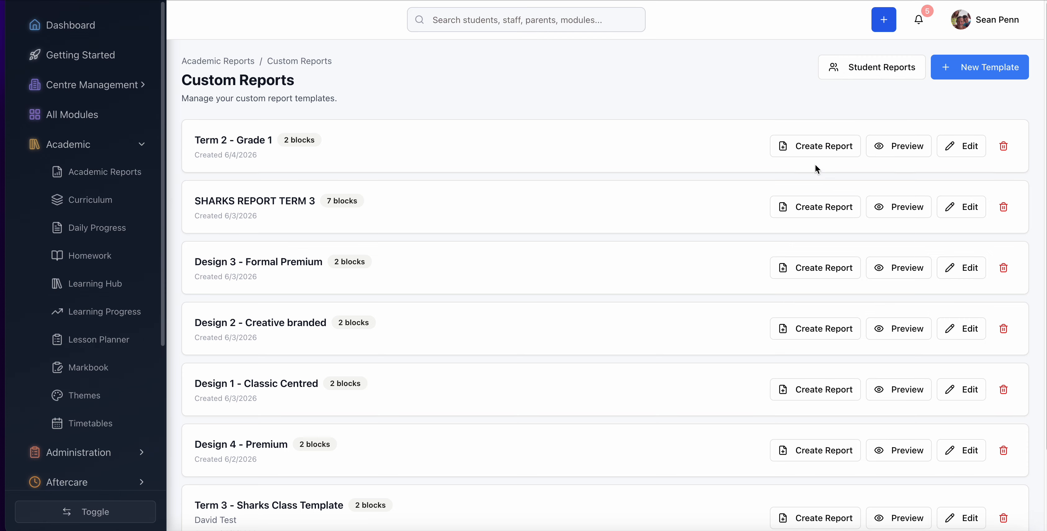
- Start a student report from the Term 2 - Grade 1 template and select the previewed Sharks student
left_click(822, 149)
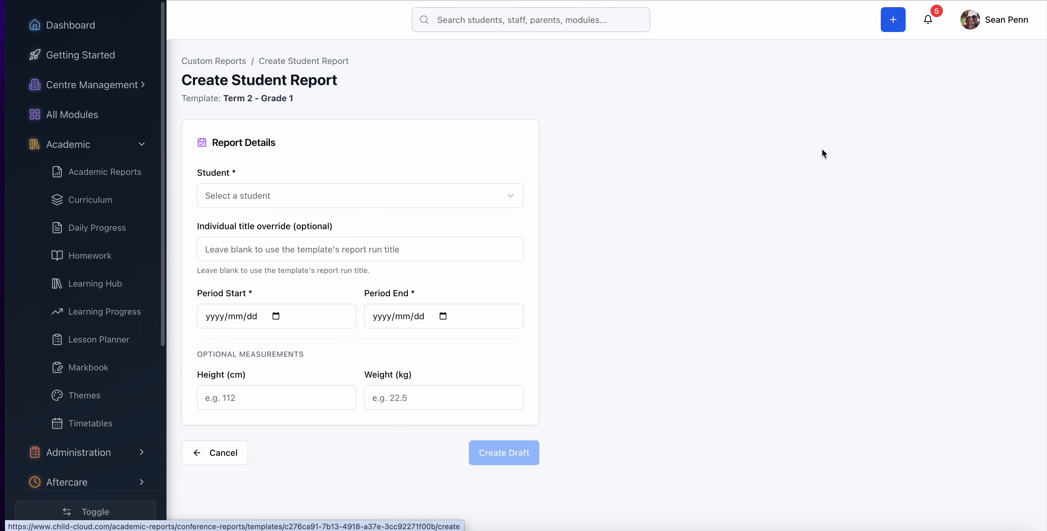
left_click(324, 189)
scroll(283, 389, "down", 6)
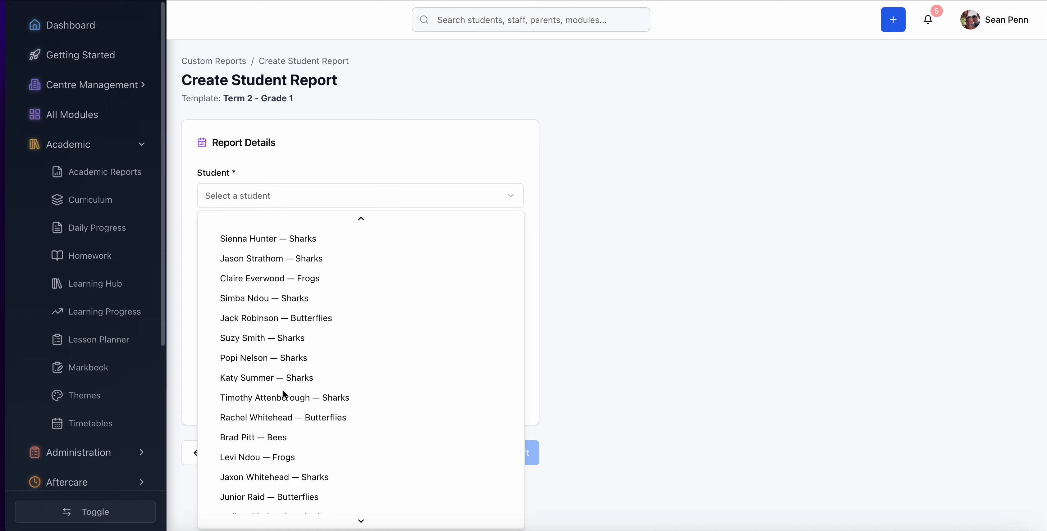
scroll(283, 392, "down", 2)
scroll(283, 394, "down", 2)
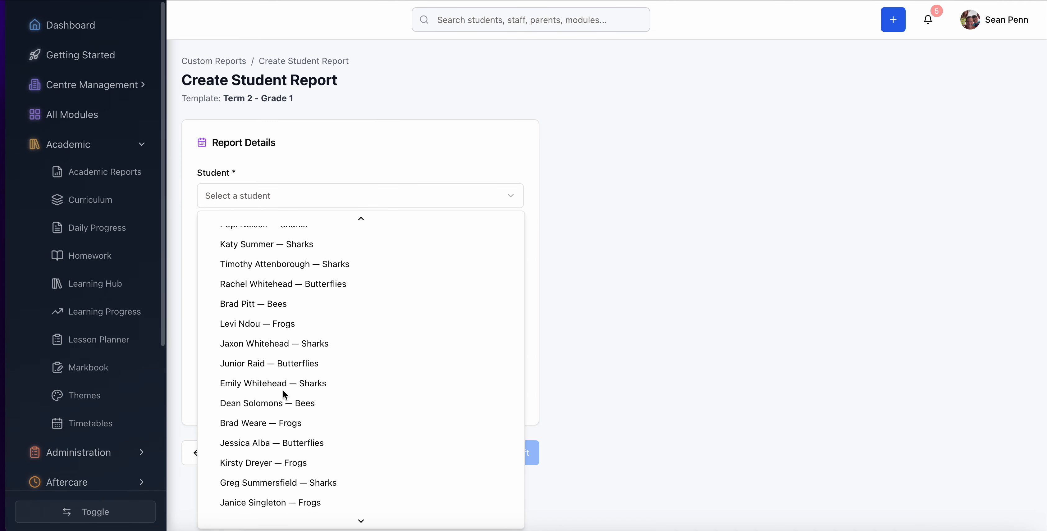
scroll(283, 394, "up", 4)
scroll(283, 389, "up", 3)
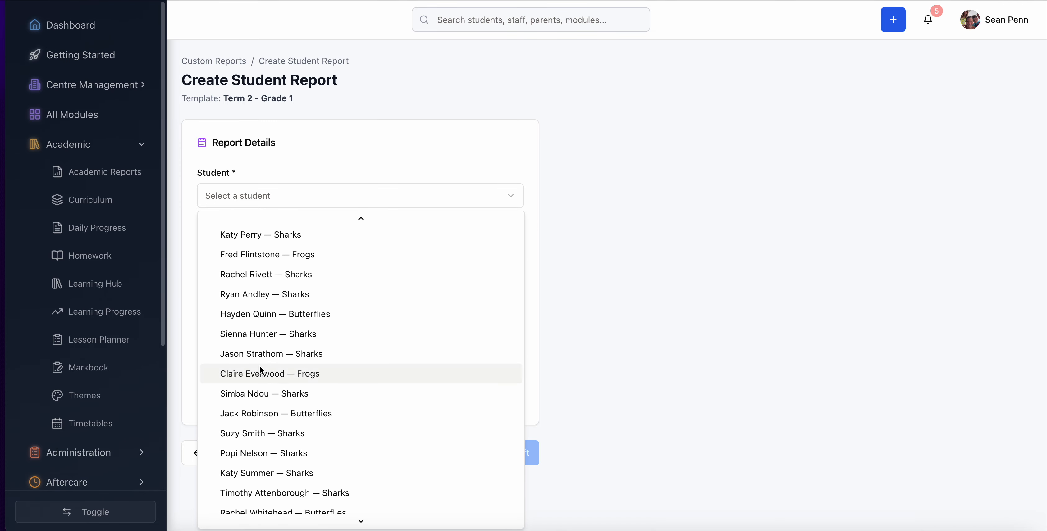
left_click(235, 393)
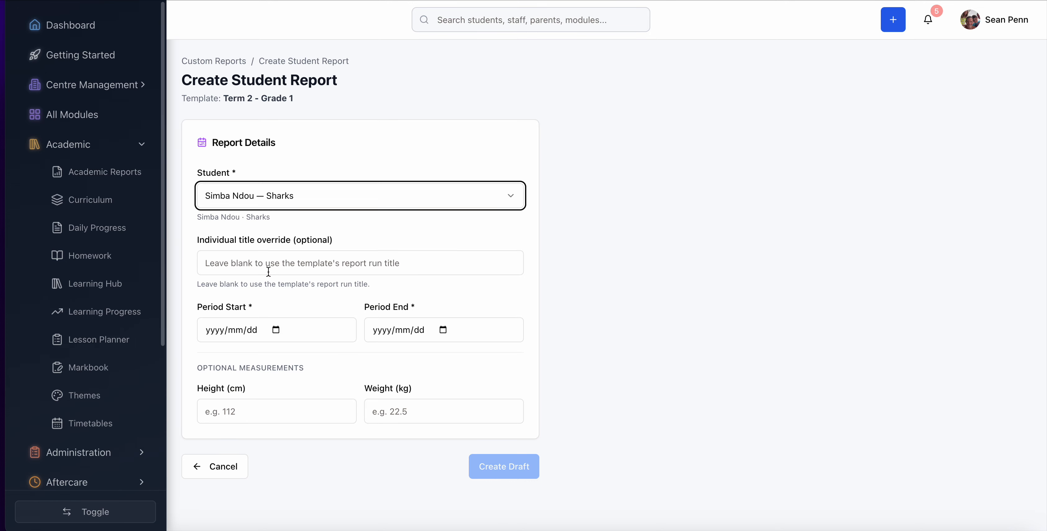
- Set the report period from 2026/01/04 to 2026/06/04 and create the draft report
left_click(277, 331)
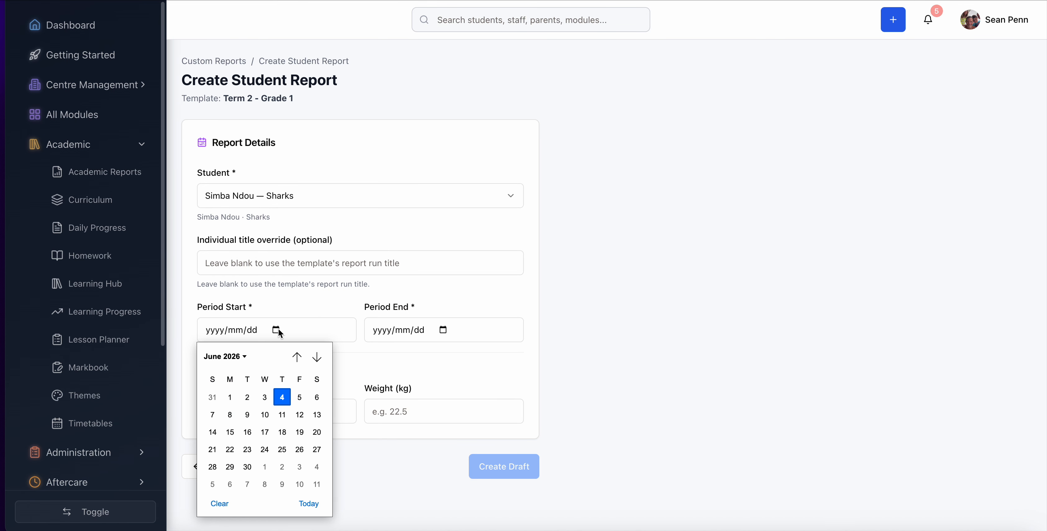
left_click(298, 359)
left_click(297, 359)
left_click(298, 359)
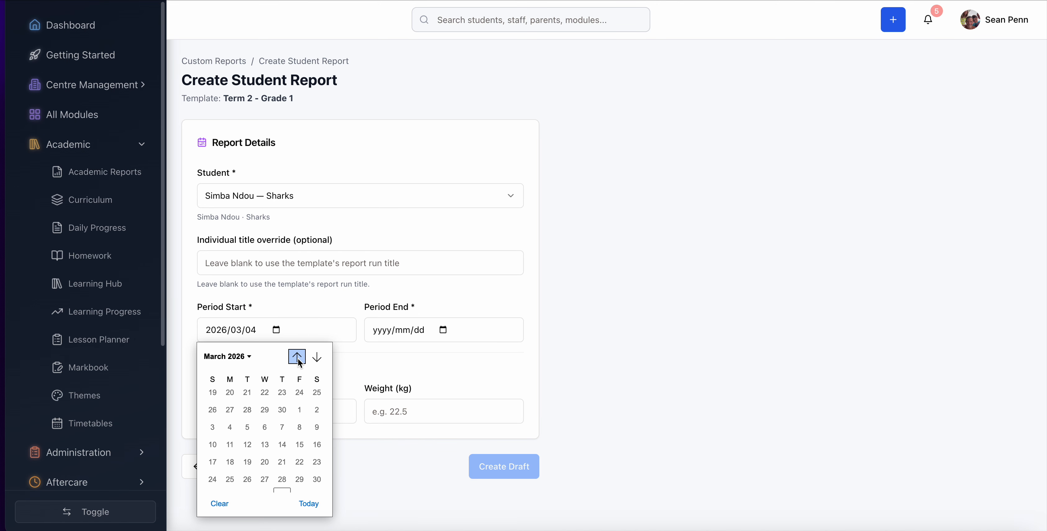
left_click(298, 360)
left_click(298, 359)
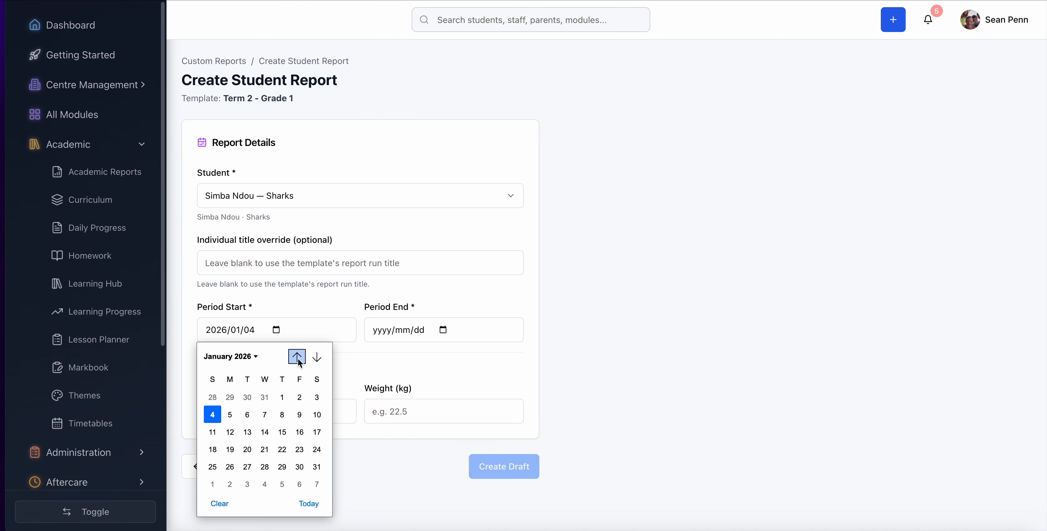
left_click(212, 414)
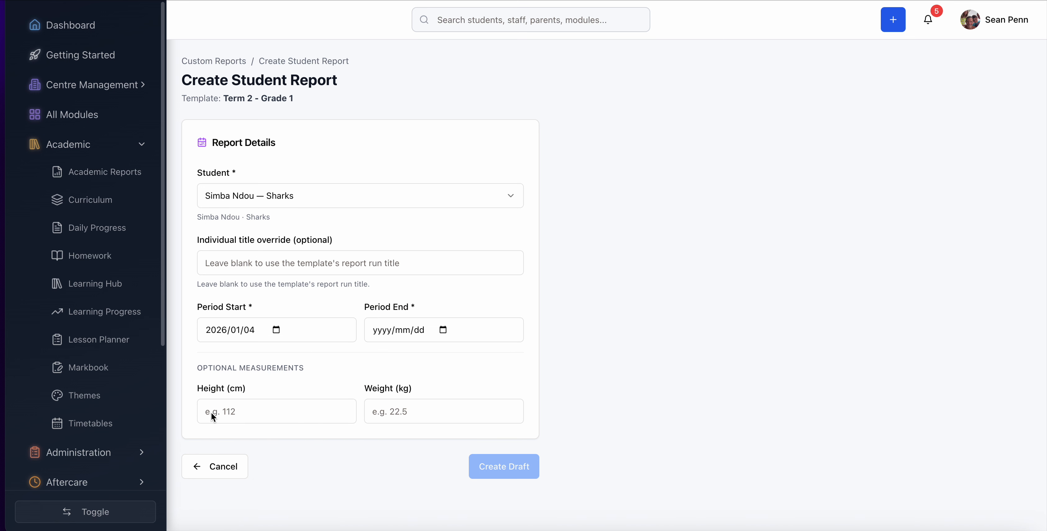
left_click(442, 330)
left_click(449, 396)
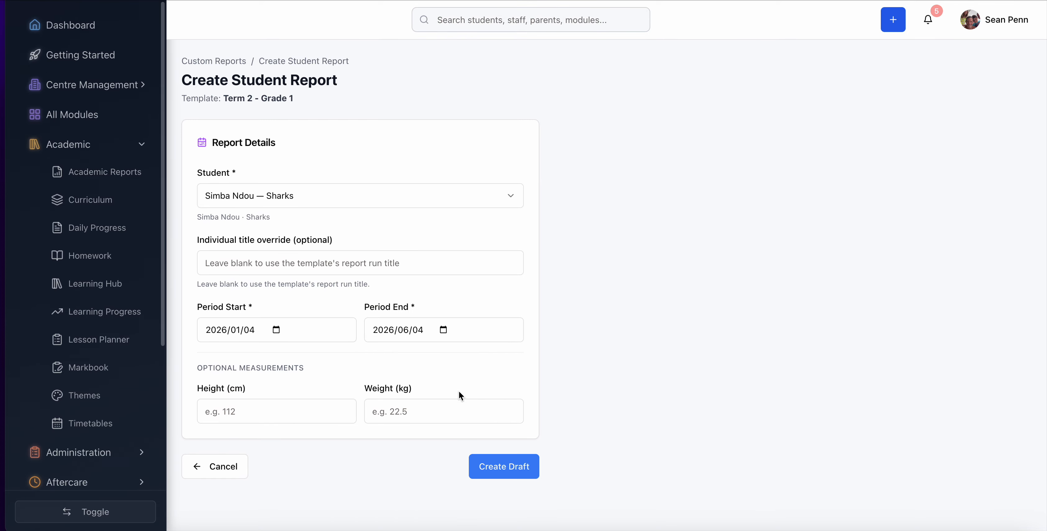
left_click(504, 471)
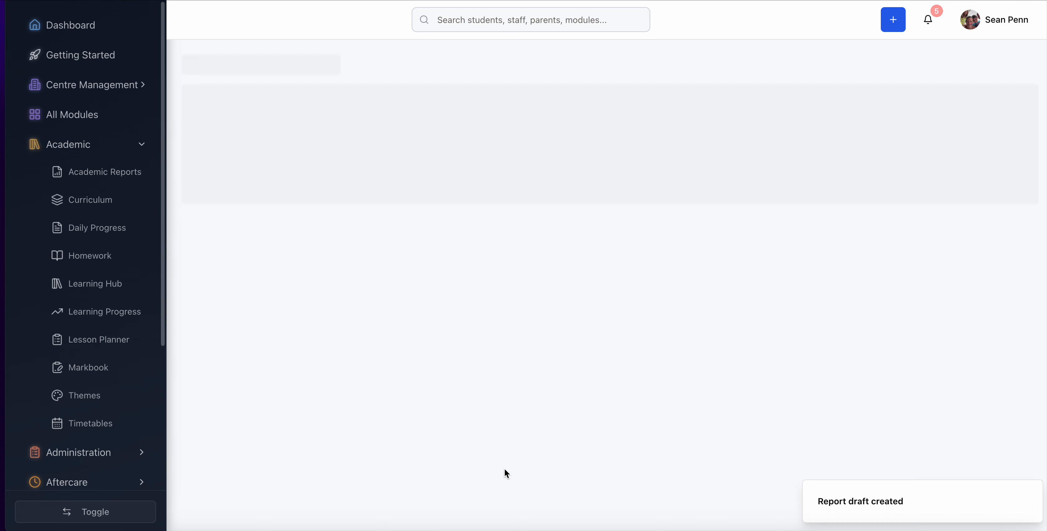
- Load the latest learning progress data for the reporting period into the draft student report
scroll(505, 470, "down", 1)
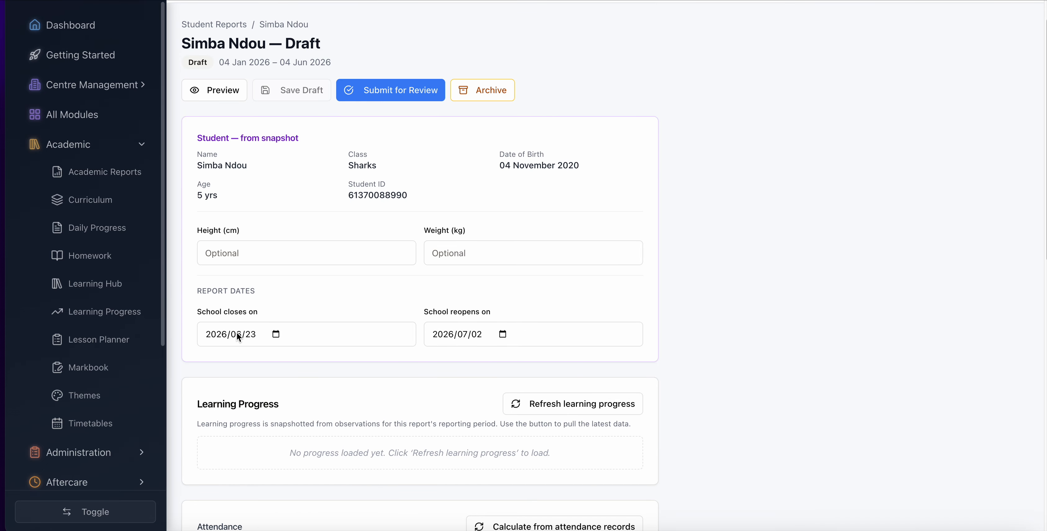
scroll(502, 334, "down", 5)
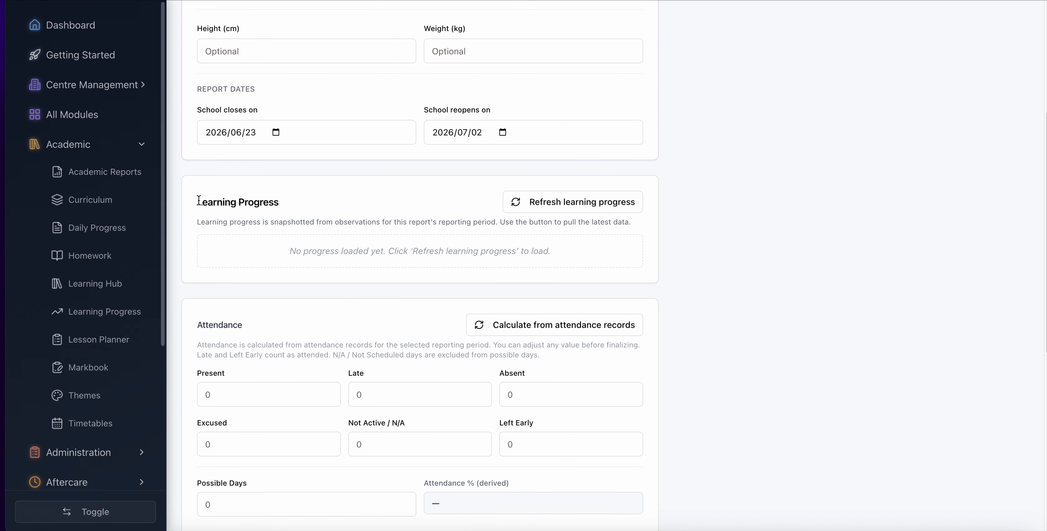
left_click_drag(199, 201, 304, 201)
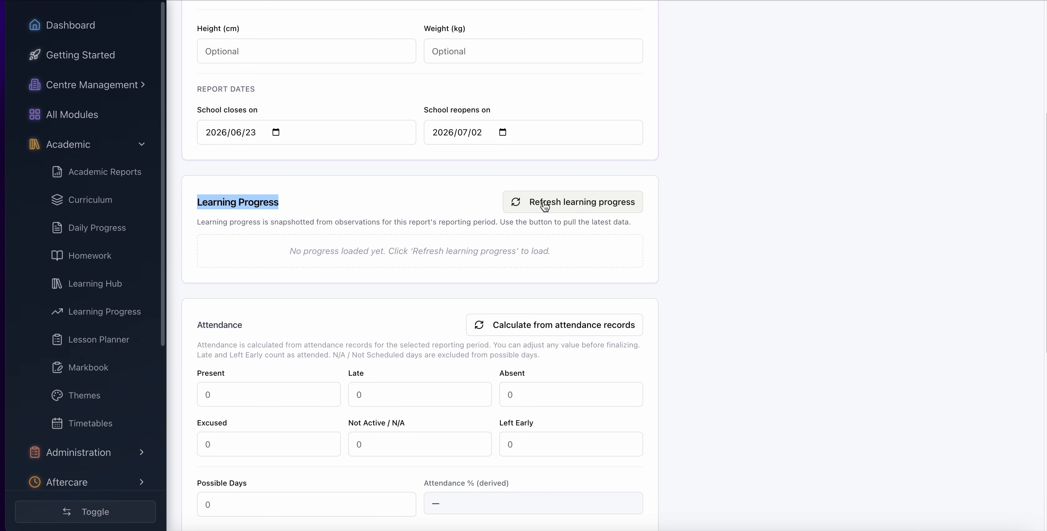
left_click(569, 207)
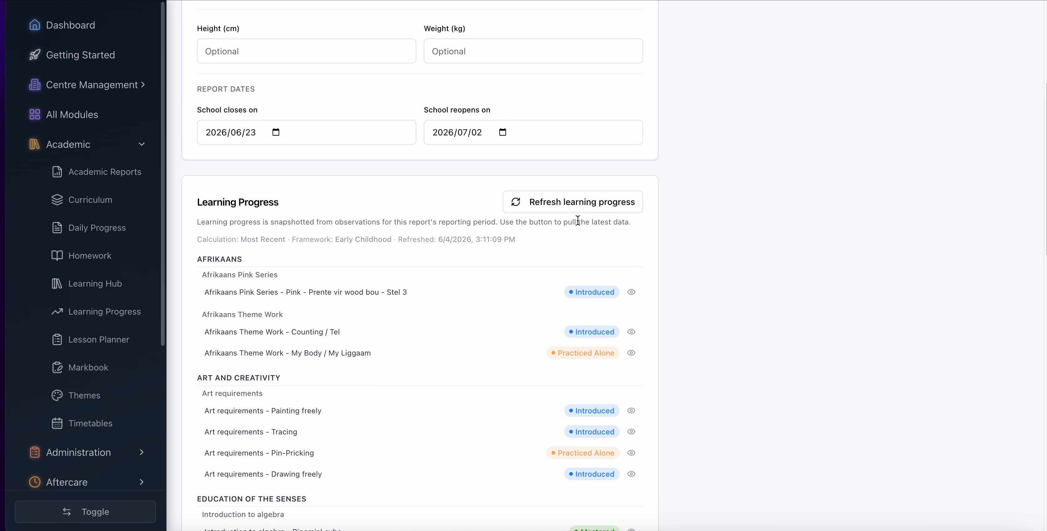
- Calculate the draft report's attendance figures from the attendance records
scroll(525, 289, "down", 10)
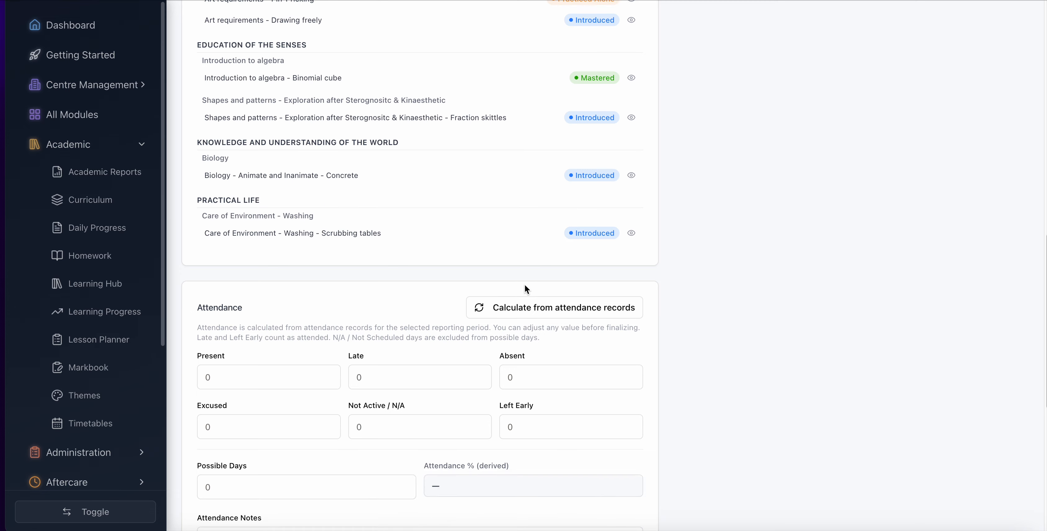
scroll(525, 289, "down", 3)
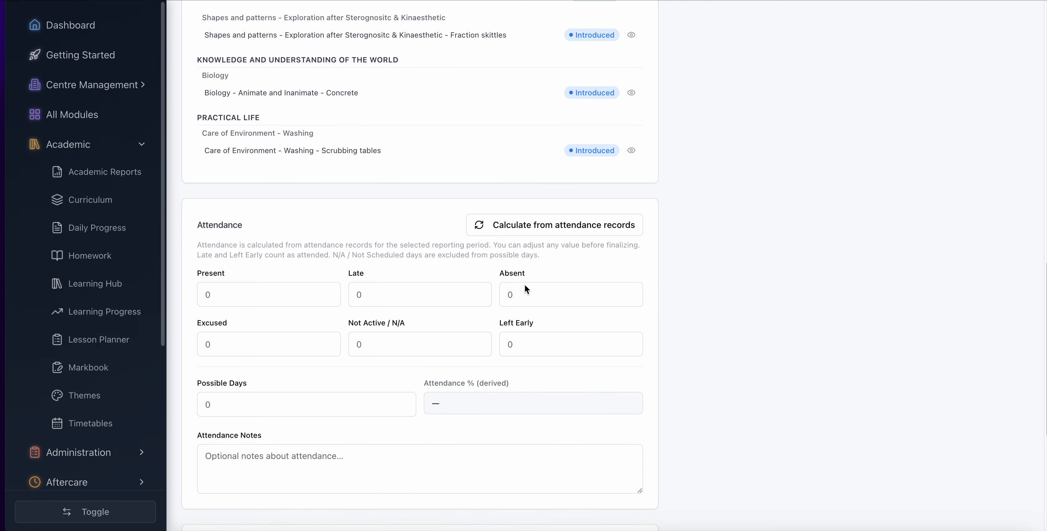
left_click(526, 226)
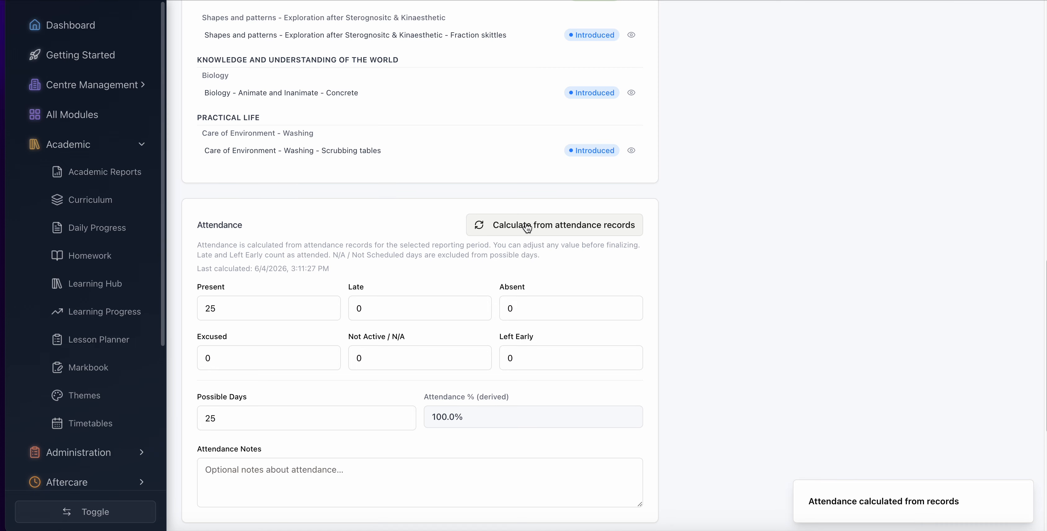
- Add the Class Teacher and the Head Master as signatories on the report and save the draft
scroll(385, 293, "down", 7)
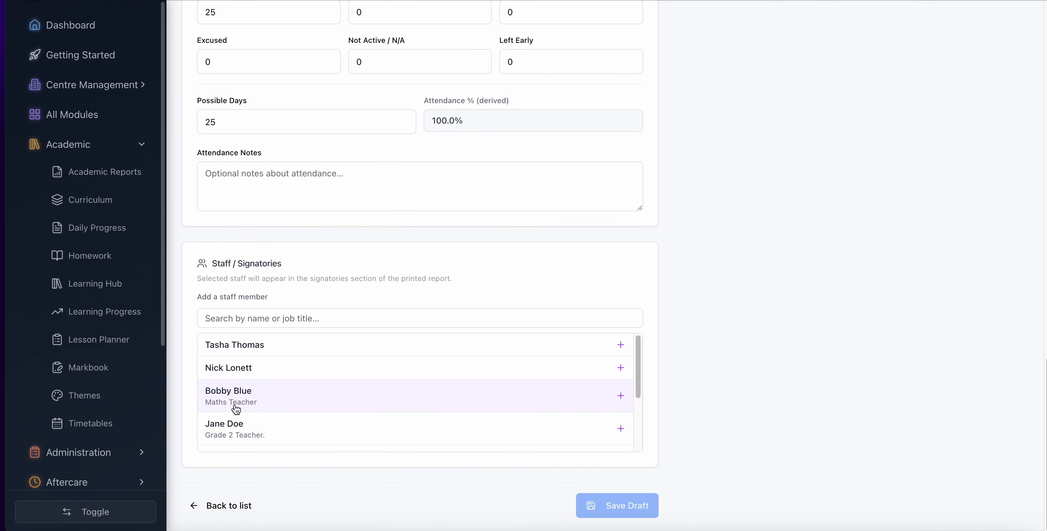
scroll(279, 402, "down", 3)
scroll(280, 403, "up", 3)
scroll(252, 423, "down", 3)
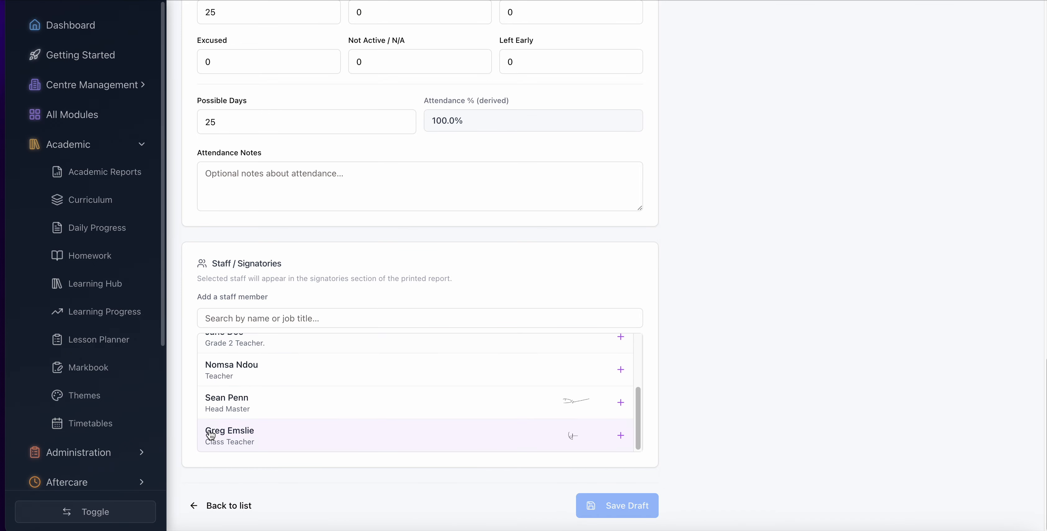
left_click(620, 436)
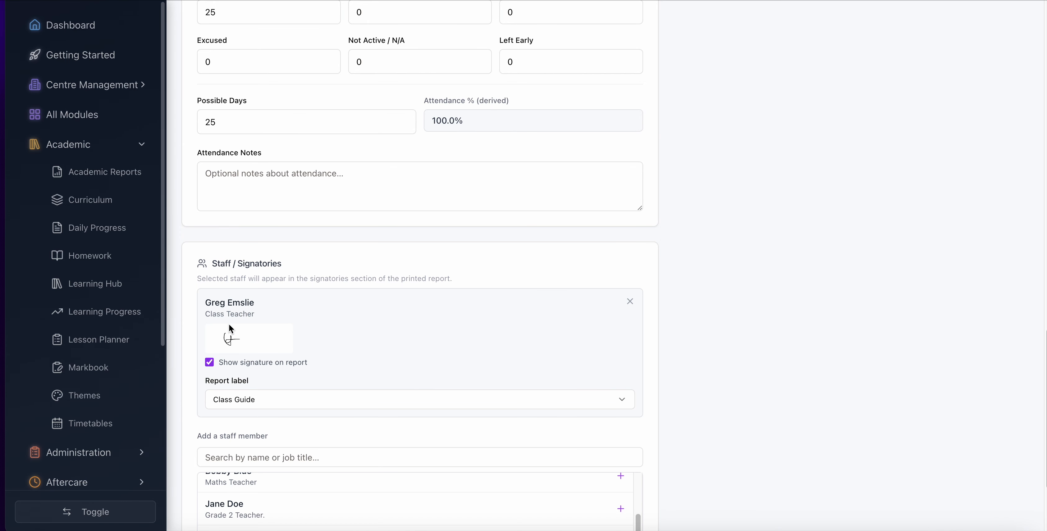
scroll(229, 326, "down", 4)
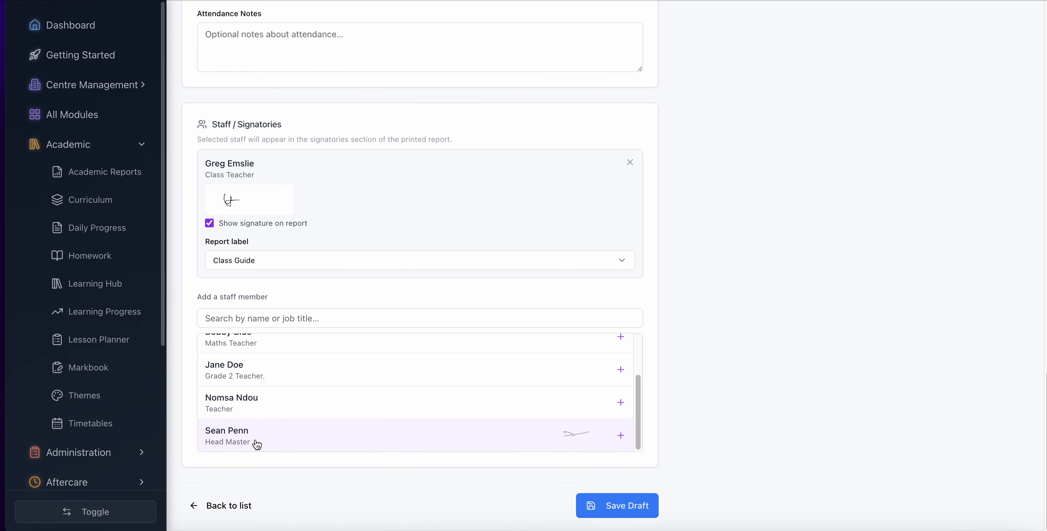
left_click(620, 436)
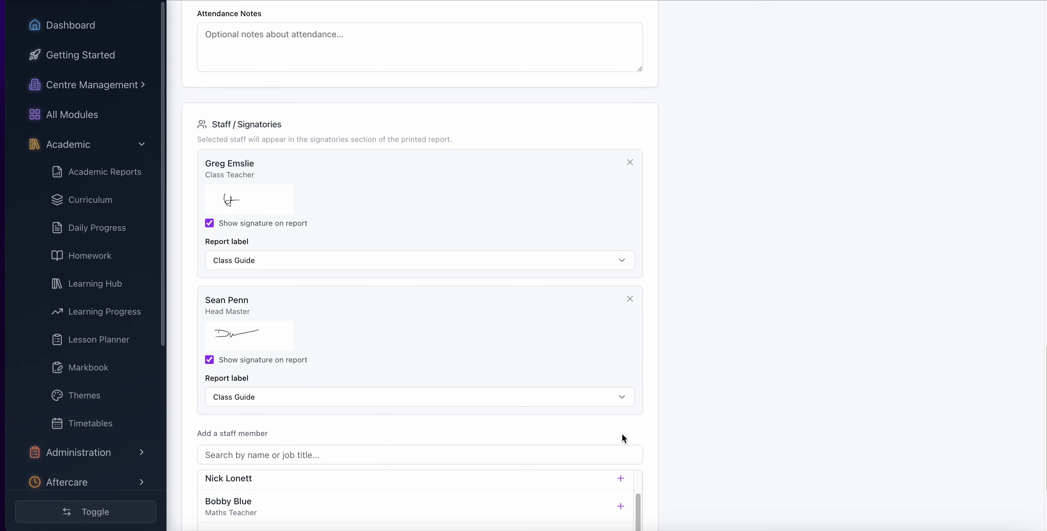
scroll(532, 410, "down", 3)
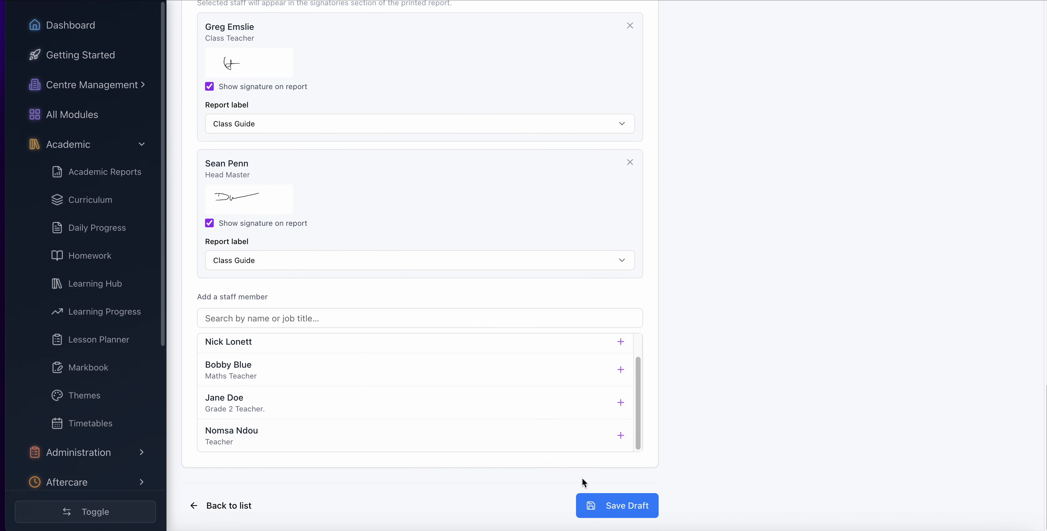
left_click(629, 507)
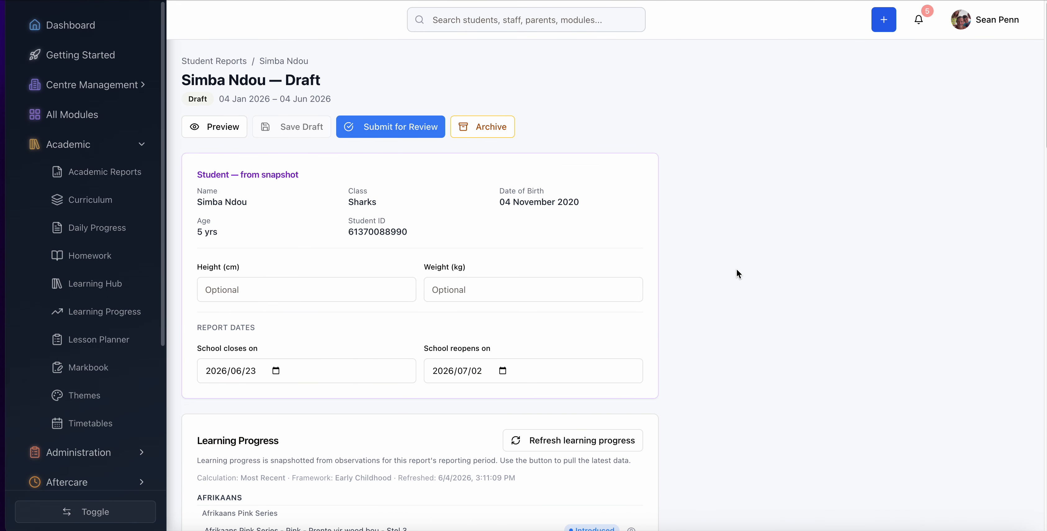
- Preview the draft report, examine its learning progress, attendance and signatories, and return to the editor
left_click(215, 128)
scroll(595, 258, "down", 5)
scroll(596, 260, "down", 10)
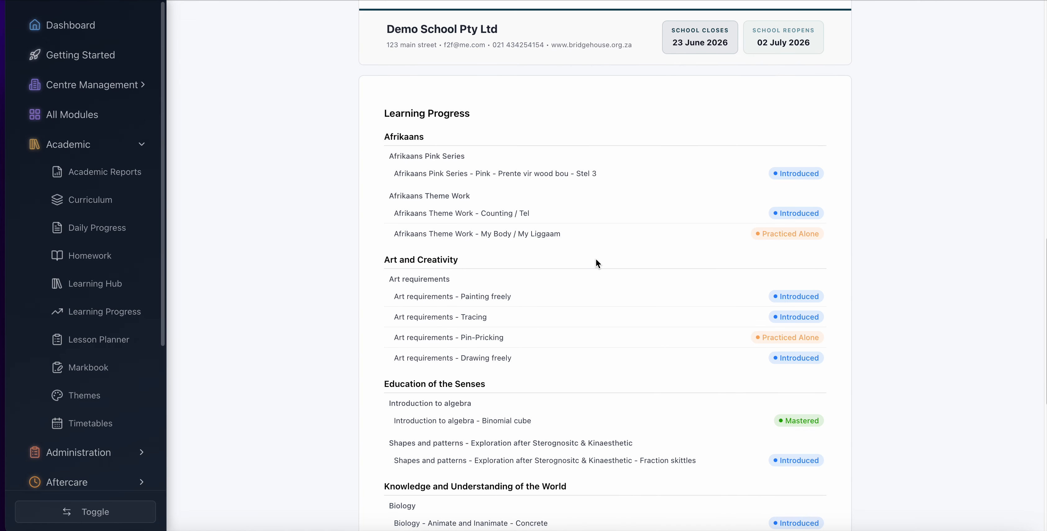
scroll(595, 259, "down", 9)
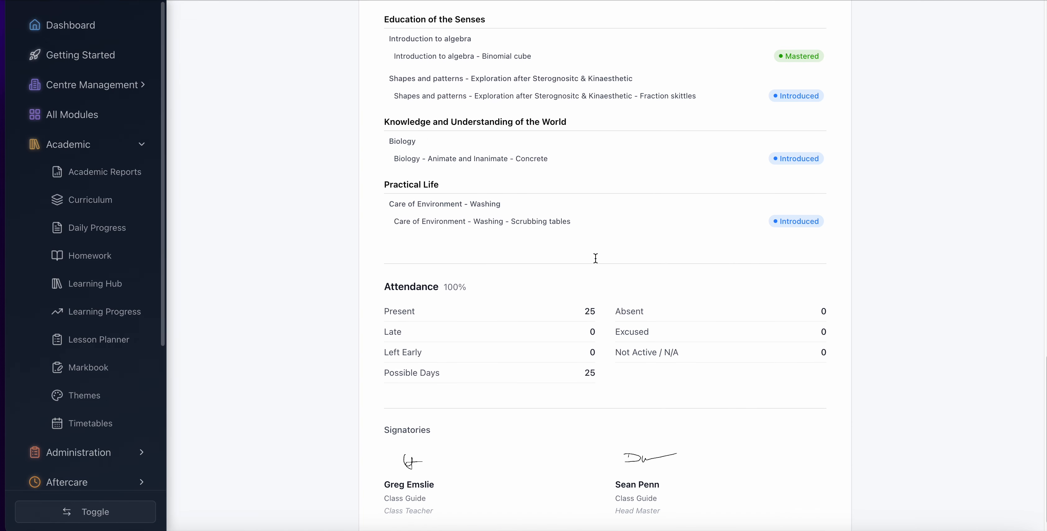
scroll(595, 258, "up", 20)
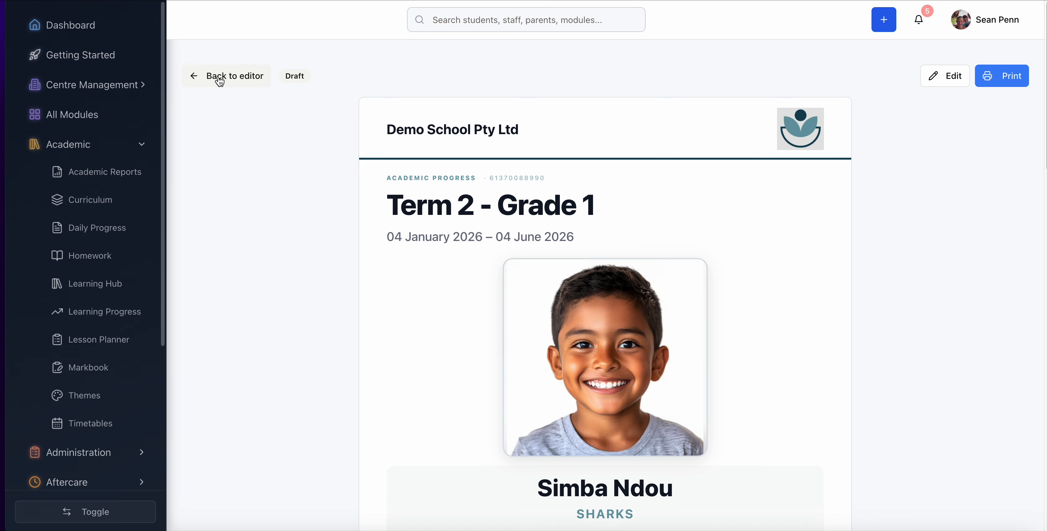
left_click(219, 81)
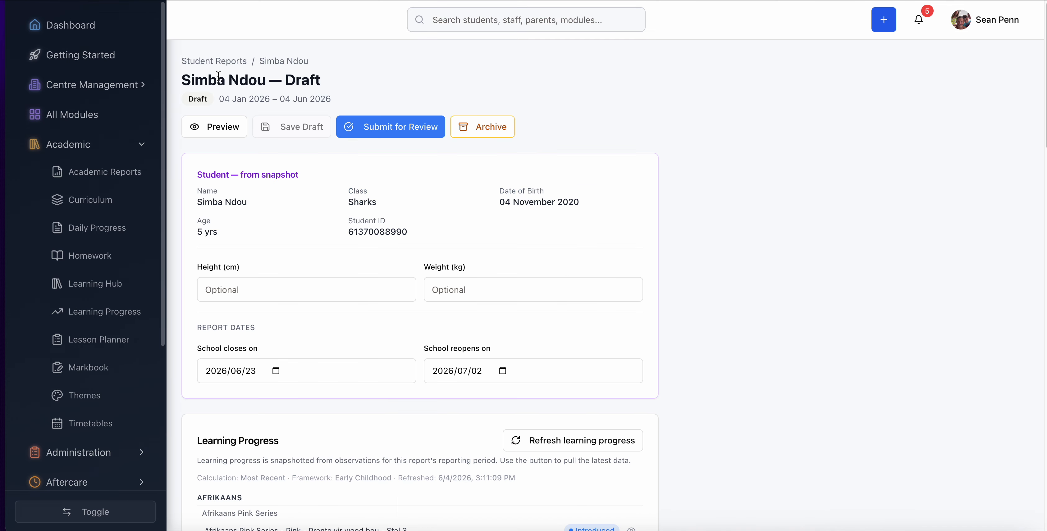
- Submit the draft report for review and finalize it
left_click(383, 130)
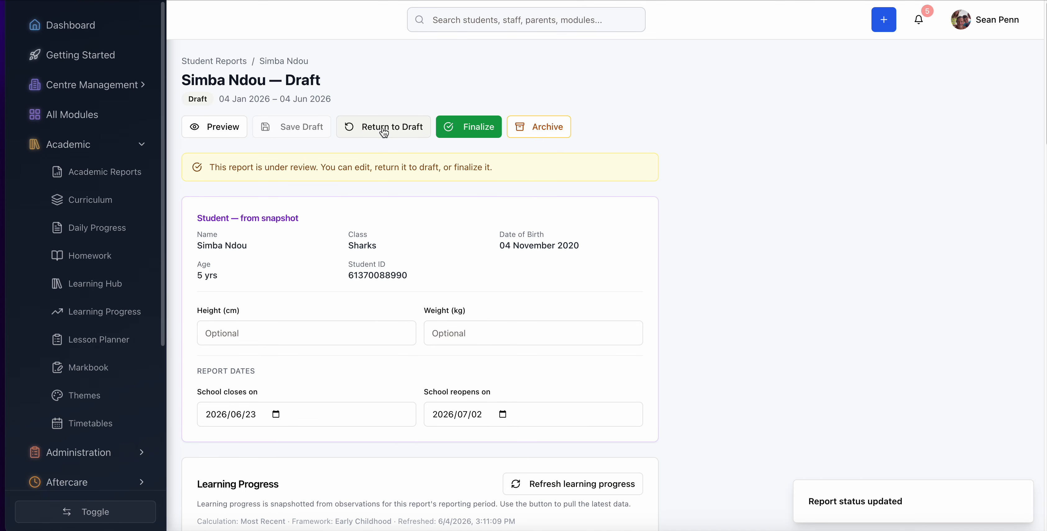
left_click(463, 128)
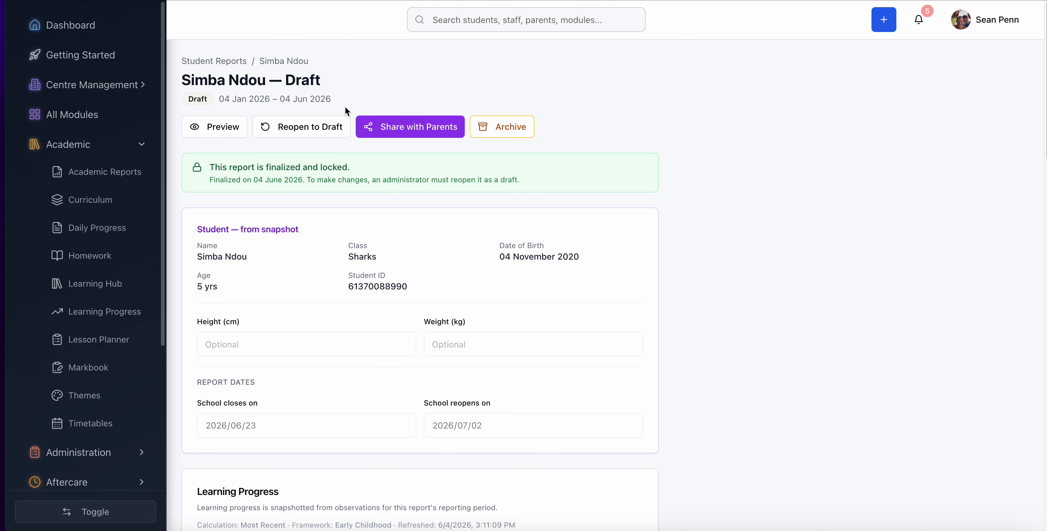
- Share the finalized report with parents and look over its locked contents
left_click(411, 133)
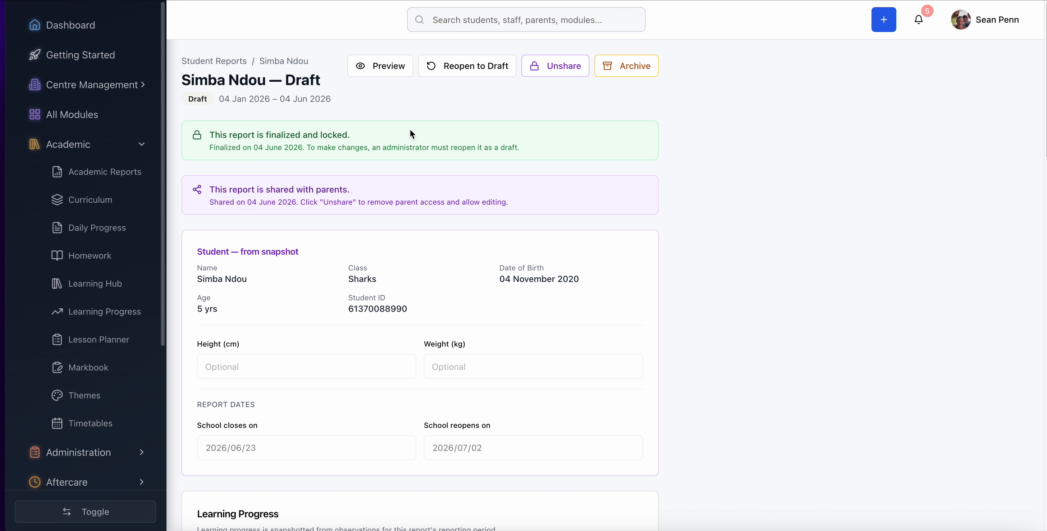
scroll(708, 216, "down", 15)
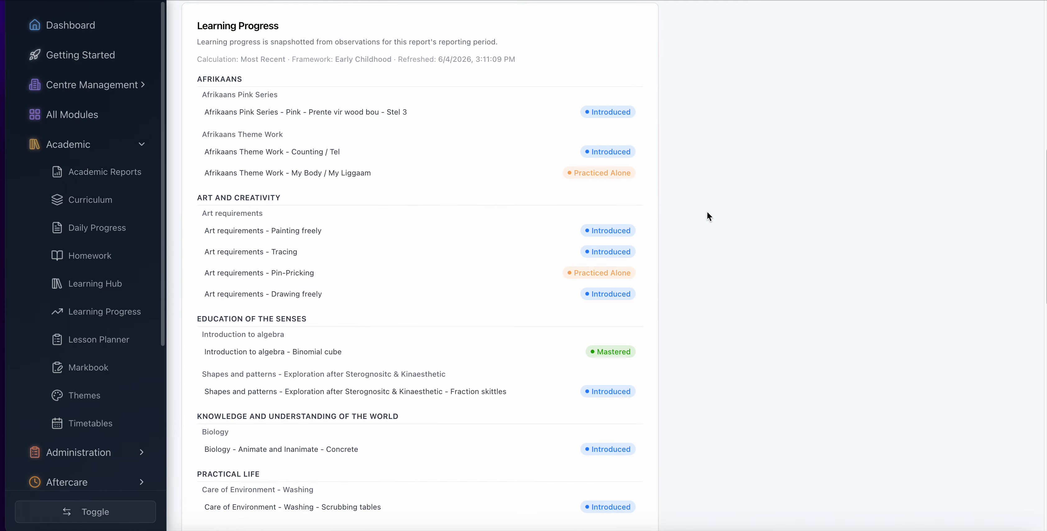
scroll(707, 213, "up", 15)
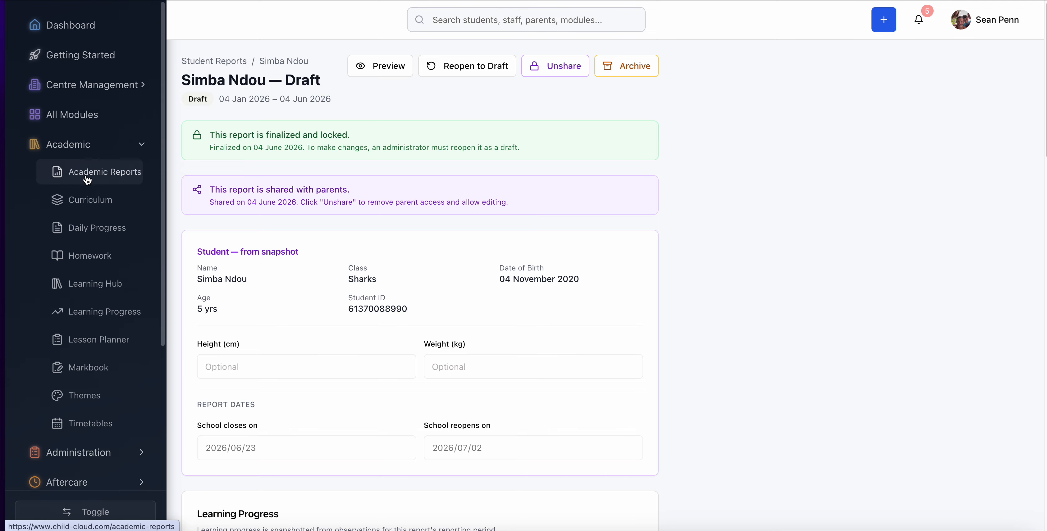
- Return to the custom report templates and start a new template named "Term 2 - Grade 2"
left_click(203, 62)
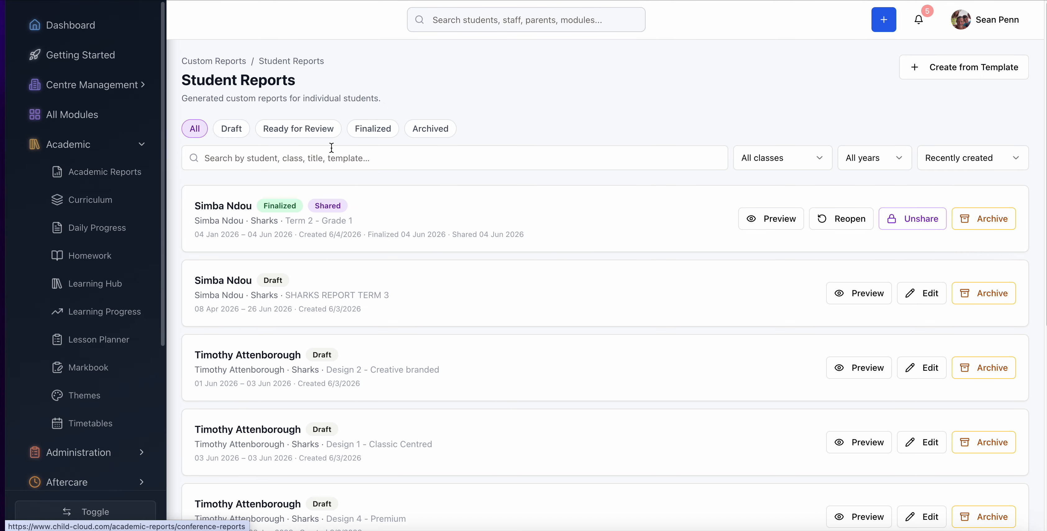
left_click(982, 72)
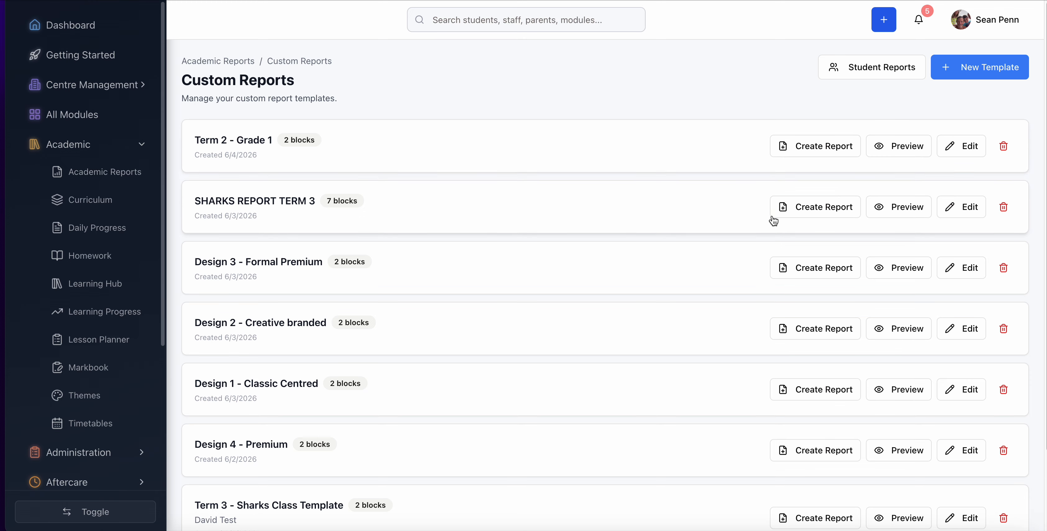
left_click(979, 71)
left_click(249, 188)
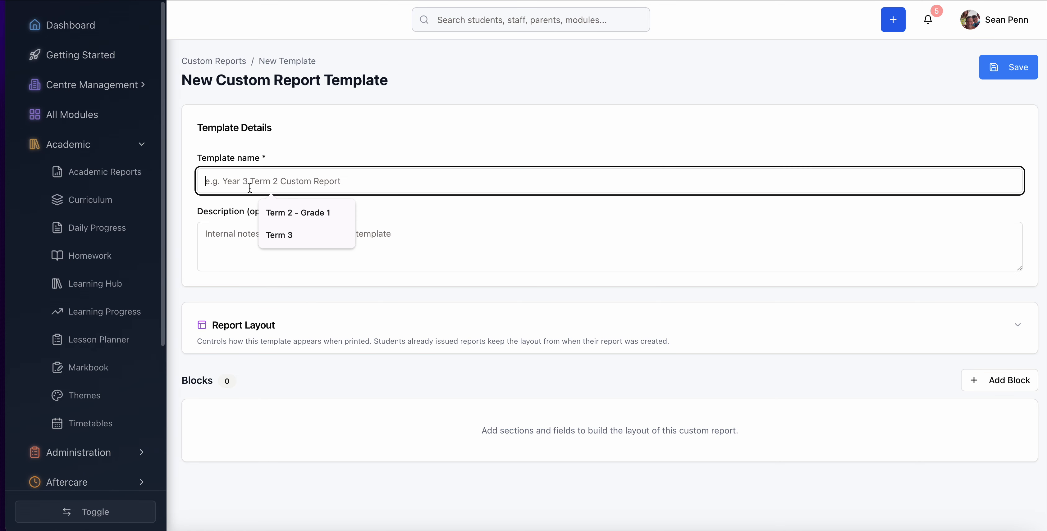
left_click(280, 214)
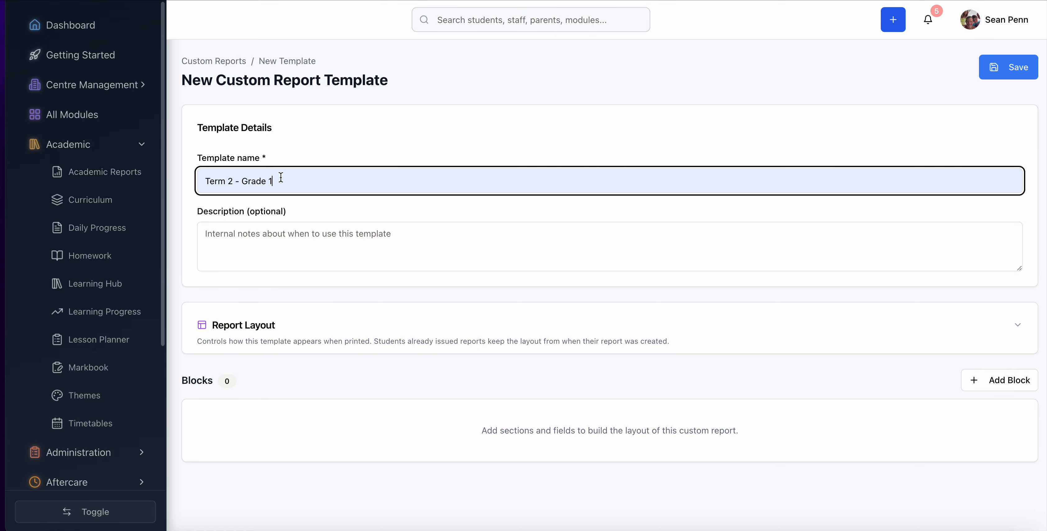
key("BackSpace")
type("2")
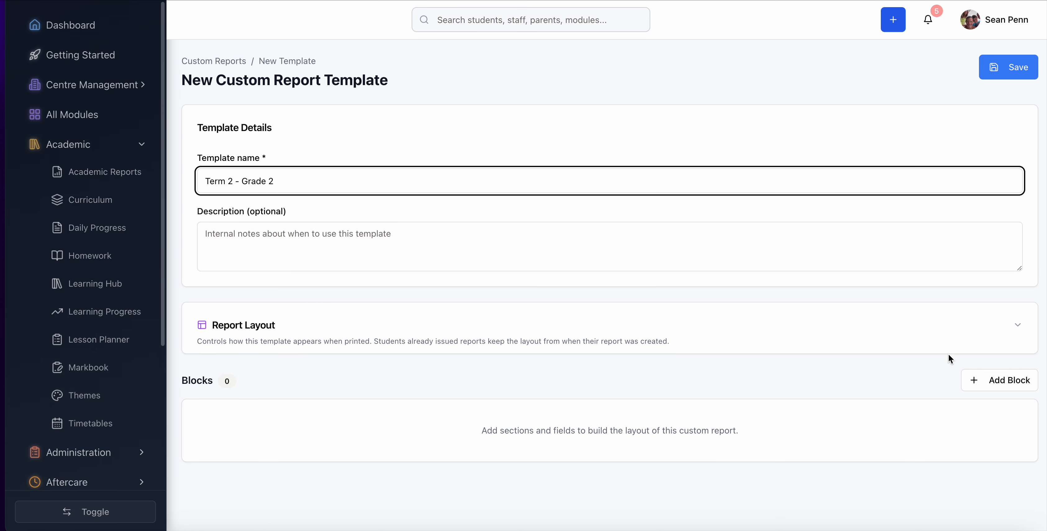
- Set the new template's header style to Cover page + report header in the report layout
left_click(1017, 325)
scroll(722, 342, "down", 4)
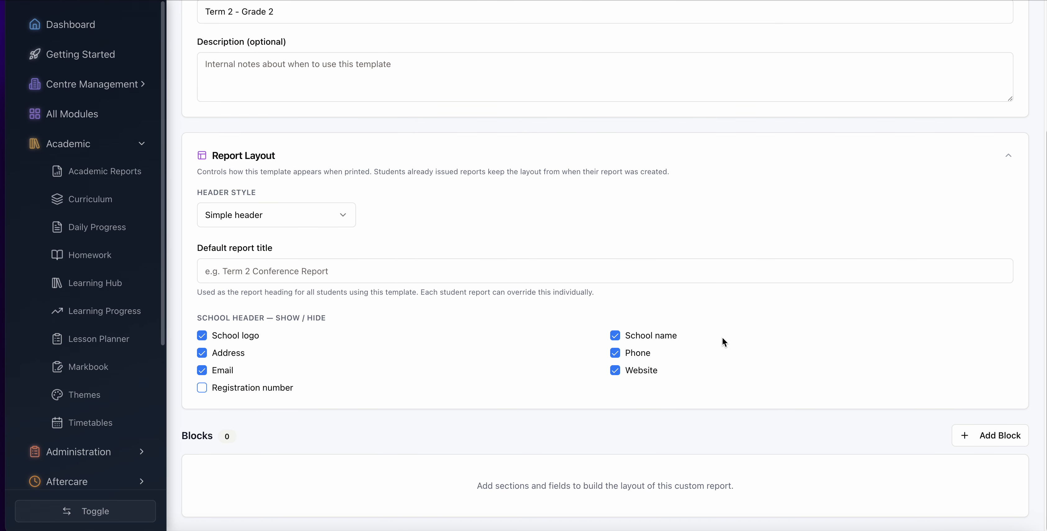
left_click(289, 213)
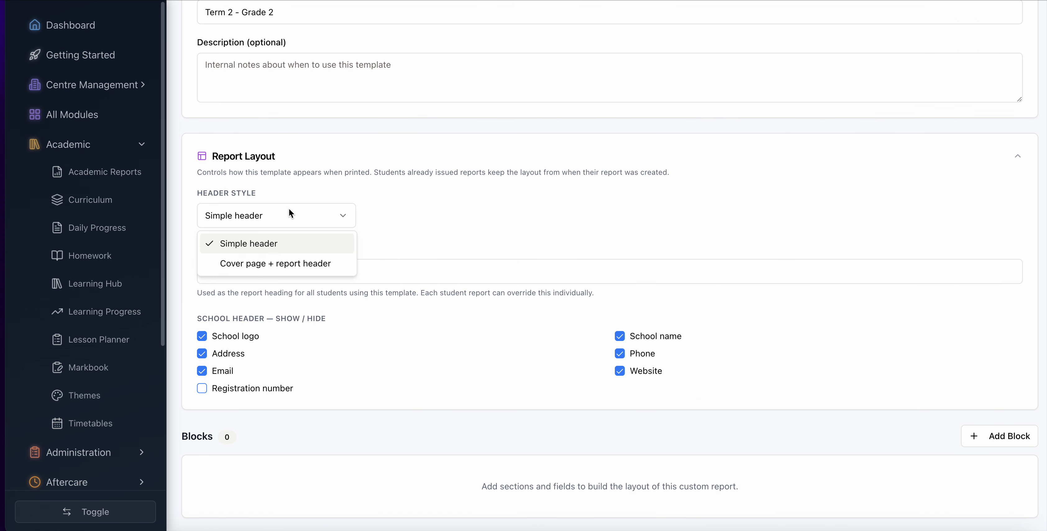
left_click(264, 264)
- Enable the cover page and choose the Premium portrait layout for it
scroll(550, 382, "down", 2)
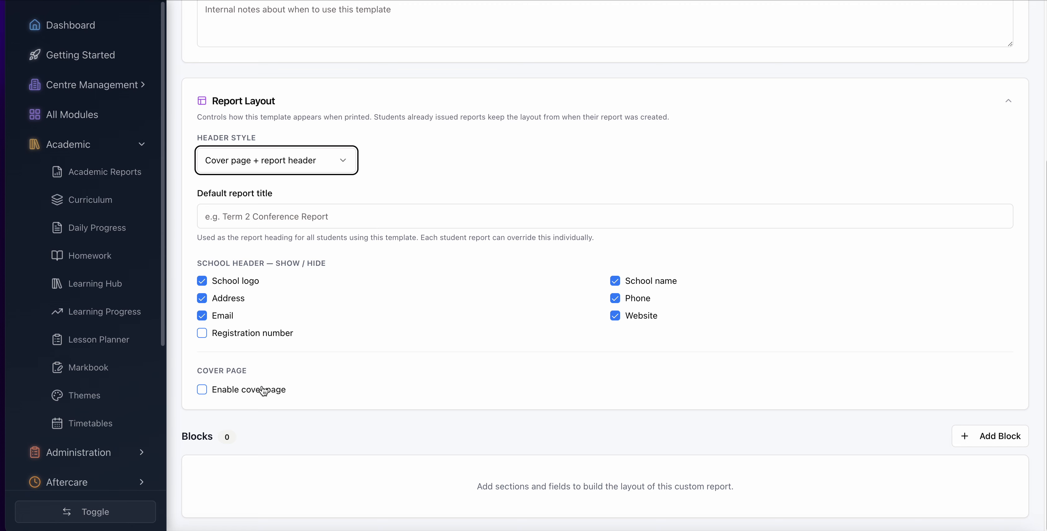
left_click(215, 386)
scroll(421, 373, "down", 6)
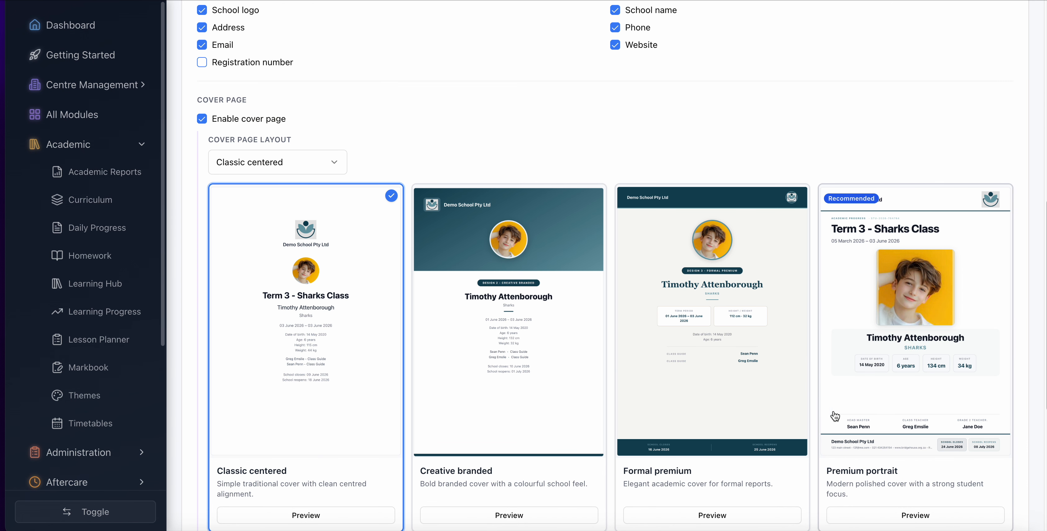
left_click(949, 338)
- Include Age, School reopens on and School closes on among the details shown on the cover page
scroll(778, 343, "down", 7)
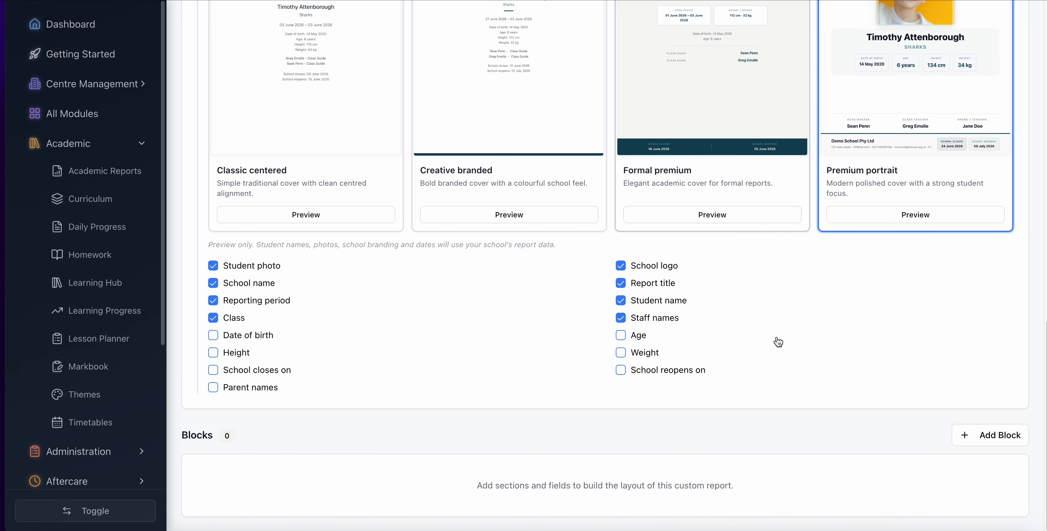
left_click(620, 336)
left_click(620, 370)
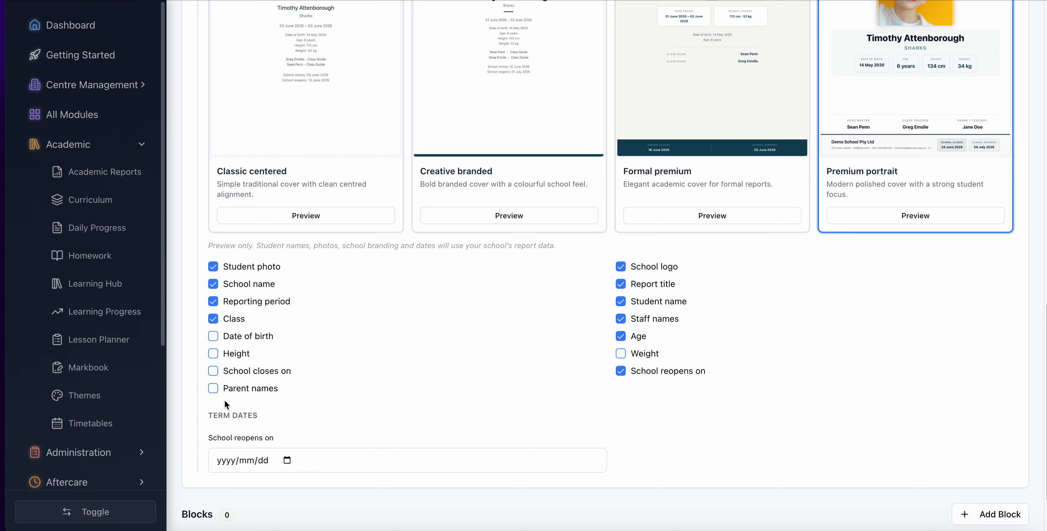
left_click(213, 371)
- Set the term dates so that school closes on 2026/06/23 and reopens on 2026/07/01
left_click(287, 460)
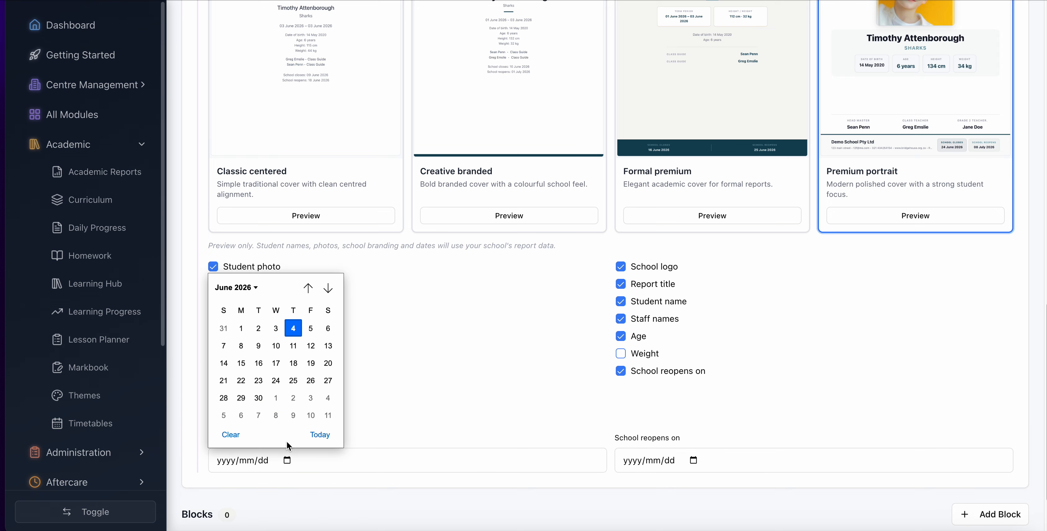
left_click(258, 378)
left_click(693, 460)
left_click(683, 394)
- Add a Rating Scale Legend block and define its first level as SE with the description "Substantial Effort"
scroll(732, 410, "down", 2)
left_click(991, 439)
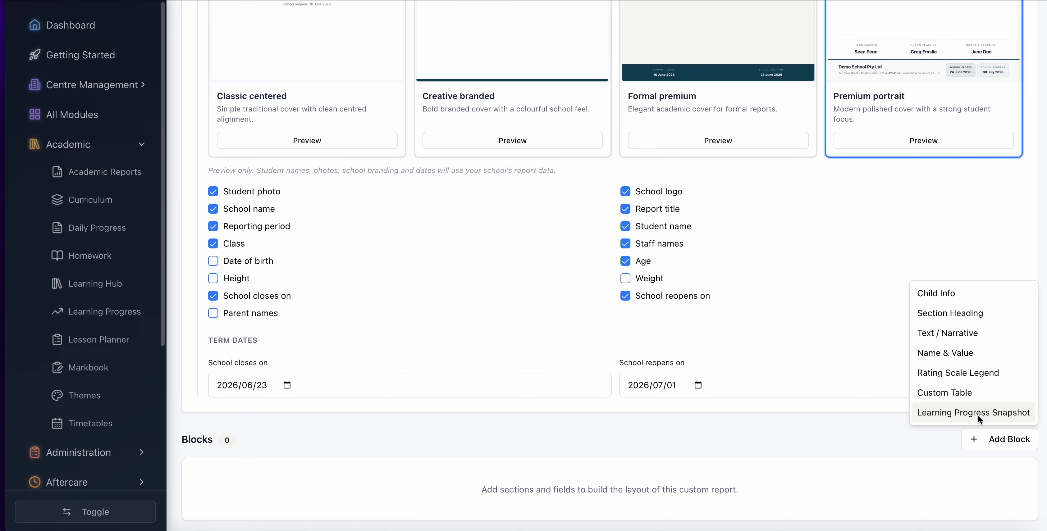
left_click(949, 373)
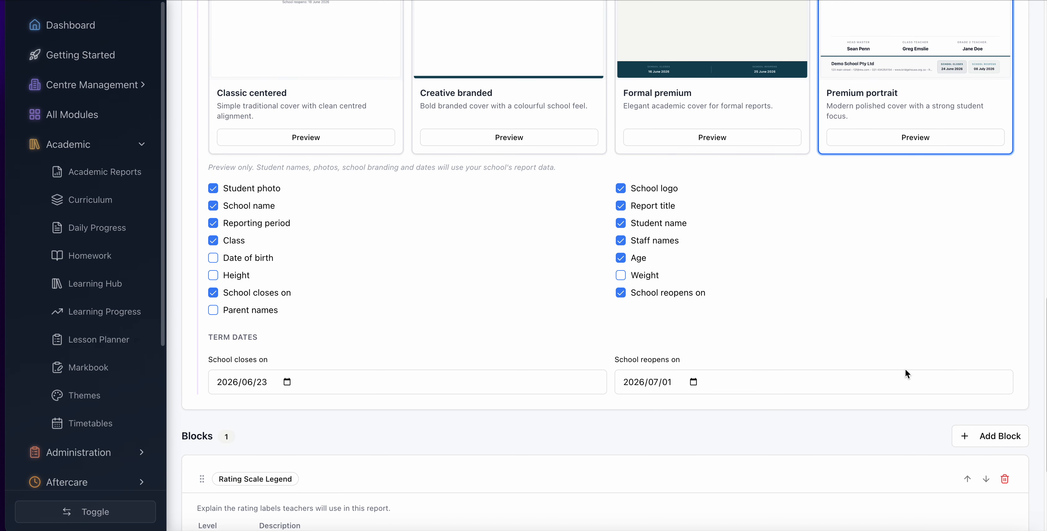
scroll(623, 389, "down", 5)
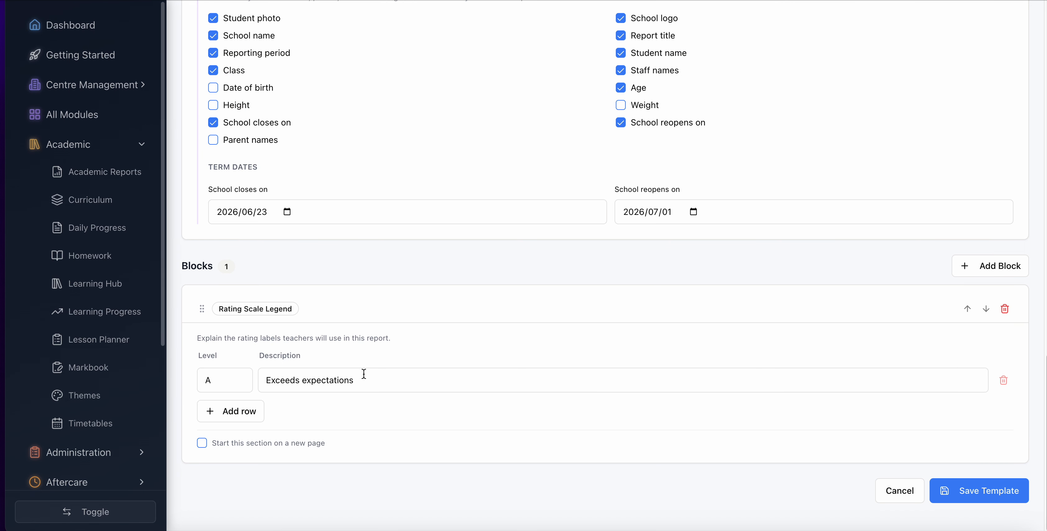
double_click(205, 380)
type("SE")
key("Tab")
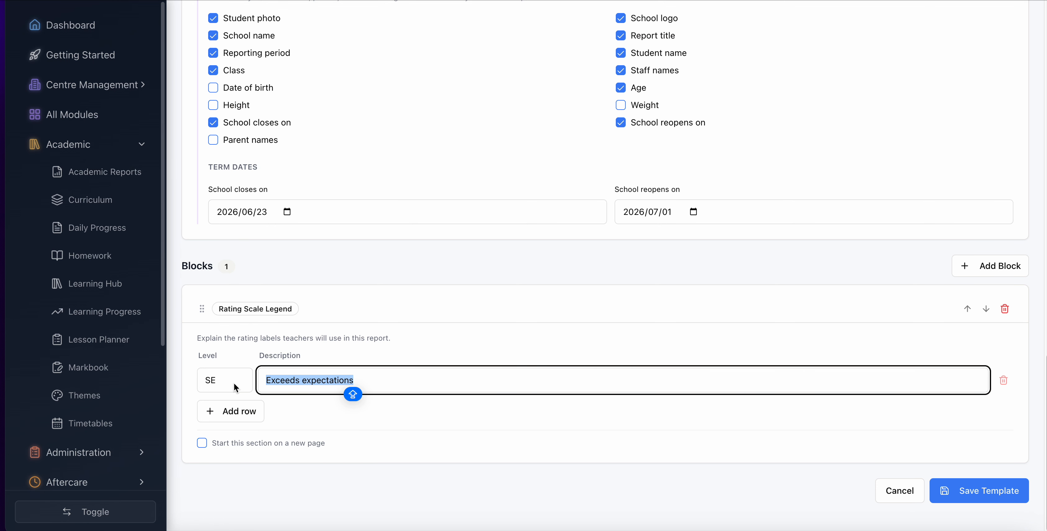
type("Sun")
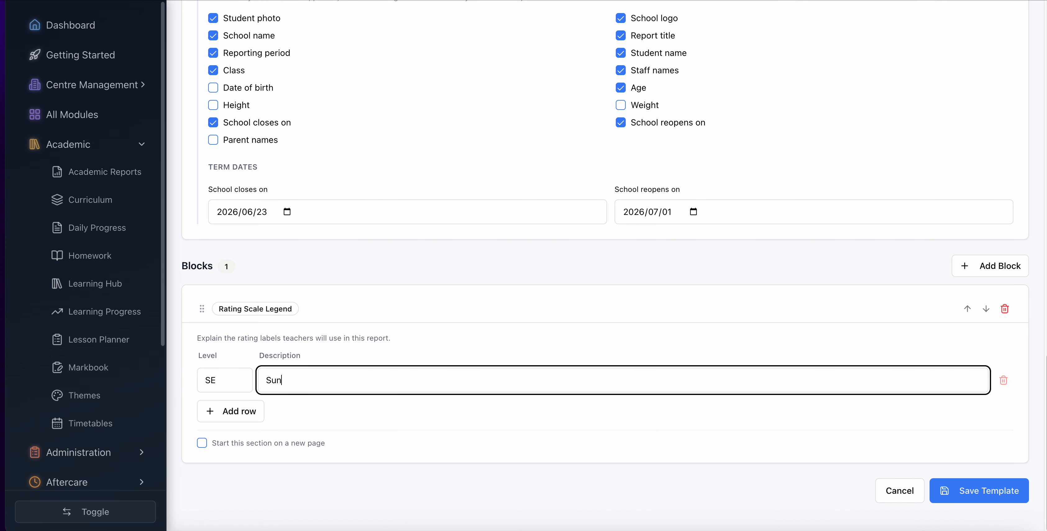
type("bstantial Effort")
- Add a second legend row with level AE and the description "Adequate Effort"
left_click(218, 420)
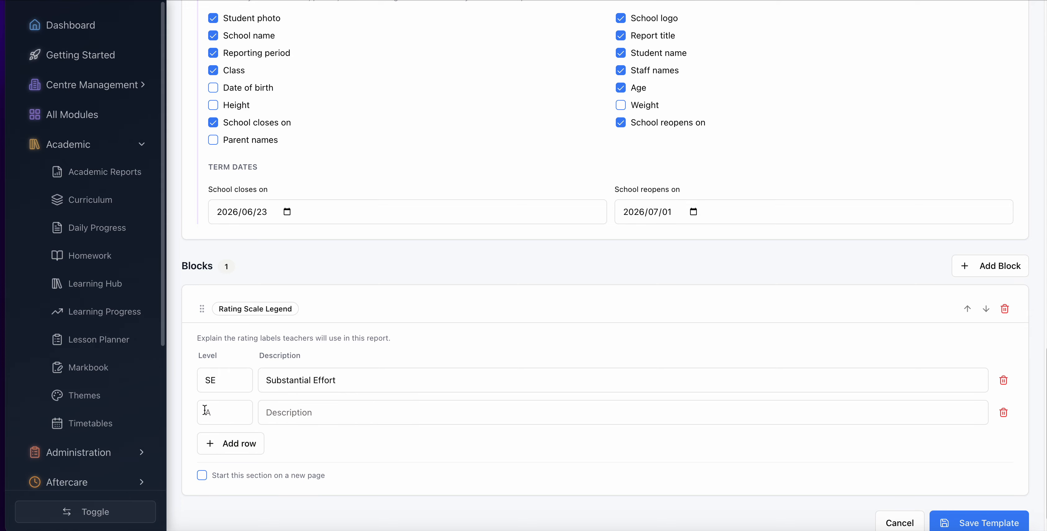
left_click(221, 412)
type("AE")
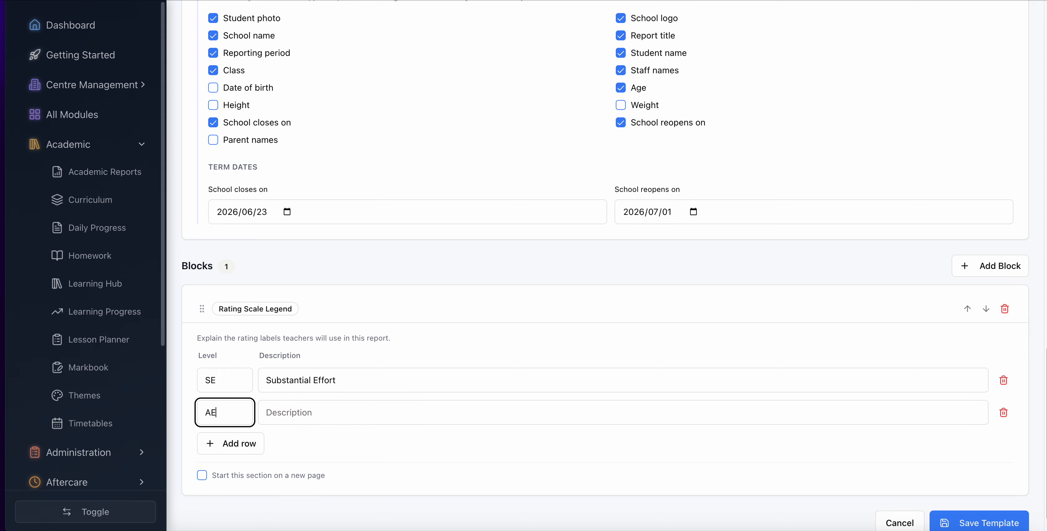
left_click(298, 413)
type("Adeq")
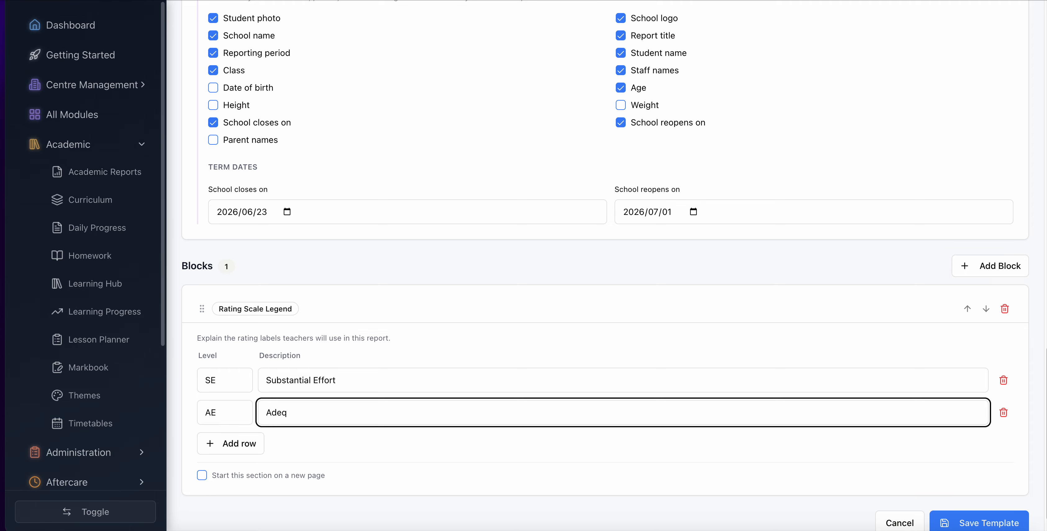
type("uate Effort")
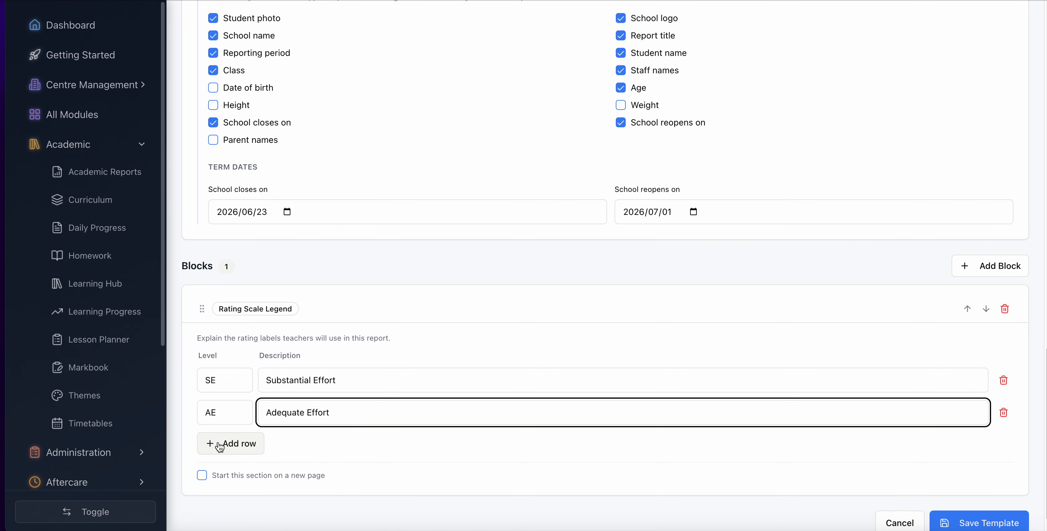
- Add a third legend row with level IS and the description "Inconsistent Effort"
left_click(207, 444)
left_click(233, 435)
key("Caps_Lock")
type("IS")
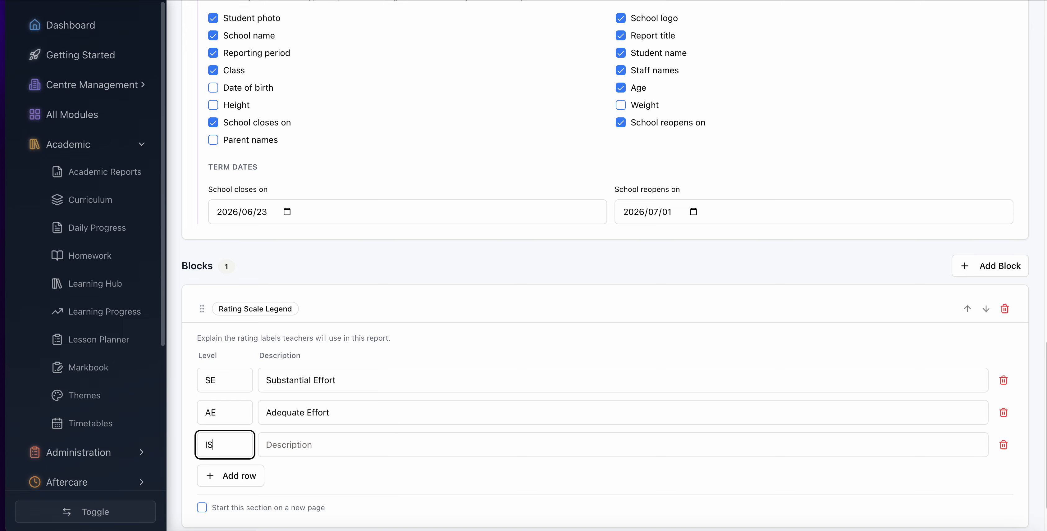
left_click(304, 443)
type("Inc")
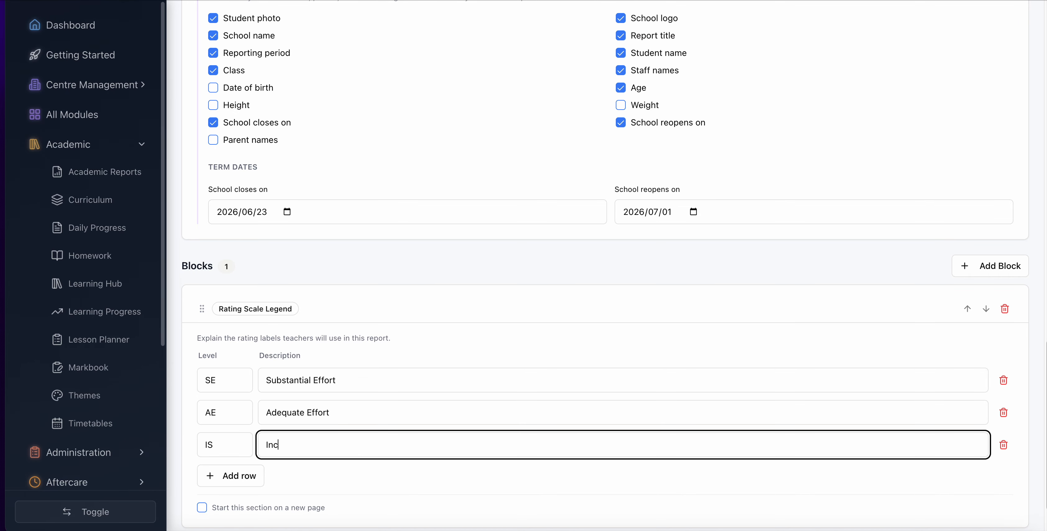
type("onsistent Effort")
- Make the rating scale legend section start on a new page and save the template
scroll(444, 414, "down", 3)
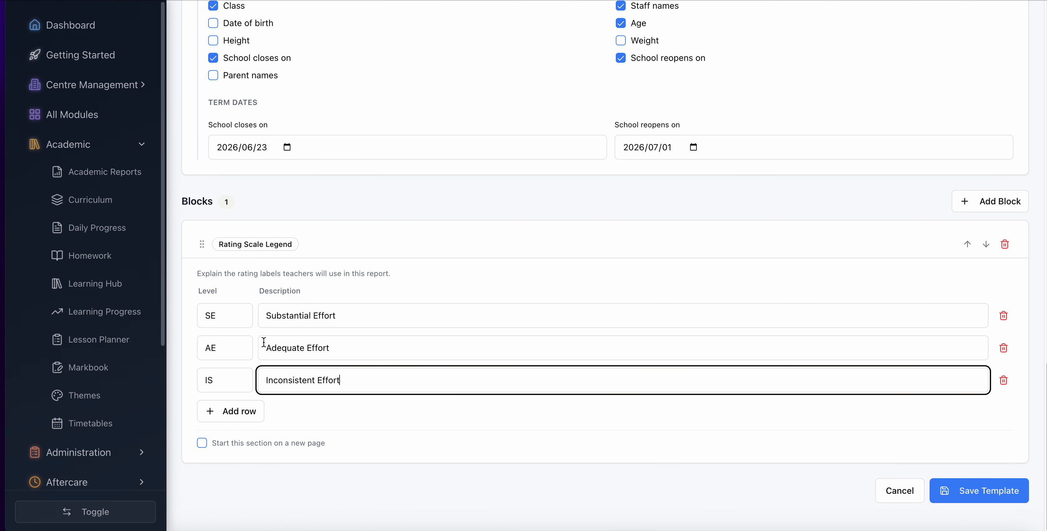
left_click(202, 443)
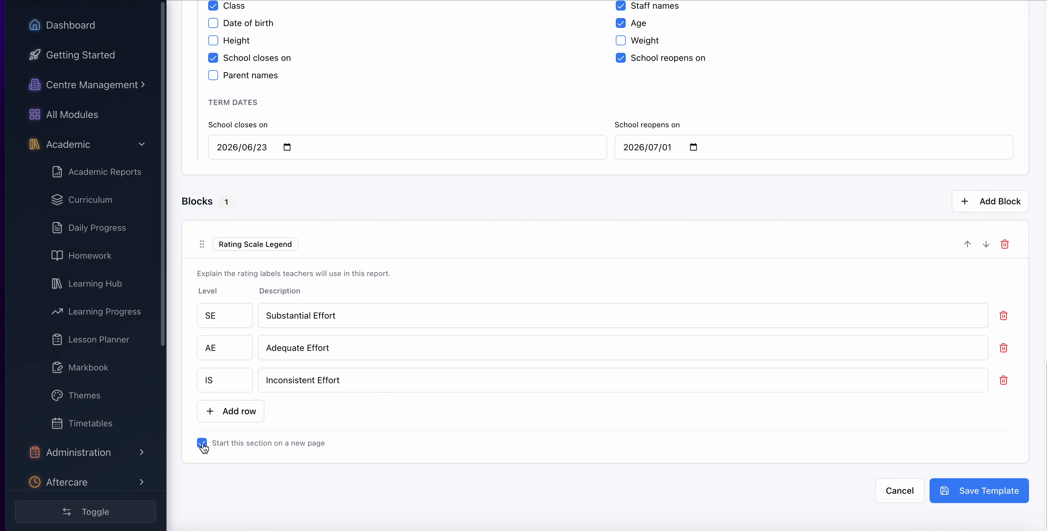
left_click(983, 493)
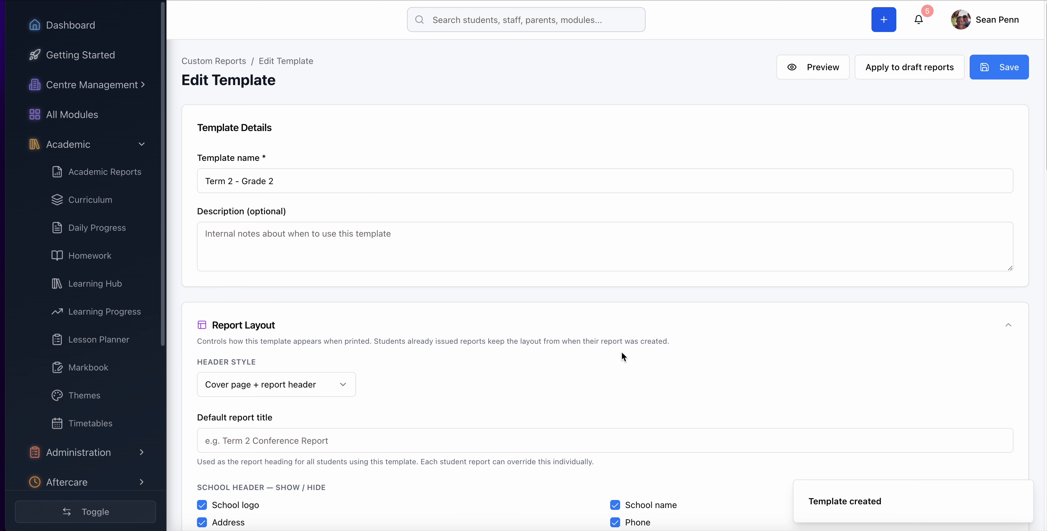
- Look over the saved template and add a Custom Table block below the rating scale legend
scroll(621, 356, "down", 10)
scroll(622, 357, "up", 3)
scroll(622, 356, "down", 3)
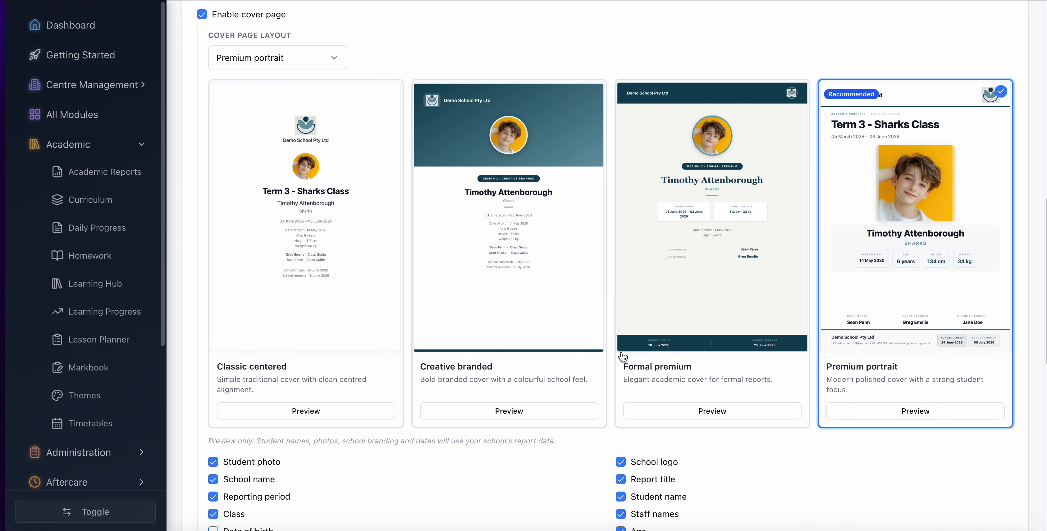
scroll(622, 355, "down", 5)
scroll(622, 355, "up", 15)
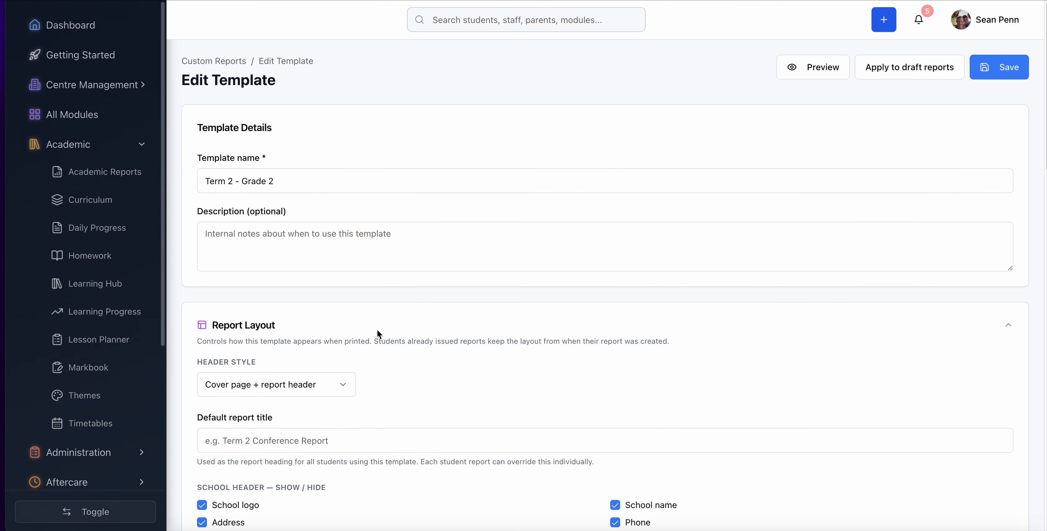
scroll(377, 329, "down", 15)
scroll(377, 328, "up", 1)
left_click(996, 206)
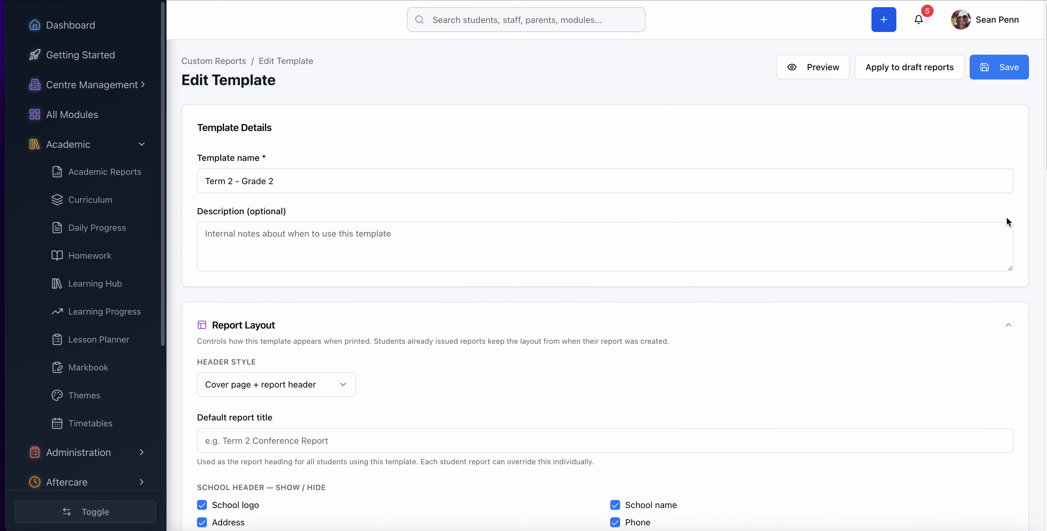
scroll(959, 323, "down", 15)
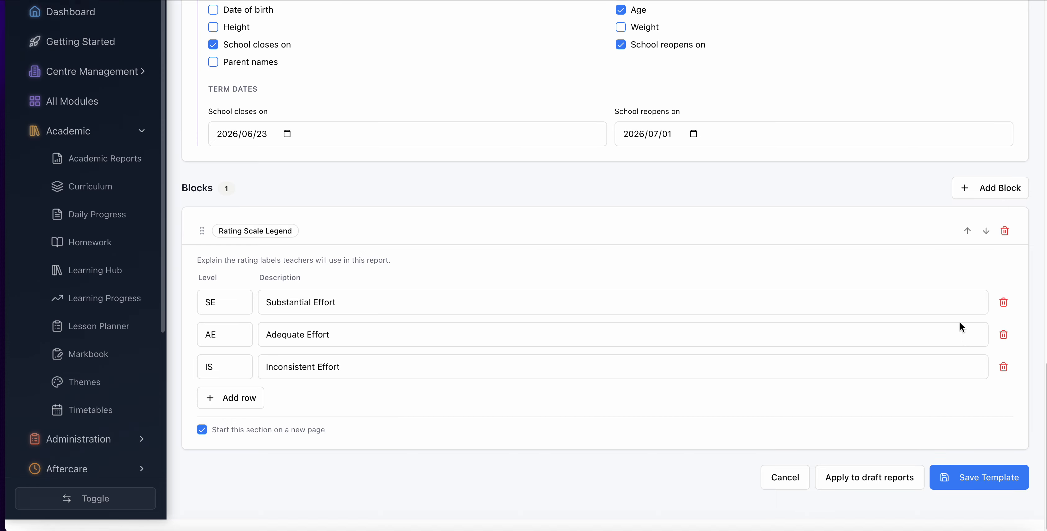
scroll(960, 323, "up", 1)
left_click(1016, 204)
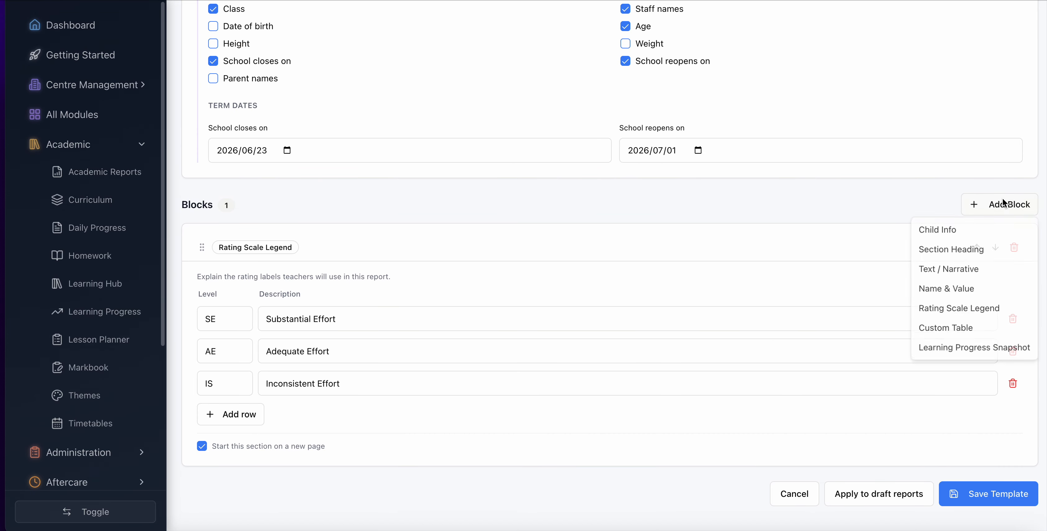
left_click(942, 330)
scroll(650, 329, "down", 5)
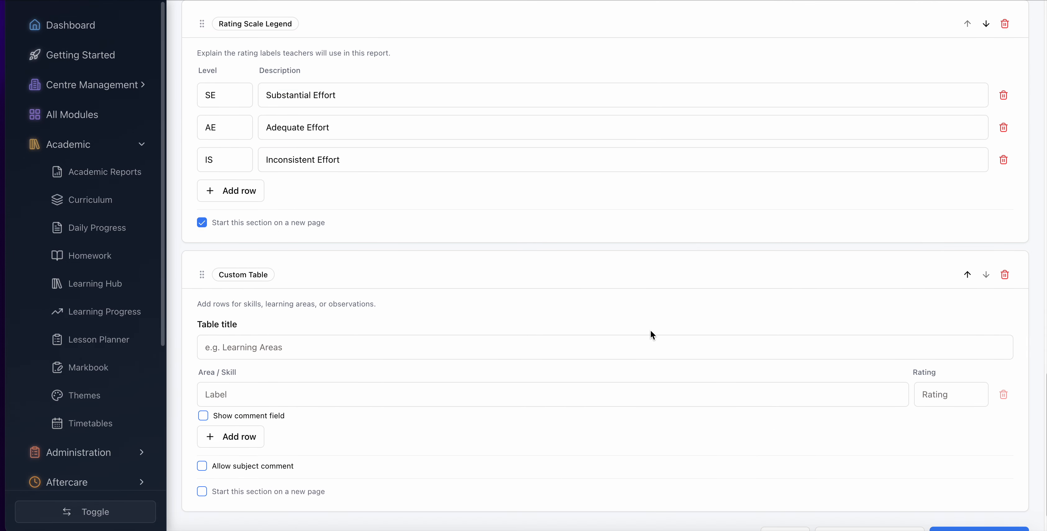
scroll(650, 335, "down", 1)
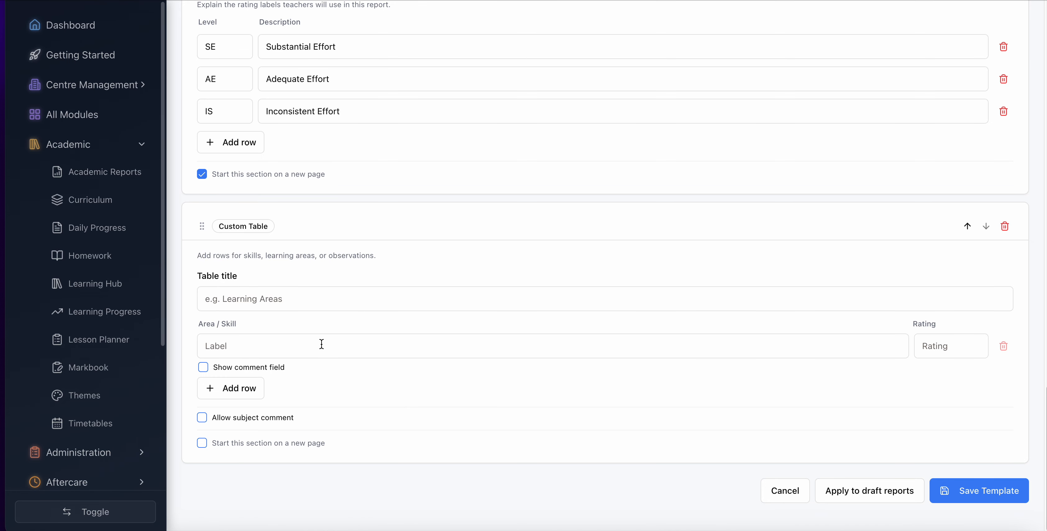
- Title the custom table "English Home Language", correcting the misspelled word with the suggested spelling
left_click(239, 299)
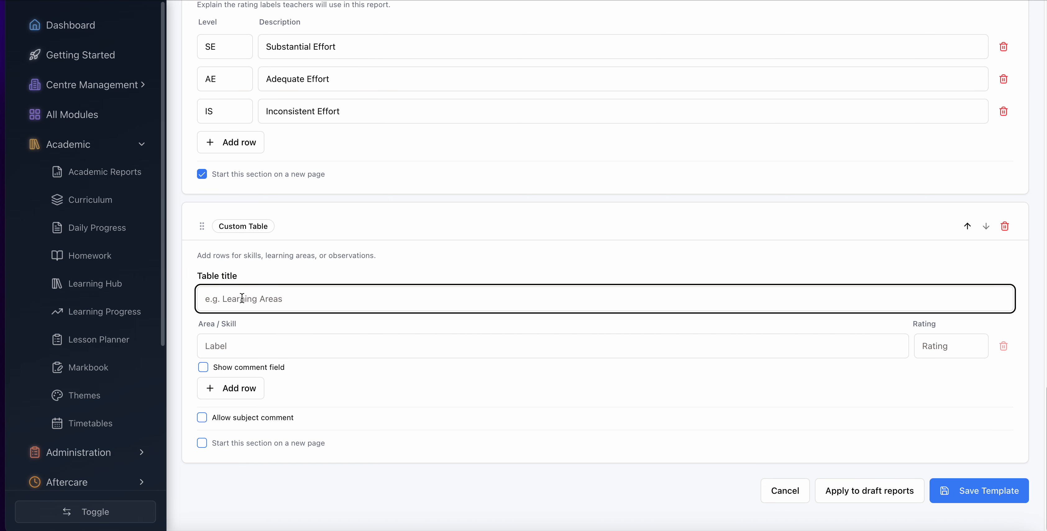
type("English Home LaM")
key("BackSpace")
type("ngauage")
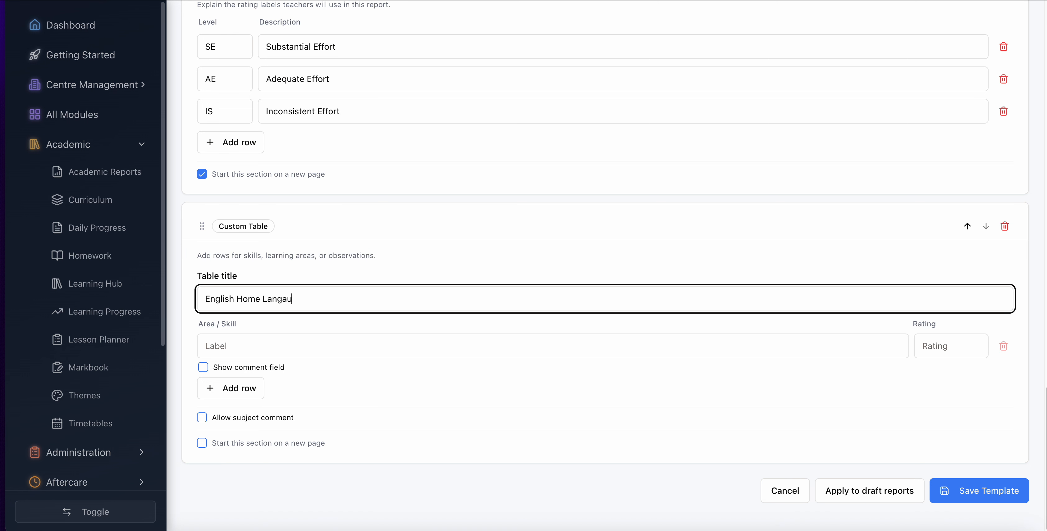
right_click(285, 299)
left_click(324, 237)
- Label the table's first area "Grammer", with its comment field shown and the subject comment allowed
left_click(229, 350)
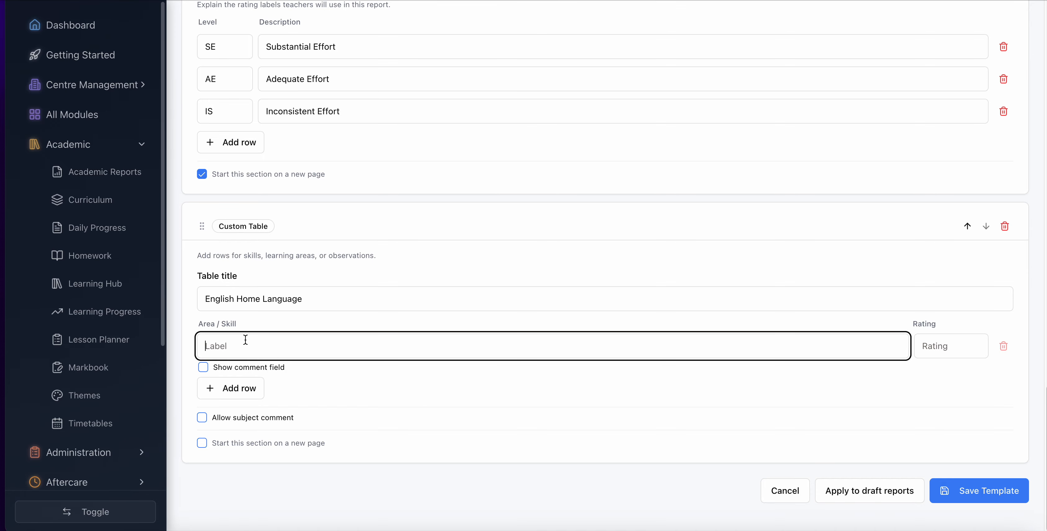
type("Grammer")
left_click(204, 369)
left_click(202, 425)
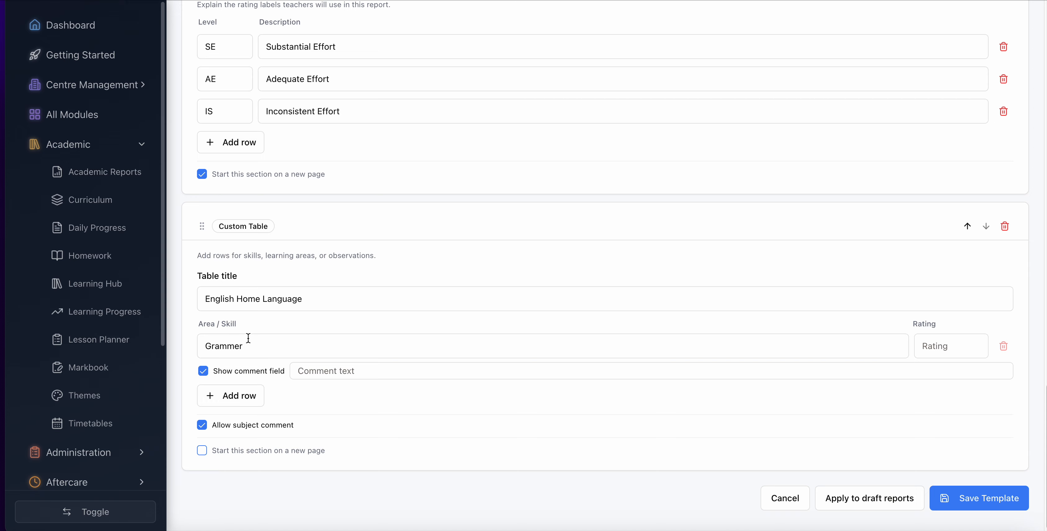
left_click(202, 454)
left_click(201, 454)
- Enter G as the rating of the "Grammer" row and save the template
left_click(946, 346)
type("G")
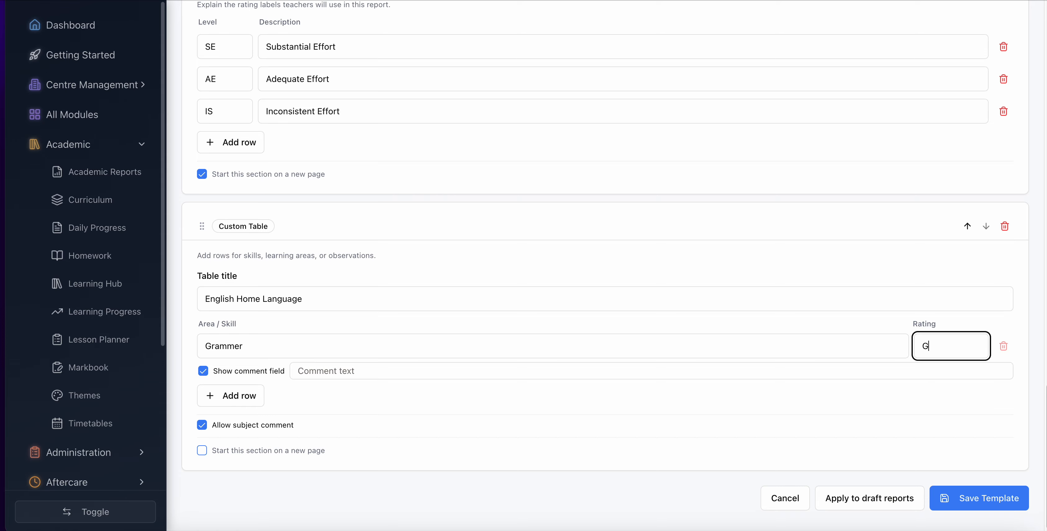
left_click(972, 500)
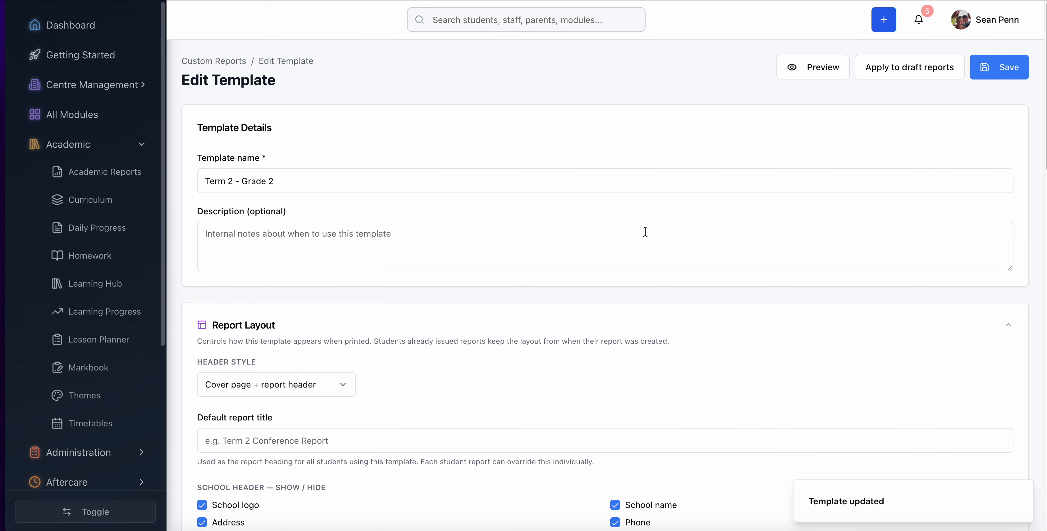
scroll(645, 231, "up", 2)
scroll(644, 232, "down", 2)
scroll(644, 232, "up", 2)
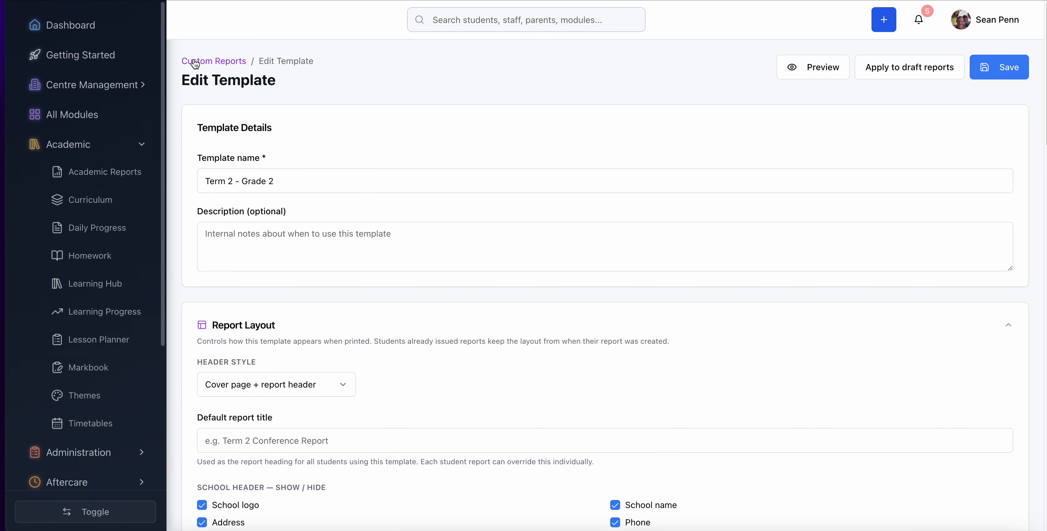
left_click(1003, 66)
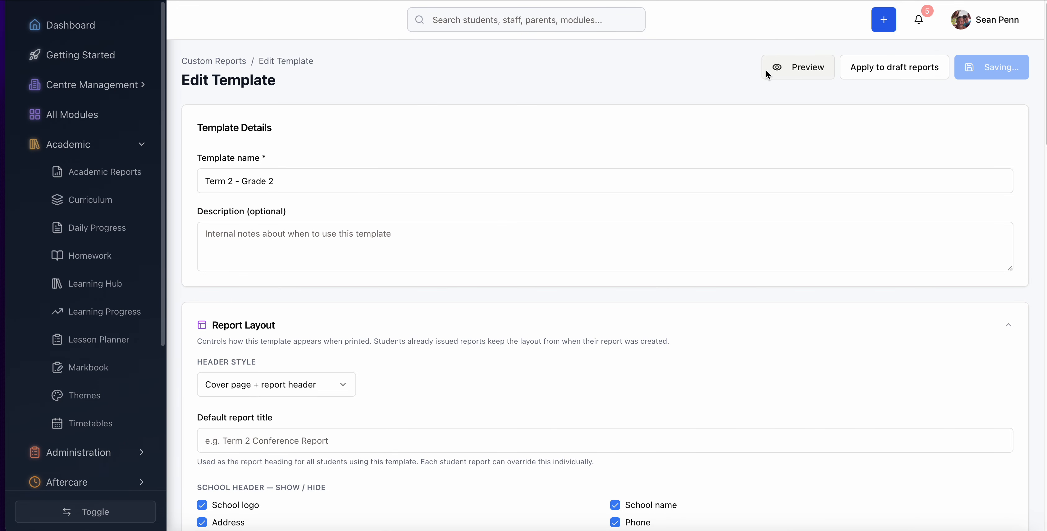
- Start a student report from the "Term 2 - Grade 2" template for a student in the Sharks class
left_click(228, 60)
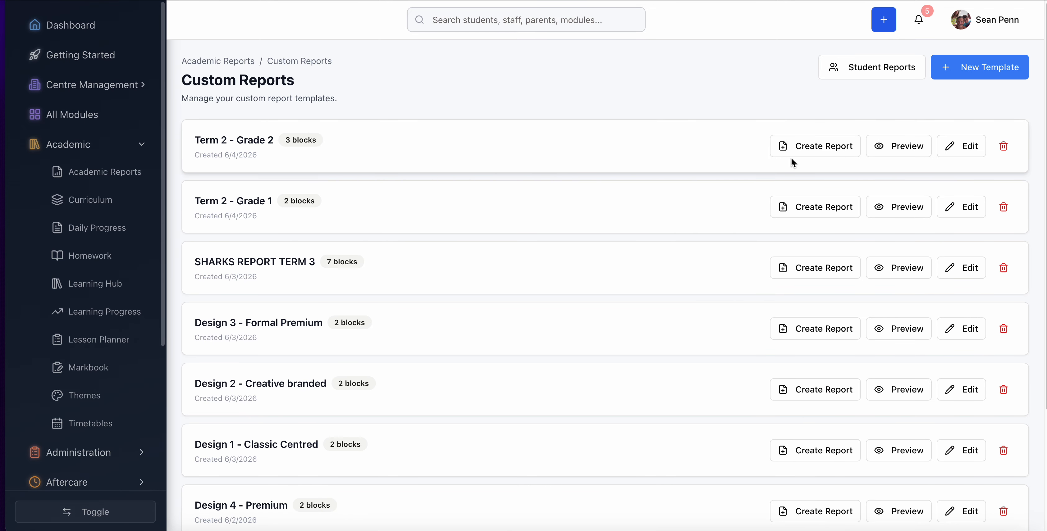
left_click(817, 147)
left_click(291, 195)
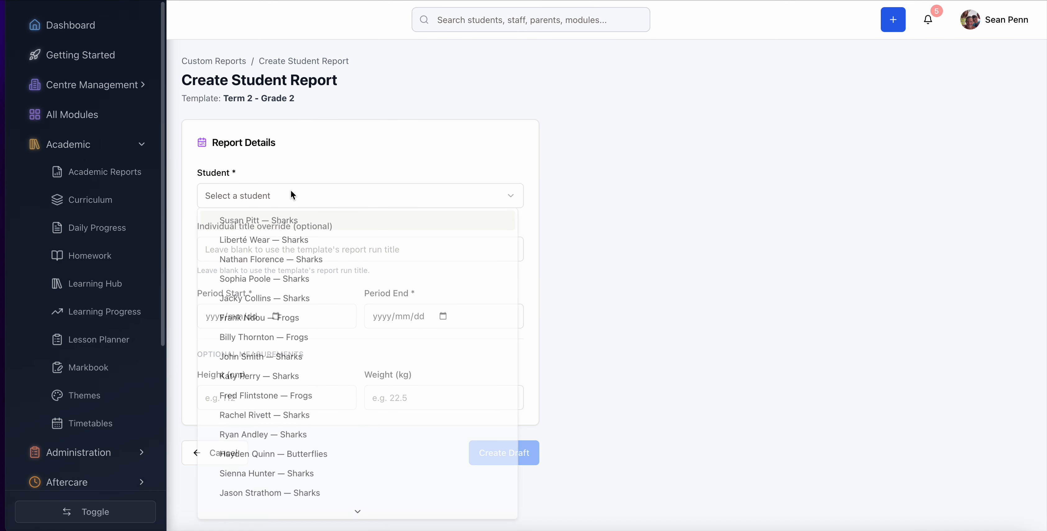
scroll(274, 365, "down", 2)
scroll(274, 366, "down", 2)
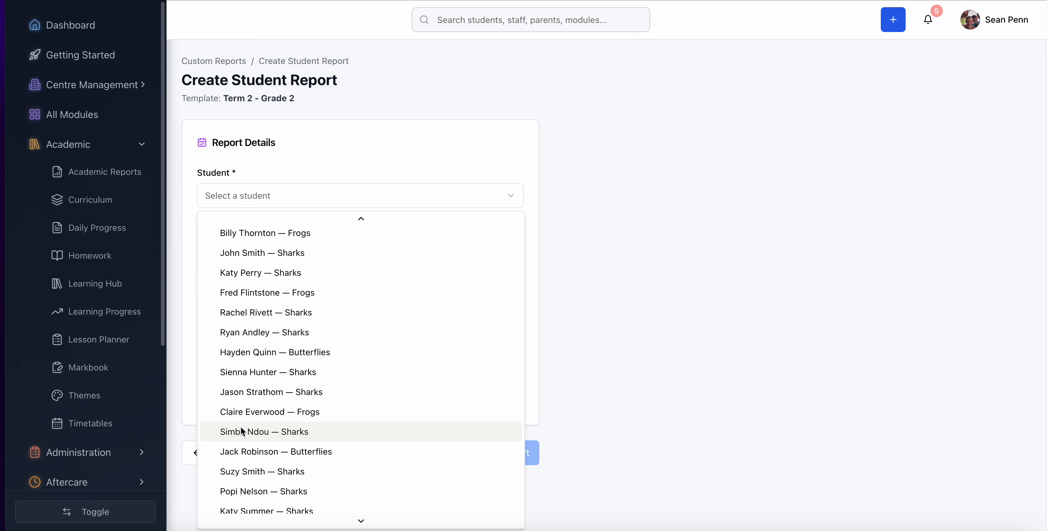
left_click(239, 429)
left_click(250, 193)
scroll(243, 349, "down", 3)
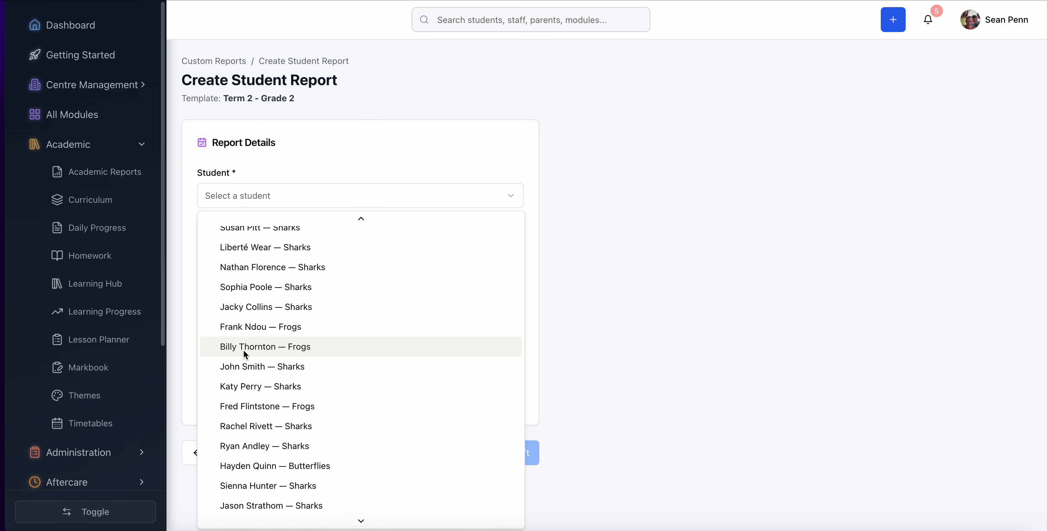
left_click(240, 487)
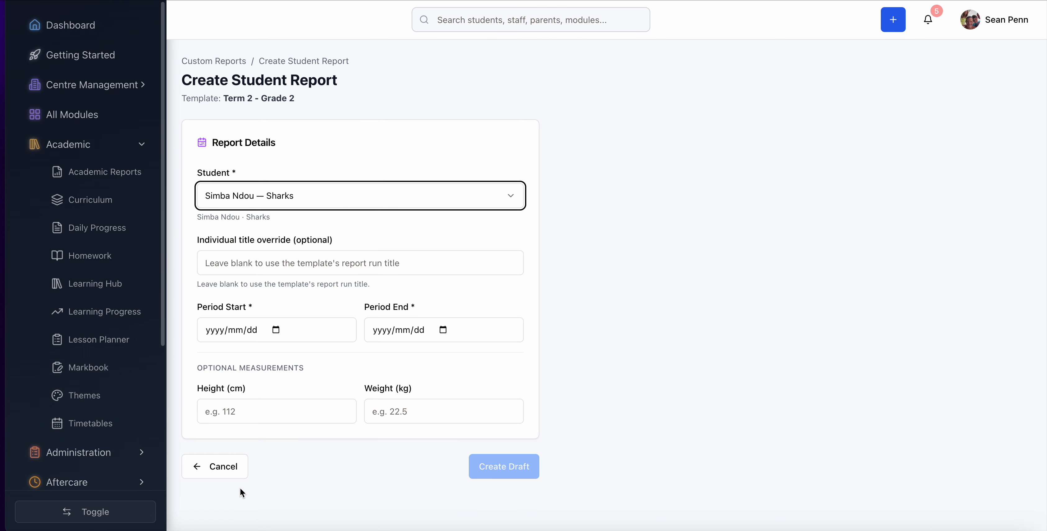
- Set the reporting period from 2026/02/04 to 2026/06/04 and create the report draft
left_click(277, 330)
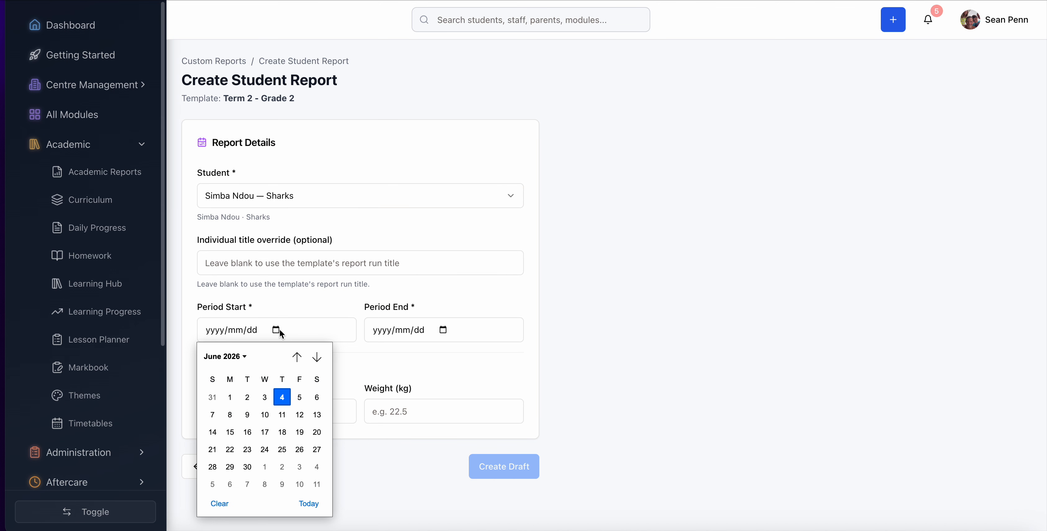
left_click(297, 357)
left_click(296, 356)
left_click(296, 357)
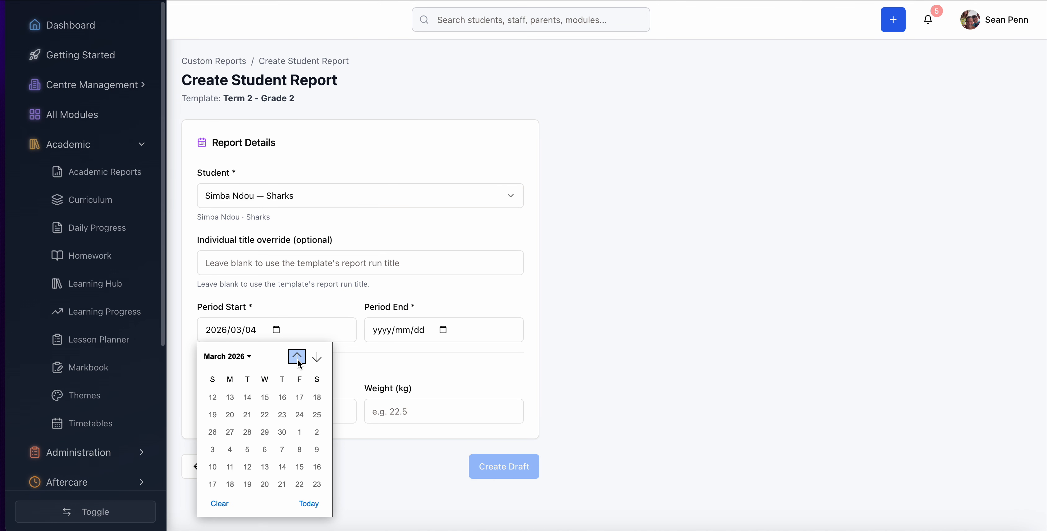
left_click(296, 357)
left_click(264, 397)
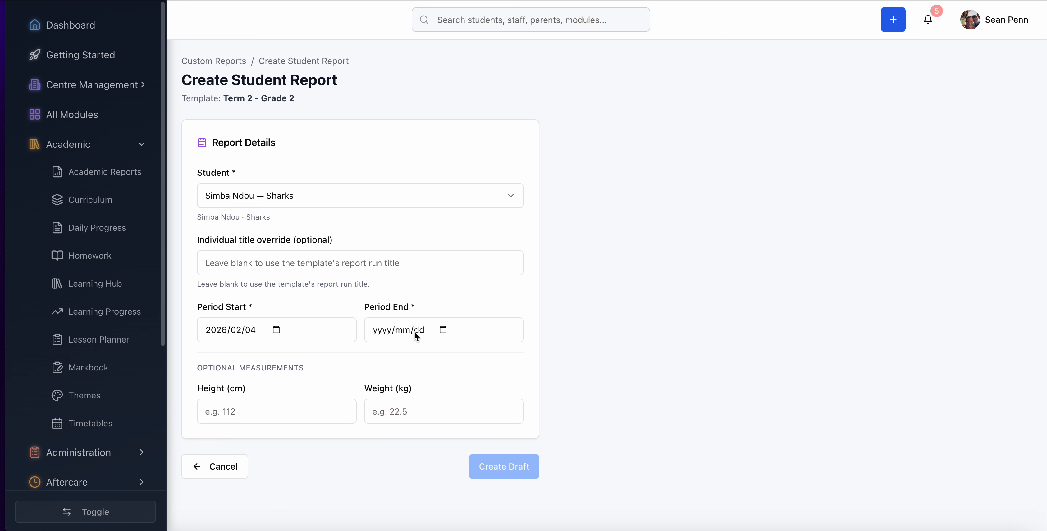
left_click(444, 329)
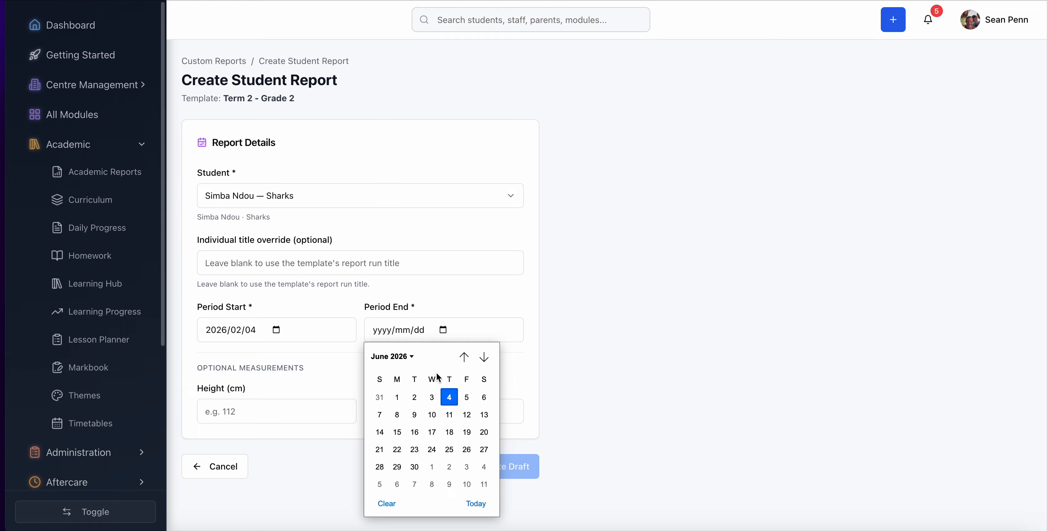
left_click(449, 398)
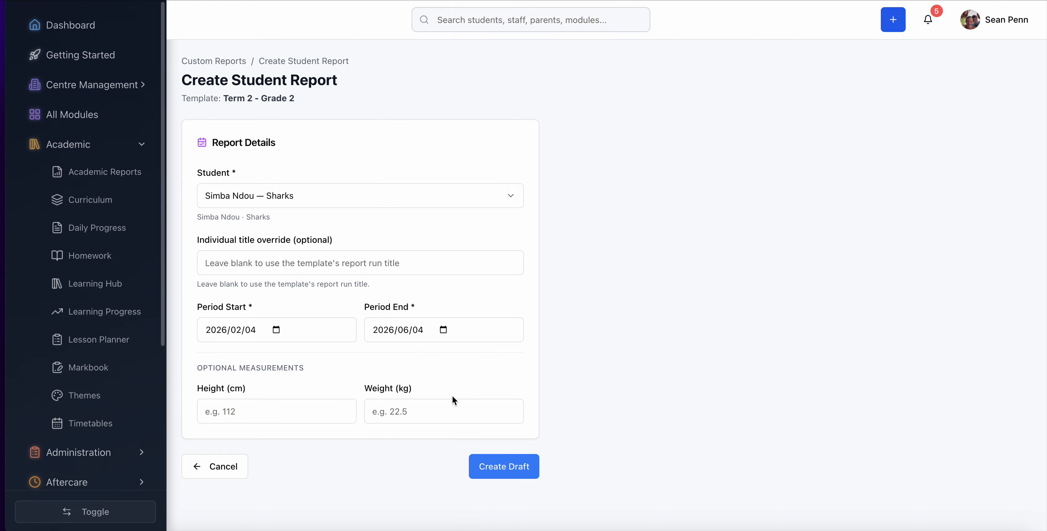
left_click(520, 473)
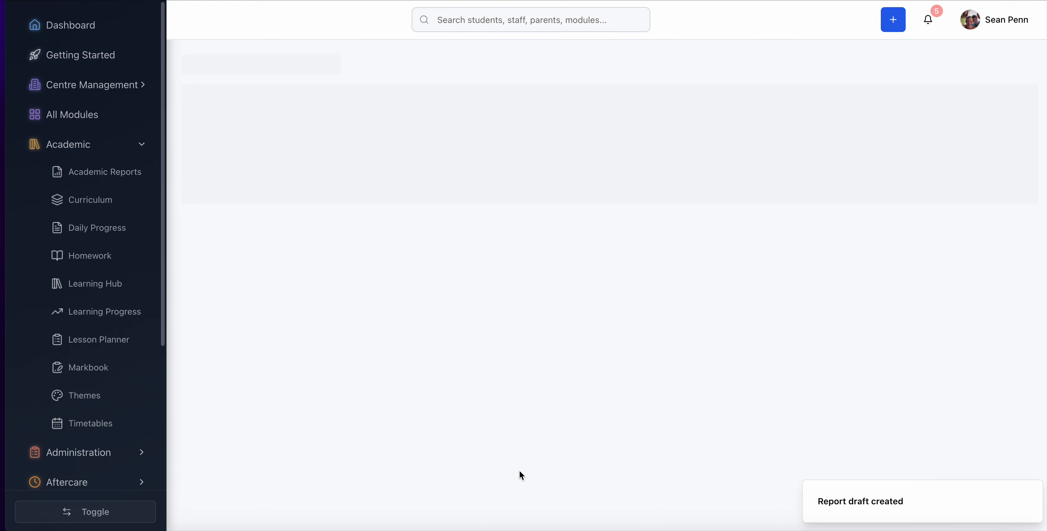
- Rate the "Grammer" row as SE and draft the English Home Language subject comment with AI
scroll(519, 470, "down", 8)
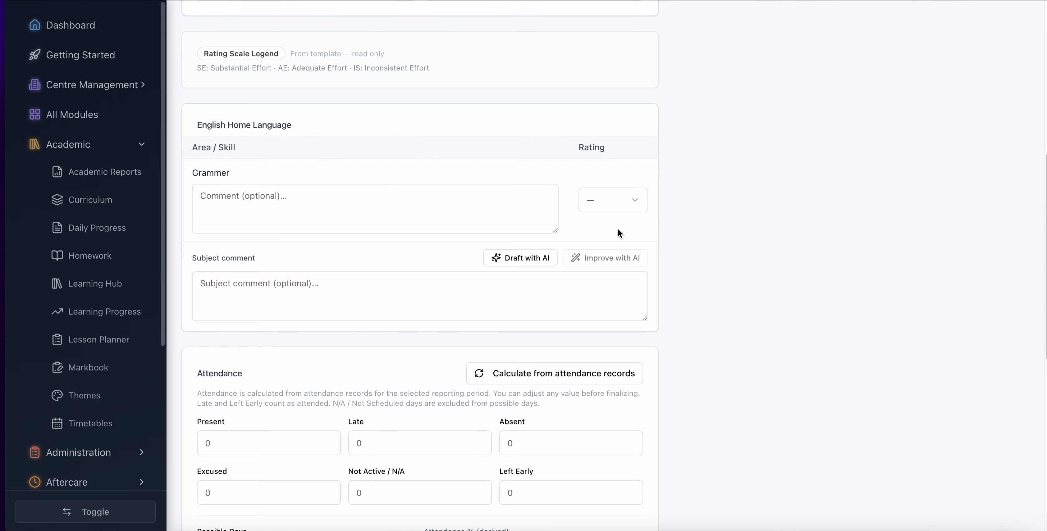
left_click(638, 208)
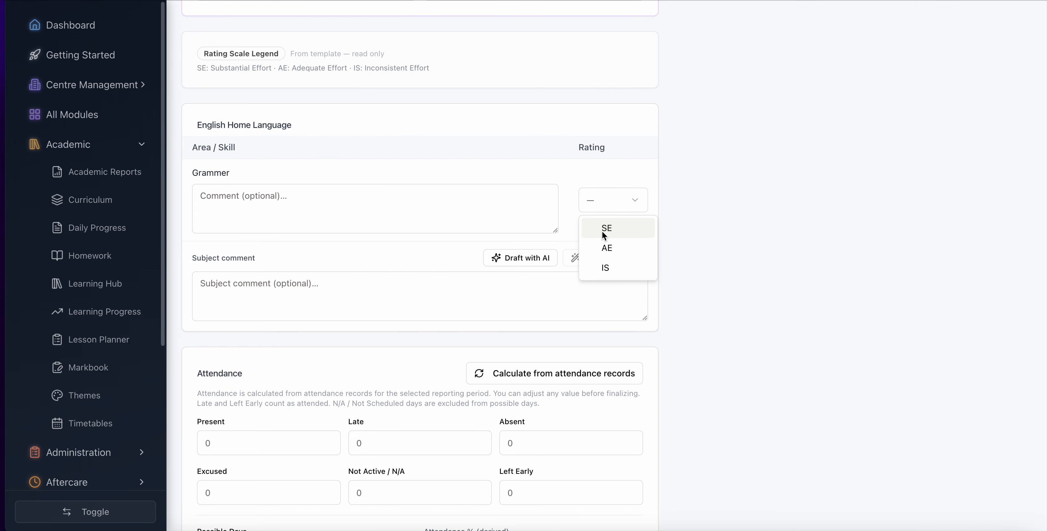
left_click(618, 227)
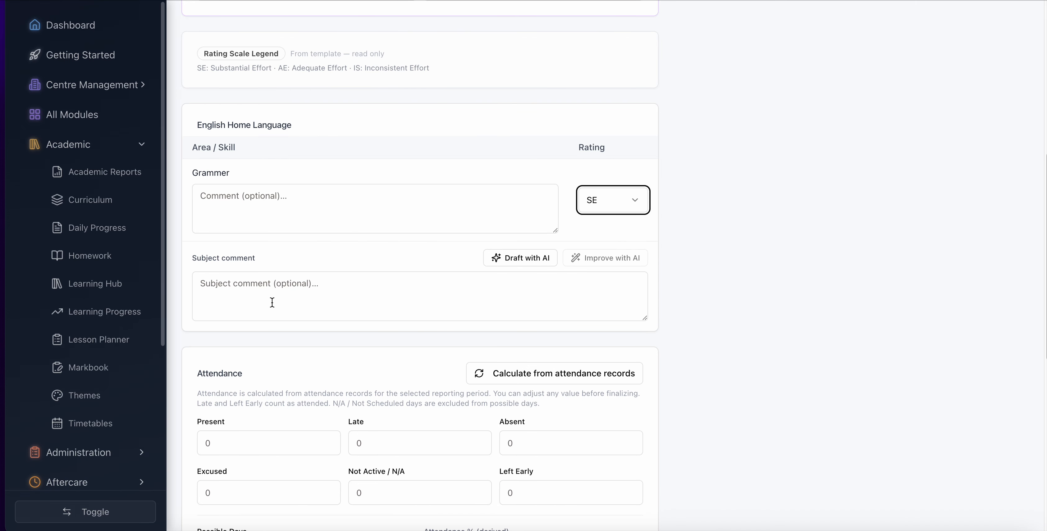
left_click(525, 257)
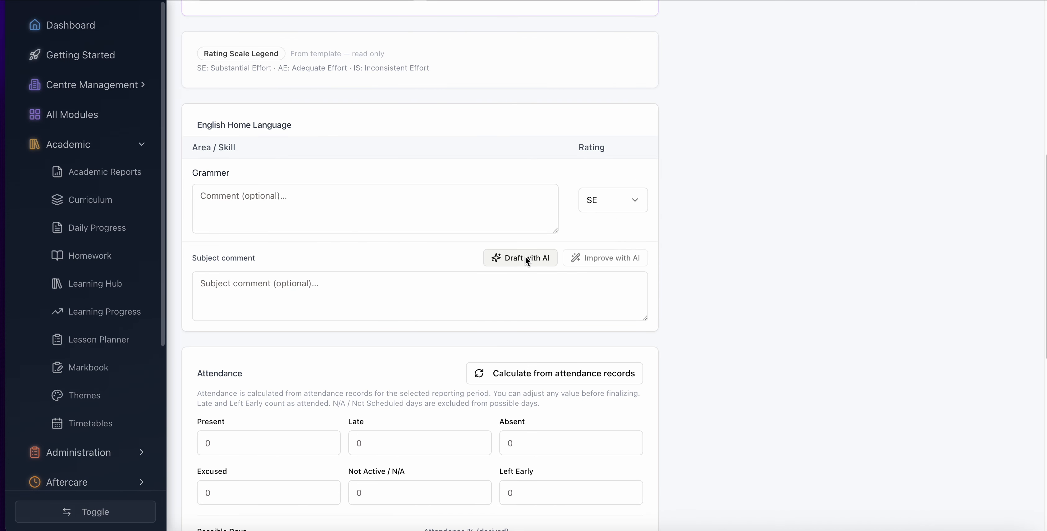
left_click(397, 310)
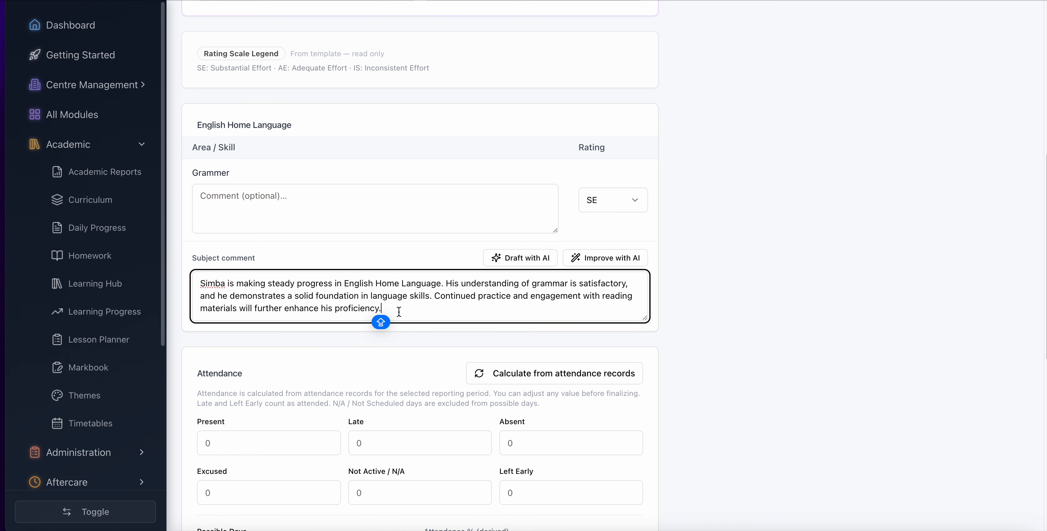
left_click_drag(386, 310, 361, 292)
left_click(380, 319)
- Calculate the report's attendance figures from the attendance records
scroll(411, 311, "down", 4)
left_click(559, 223)
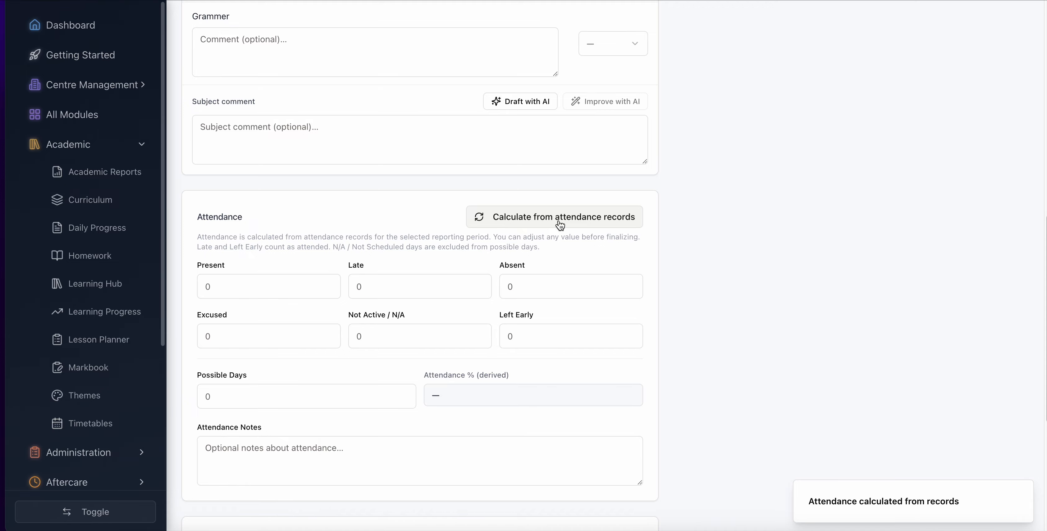
scroll(560, 224, "down", 7)
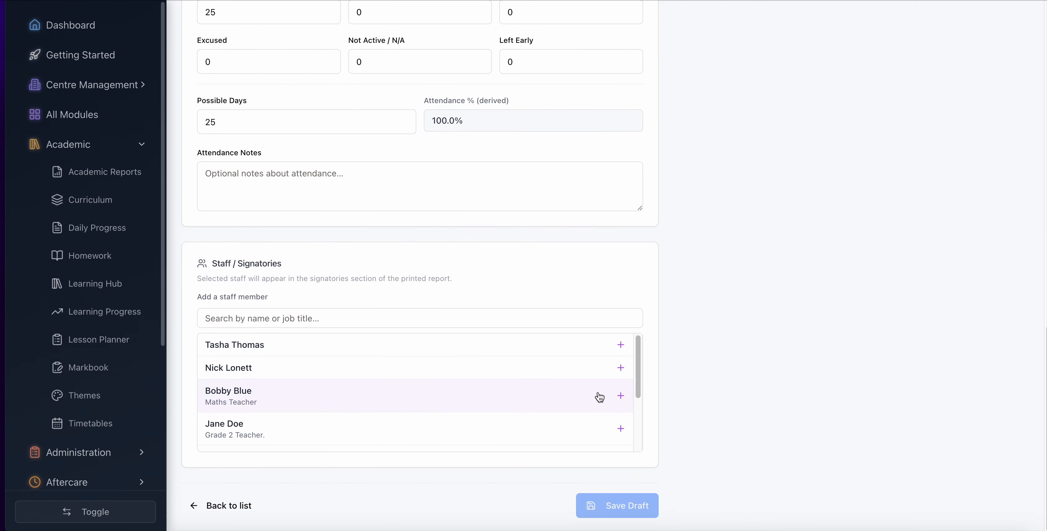
- Add the class teacher and the head master as signatories with their signatures shown, and save the draft
scroll(598, 397, "down", 1)
scroll(601, 416, "down", 4)
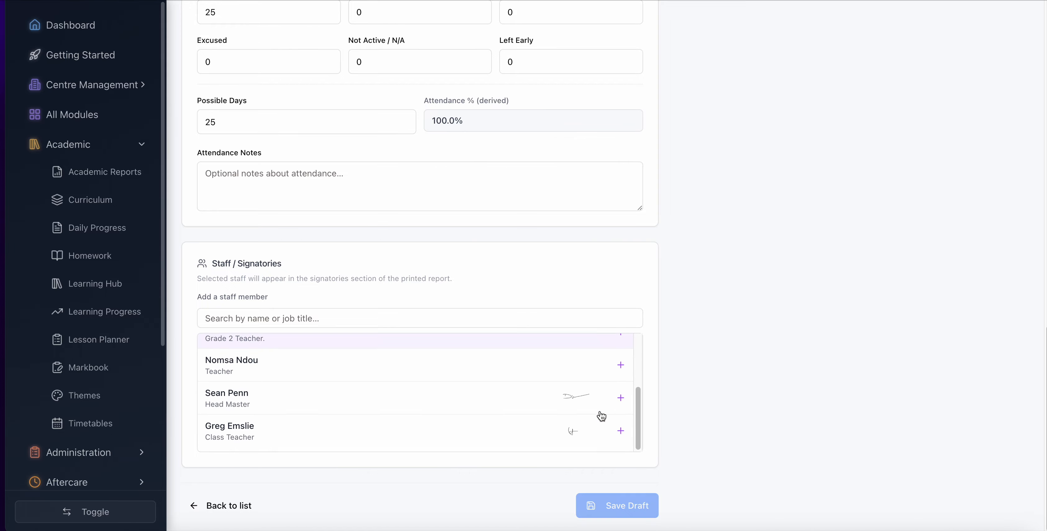
left_click(620, 434)
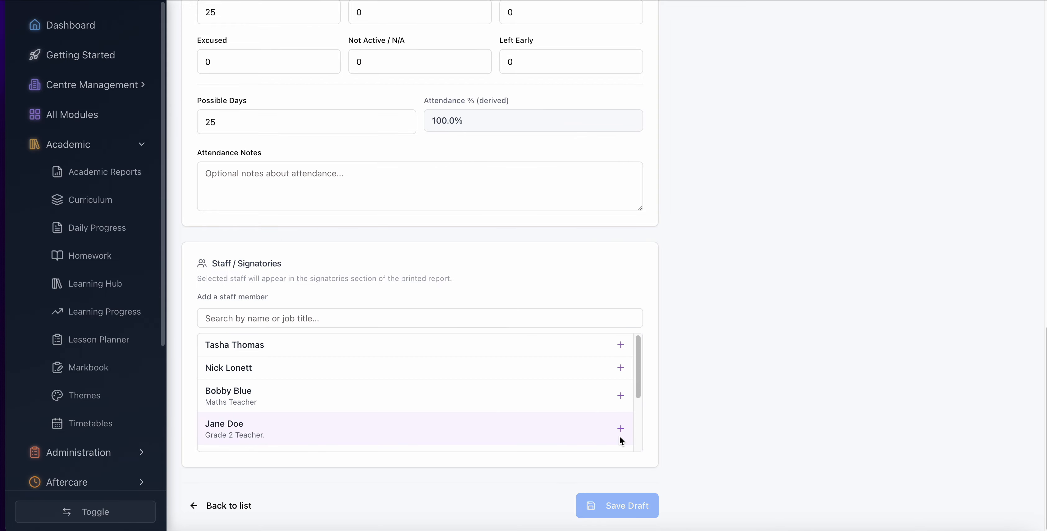
scroll(619, 437, "down", 5)
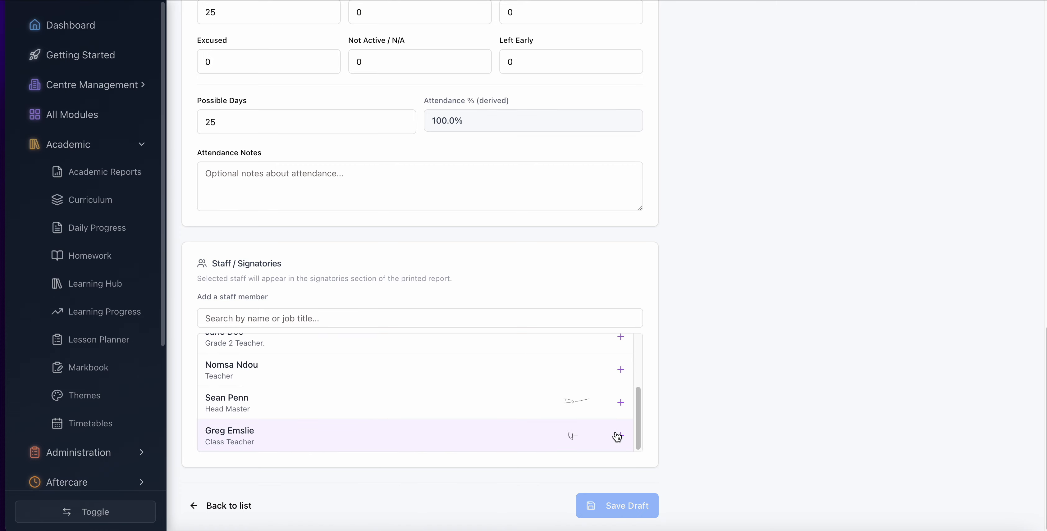
left_click(619, 435)
scroll(621, 432, "down", 3)
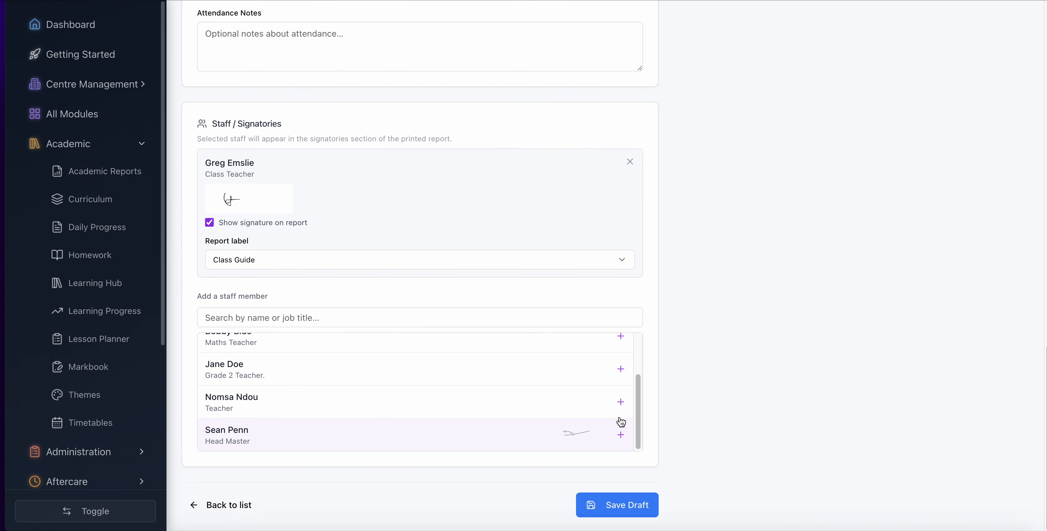
left_click(621, 435)
scroll(620, 432, "down", 3)
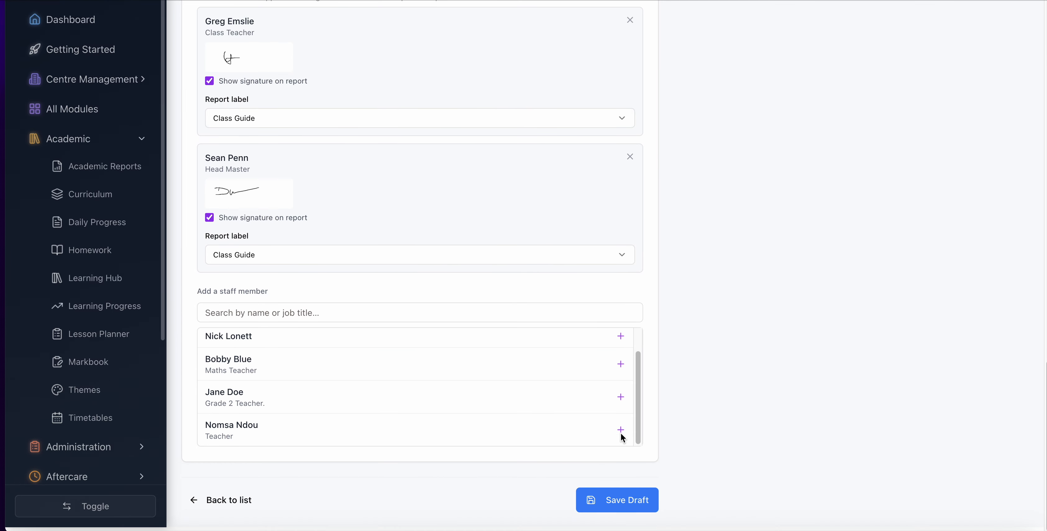
left_click(620, 512)
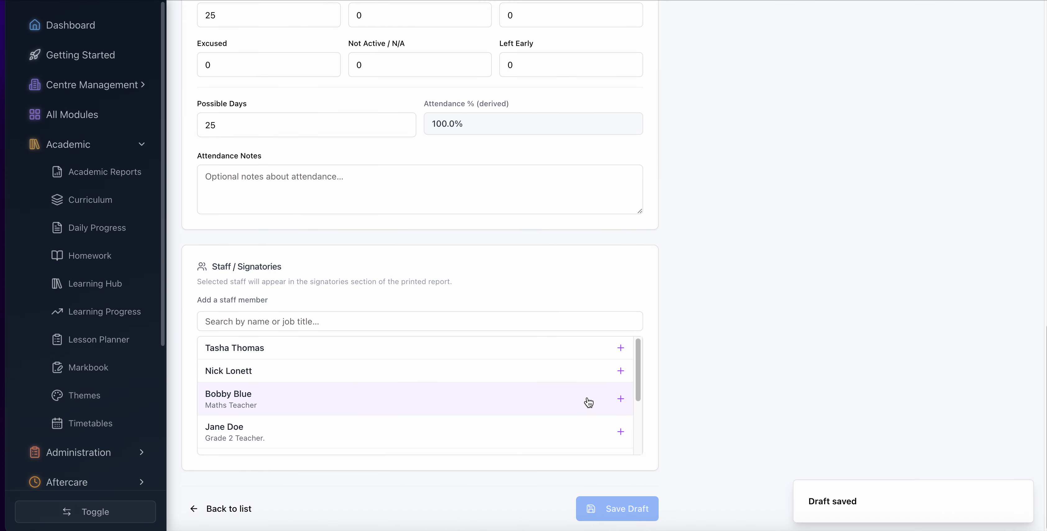
- Look over the saved draft and its preview, checking the cover, English Home Language table, attendance and signatories, and return to the draft
scroll(588, 401, "up", 2)
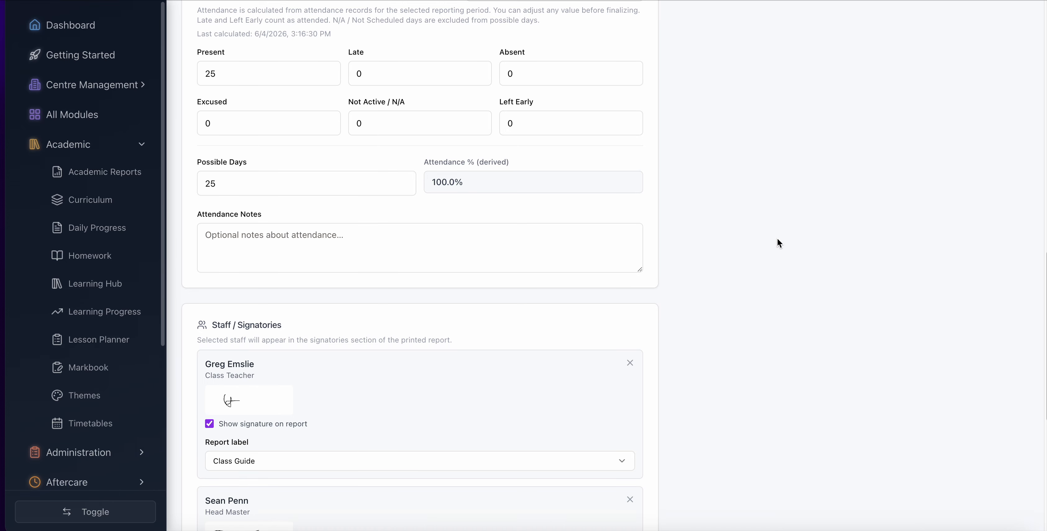
scroll(776, 238, "up", 14)
scroll(777, 238, "down", 3)
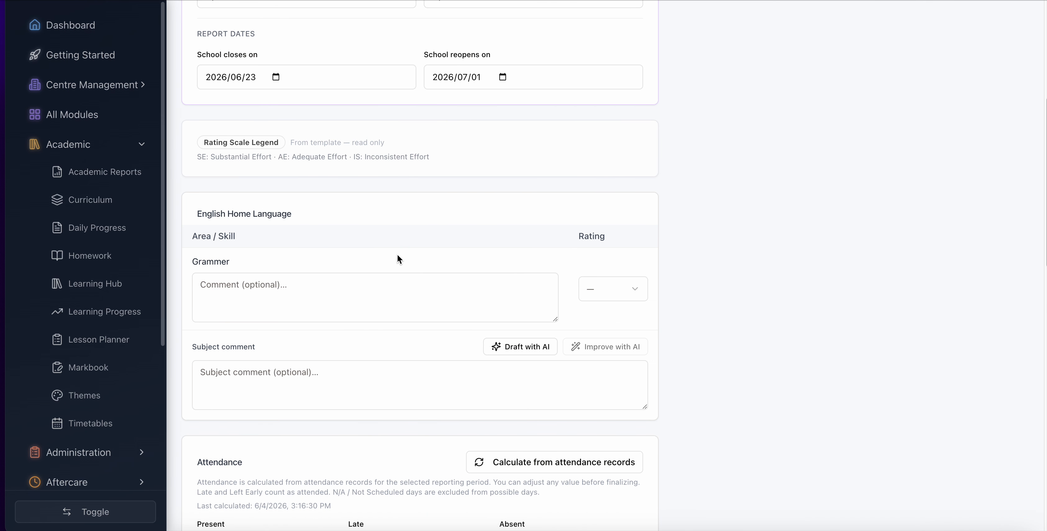
scroll(594, 276, "up", 7)
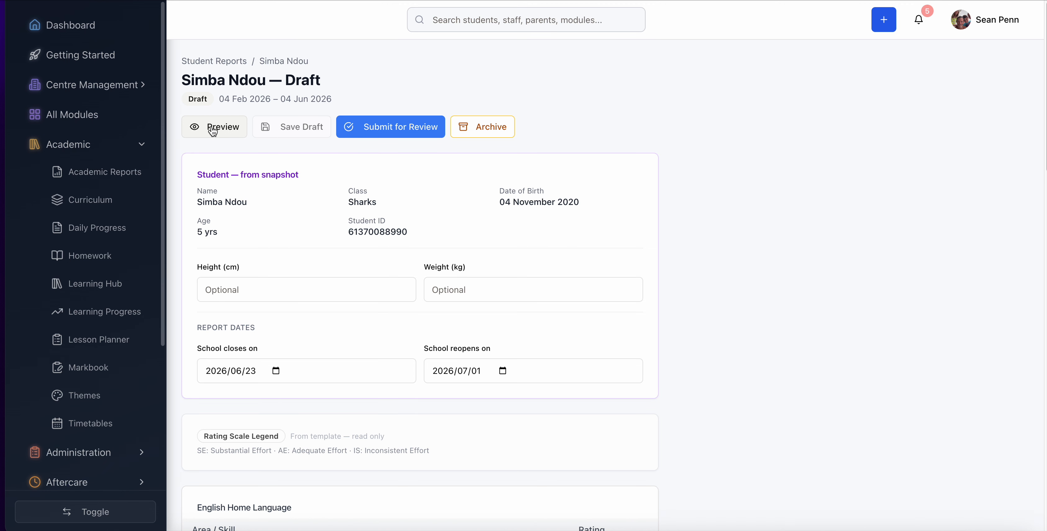
left_click(214, 134)
scroll(561, 248, "down", 12)
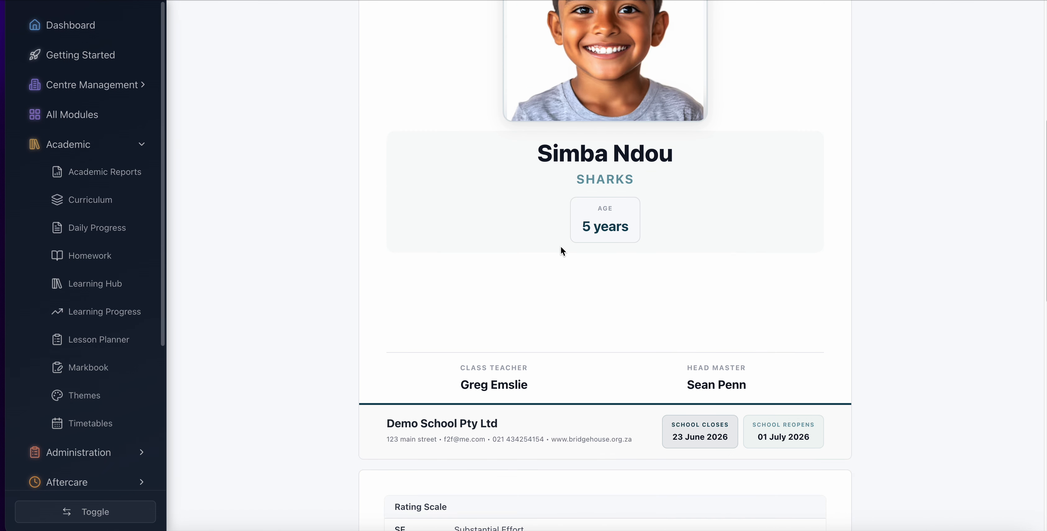
scroll(560, 245, "down", 5)
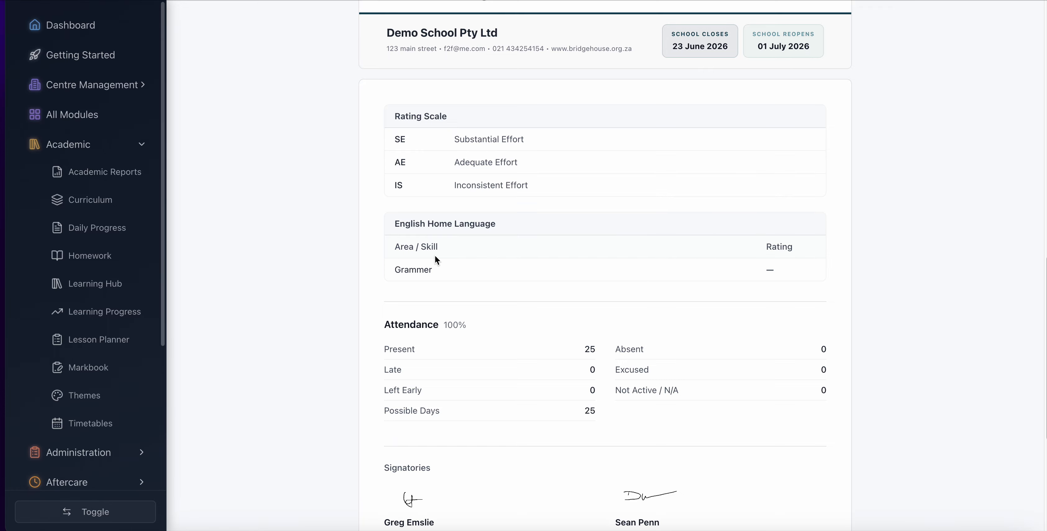
scroll(457, 277, "down", 3)
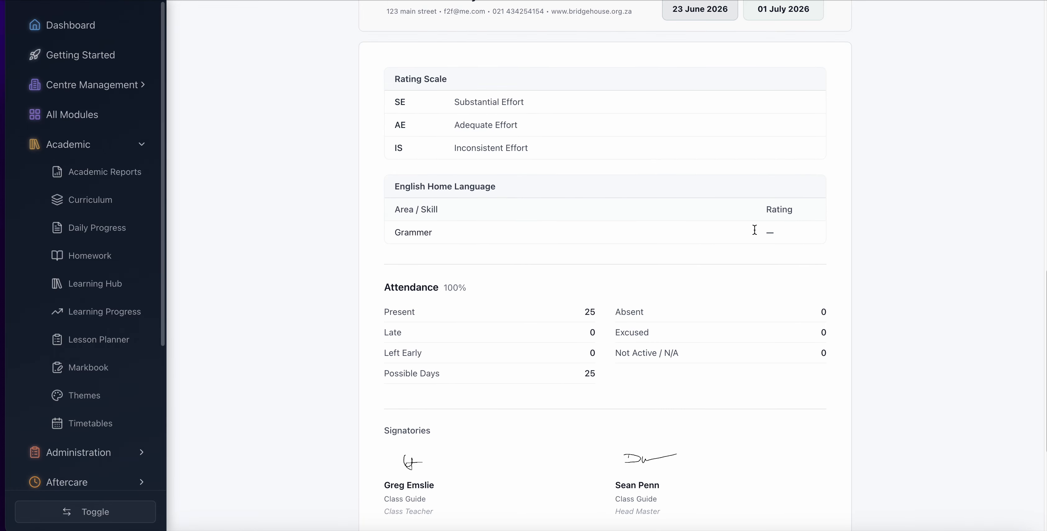
scroll(654, 229, "up", 15)
left_click(224, 61)
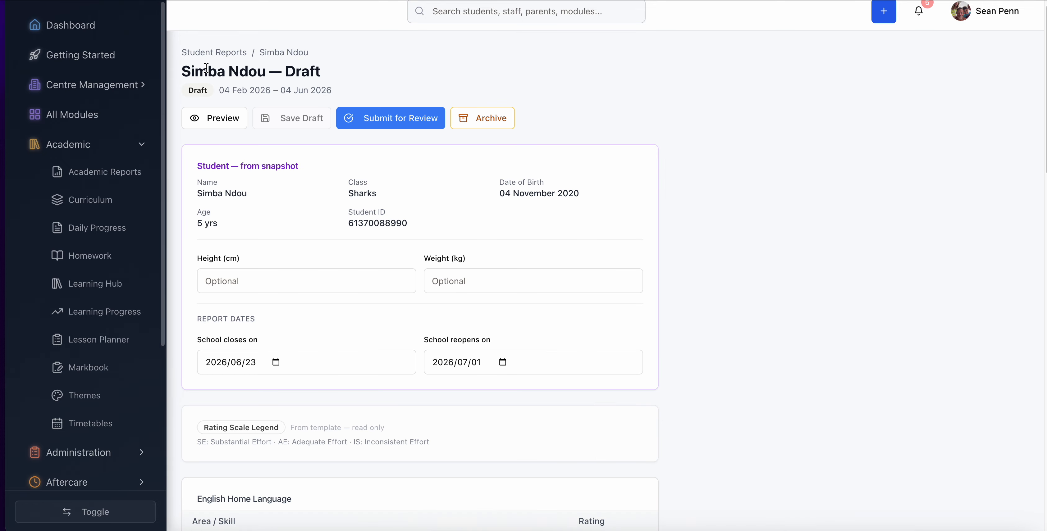
- Set the "Grammer" rating to SE in the saved draft, generate the subject comment with AI, and save the report draft
scroll(343, 341, "down", 5)
left_click(635, 334)
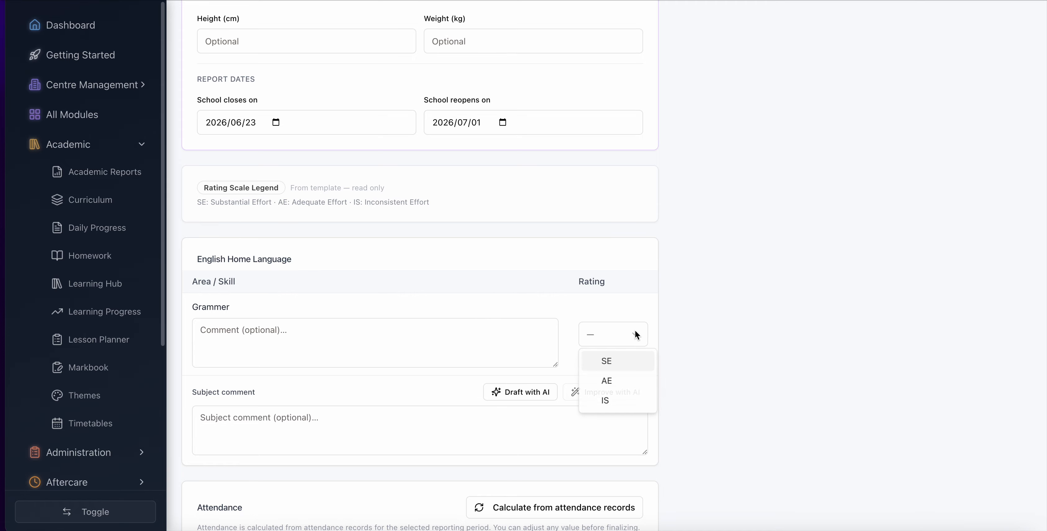
left_click(614, 357)
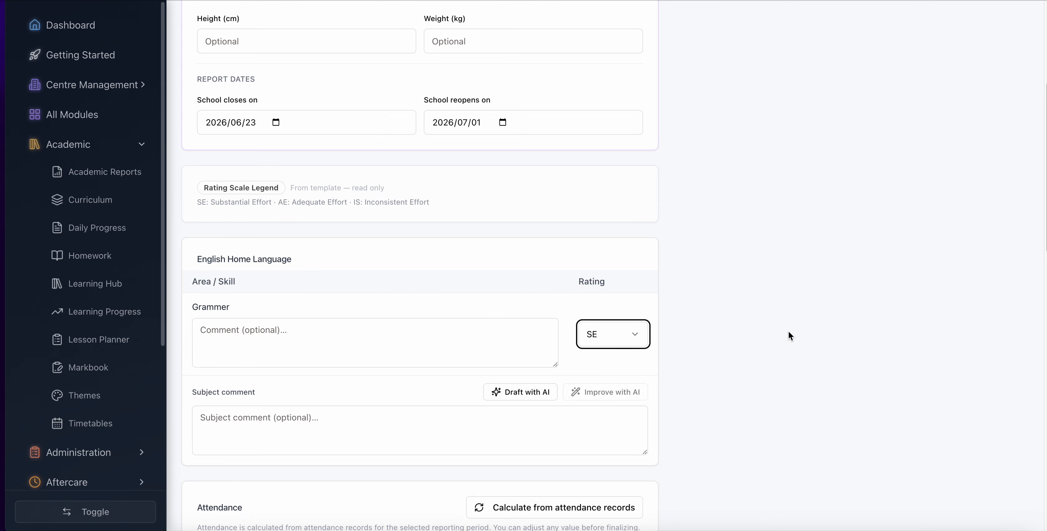
left_click(518, 396)
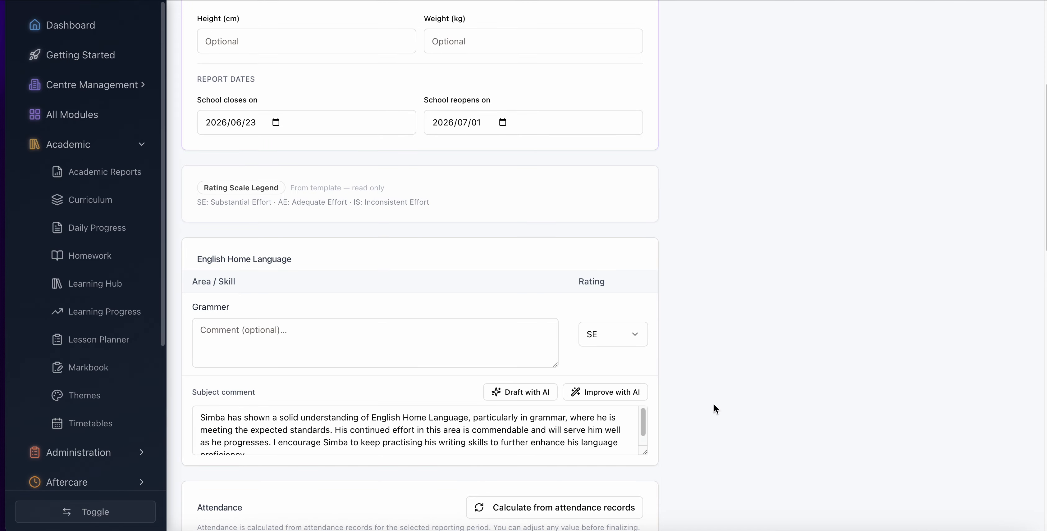
scroll(714, 404, "down", 8)
scroll(715, 408, "down", 10)
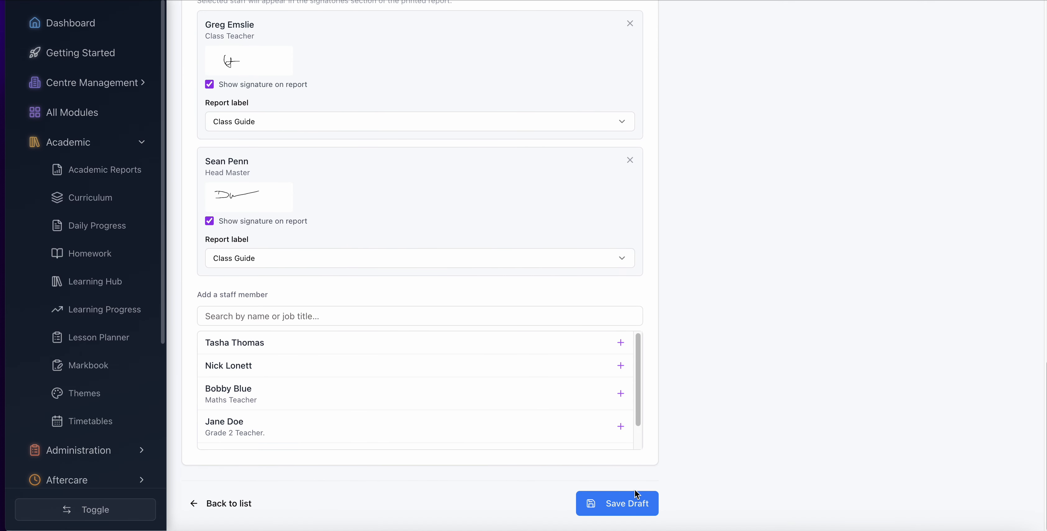
left_click(617, 507)
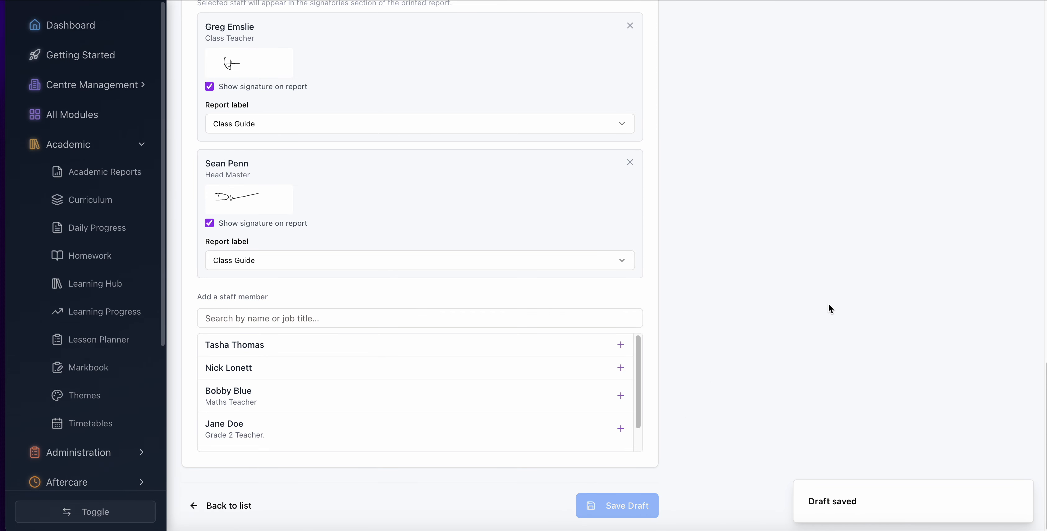
- Preview the saved Term 2 - Grade 2 report and check its rating scale, English Home Language comment, attendance and signatories
scroll(828, 305, "up", 20)
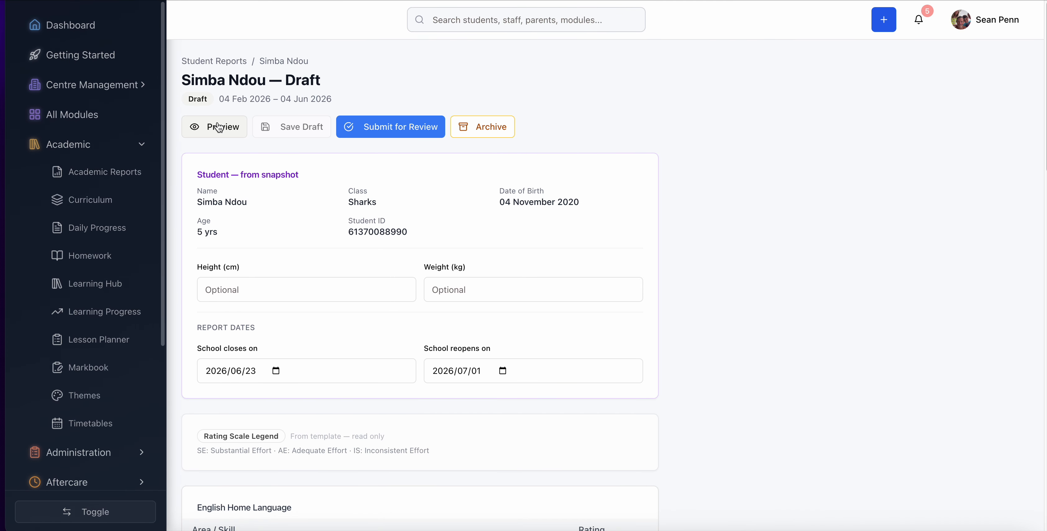
left_click(219, 127)
scroll(618, 292, "down", 10)
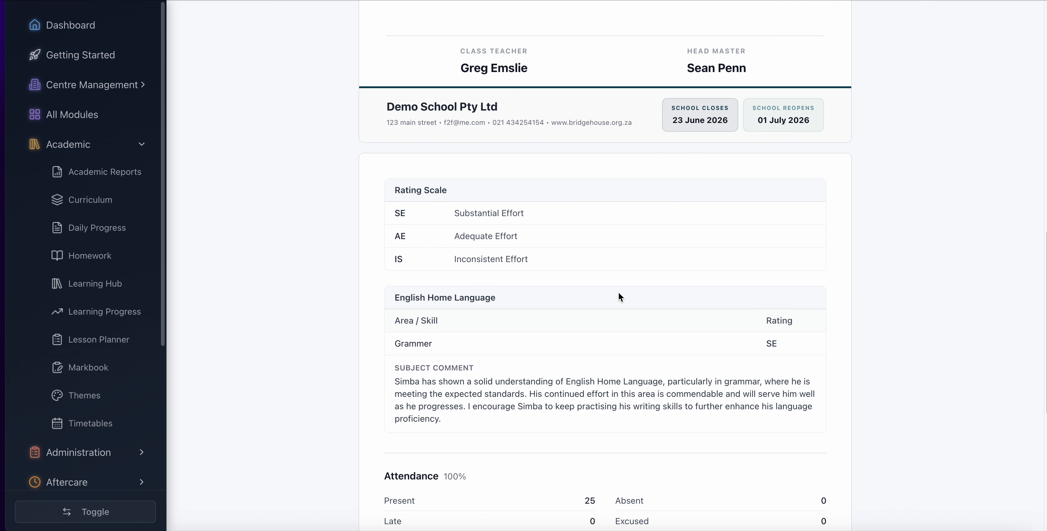
scroll(618, 291, "down", 2)
scroll(474, 339, "down", 6)
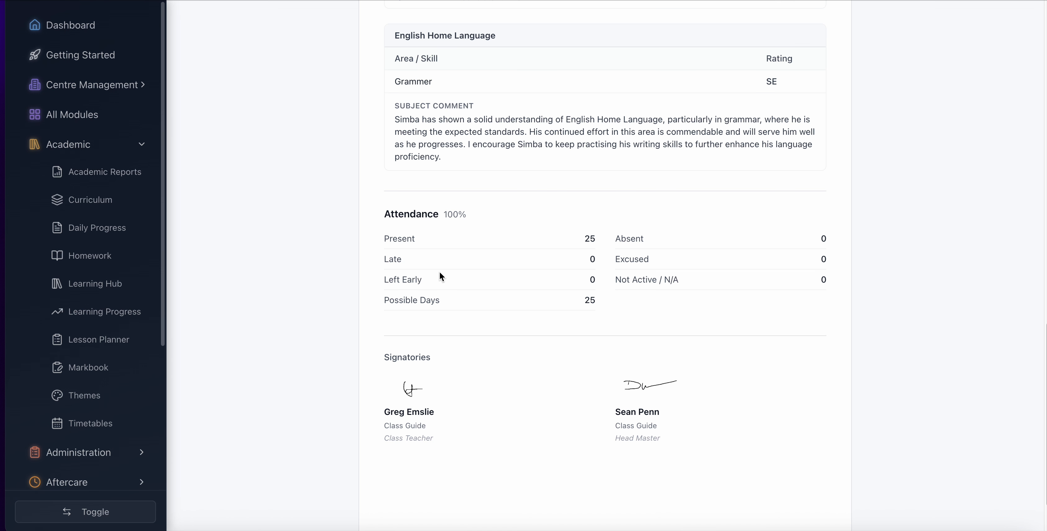
scroll(439, 271, "up", 11)
scroll(439, 271, "down", 7)
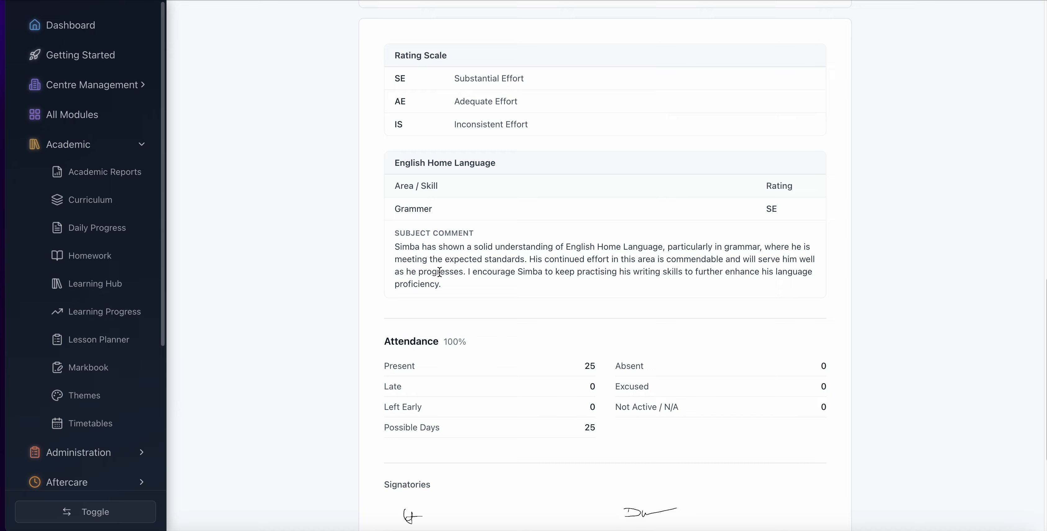
scroll(439, 271, "up", 10)
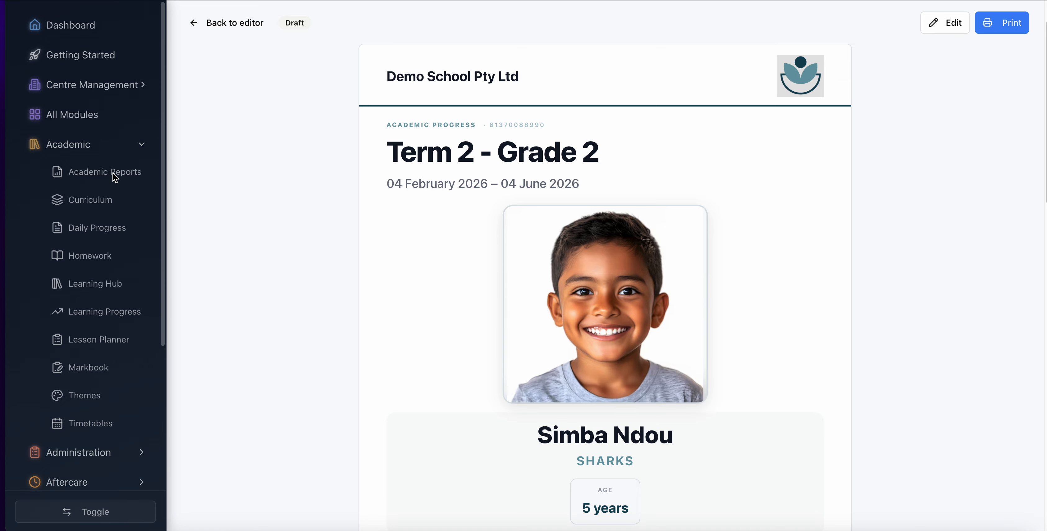
- Return to the Academic Reports overview and look through the available report types
left_click(88, 174)
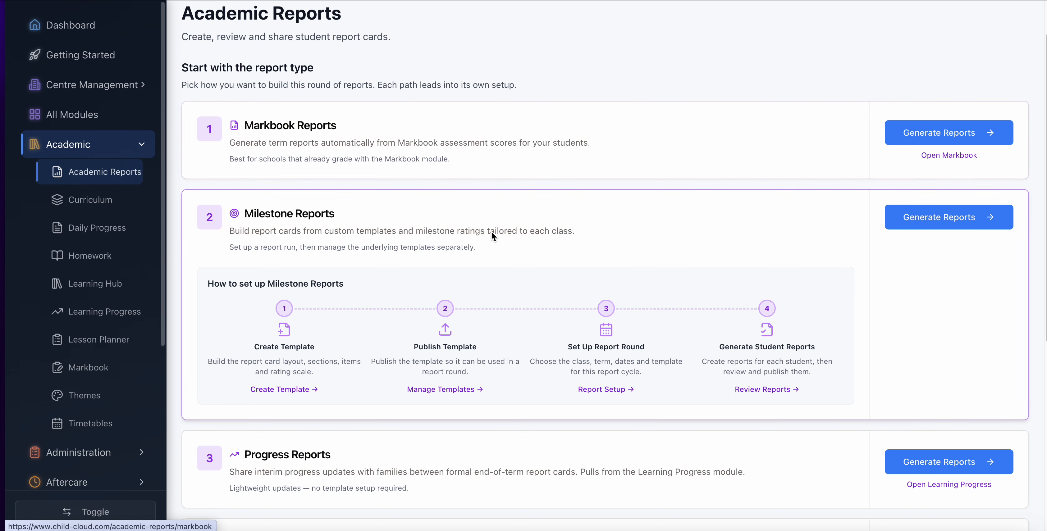
scroll(327, 243, "down", 5)
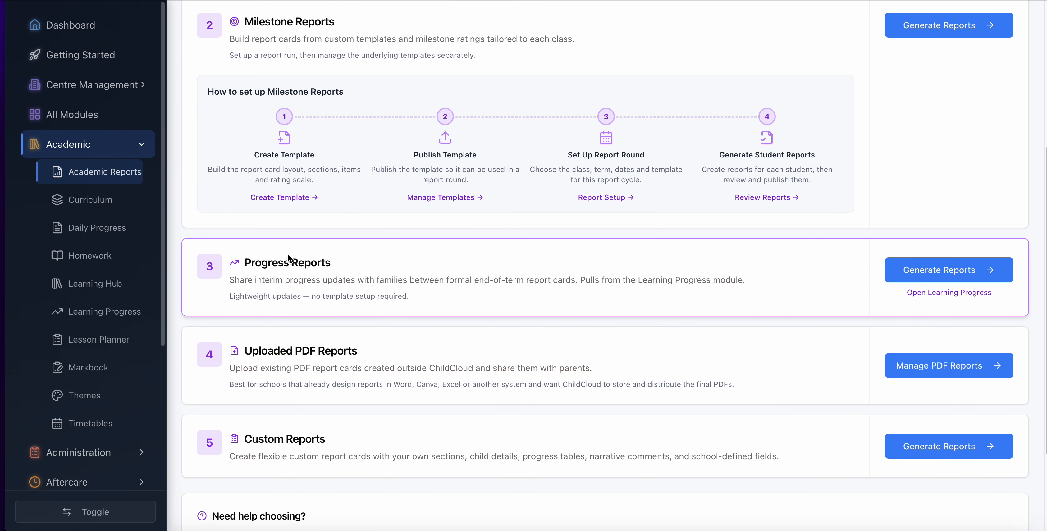
scroll(362, 369, "up", 6)
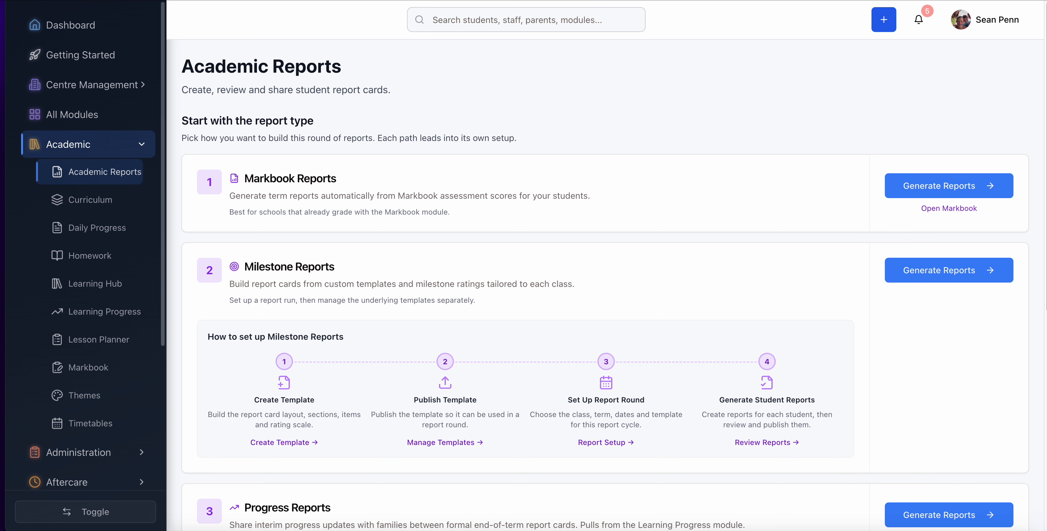